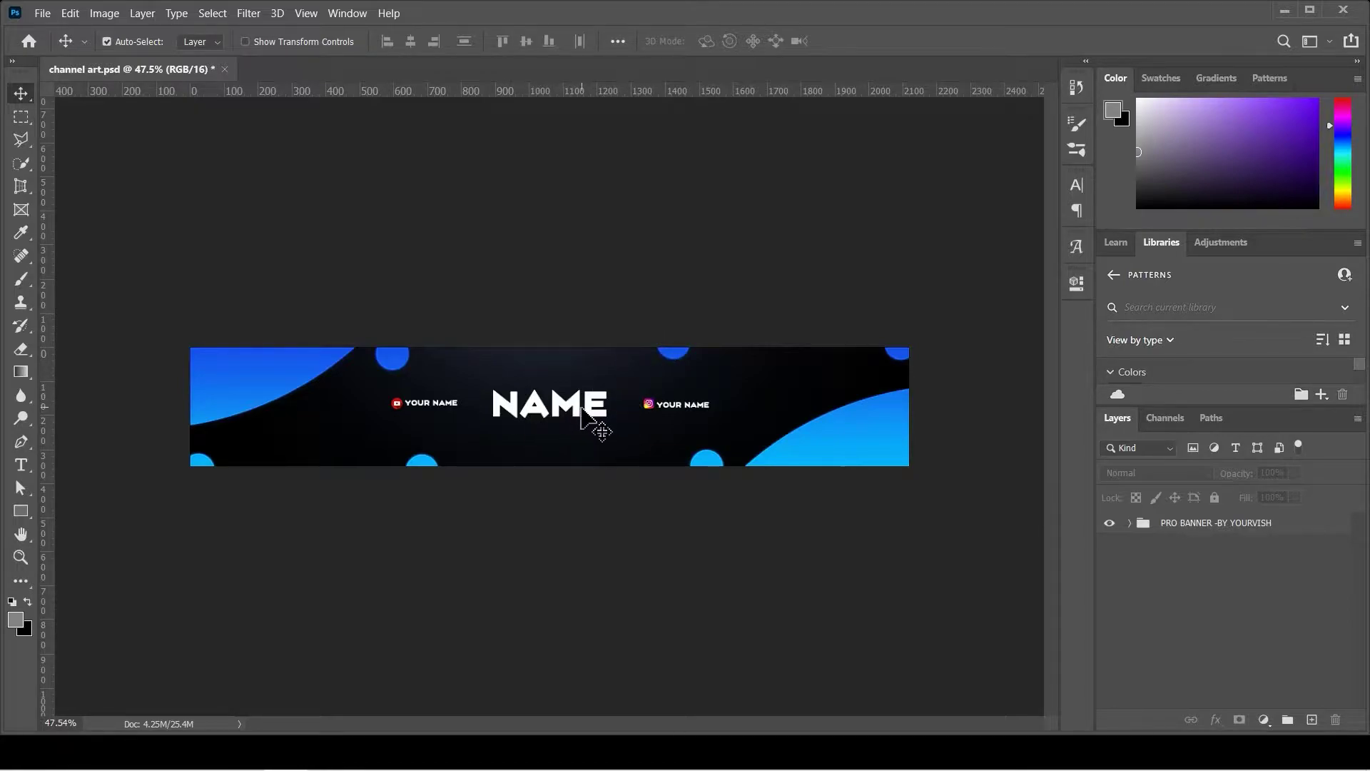
# Create a 2120 x 350 px document at 72 ppi with a transparent background and fill its layer with black.
pyautogui.click(43, 16)
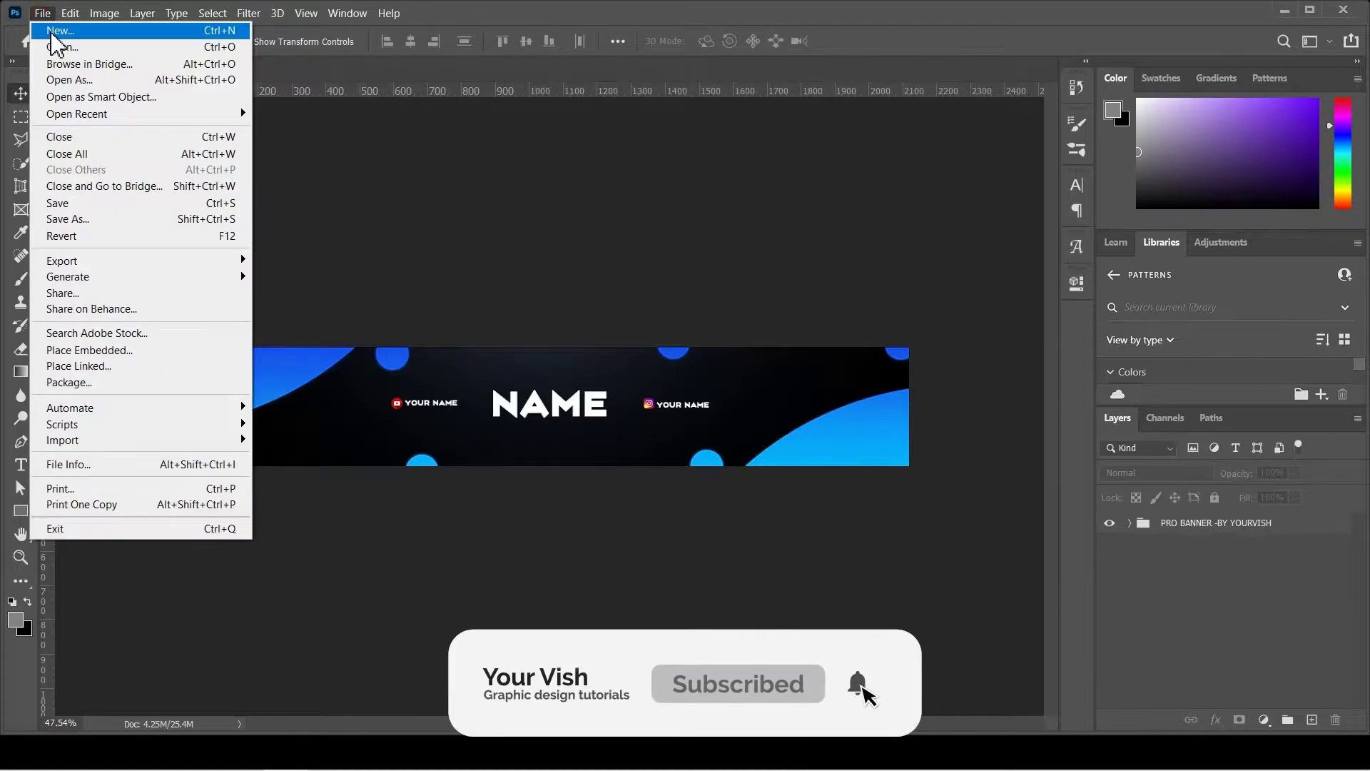
pyautogui.click(54, 32)
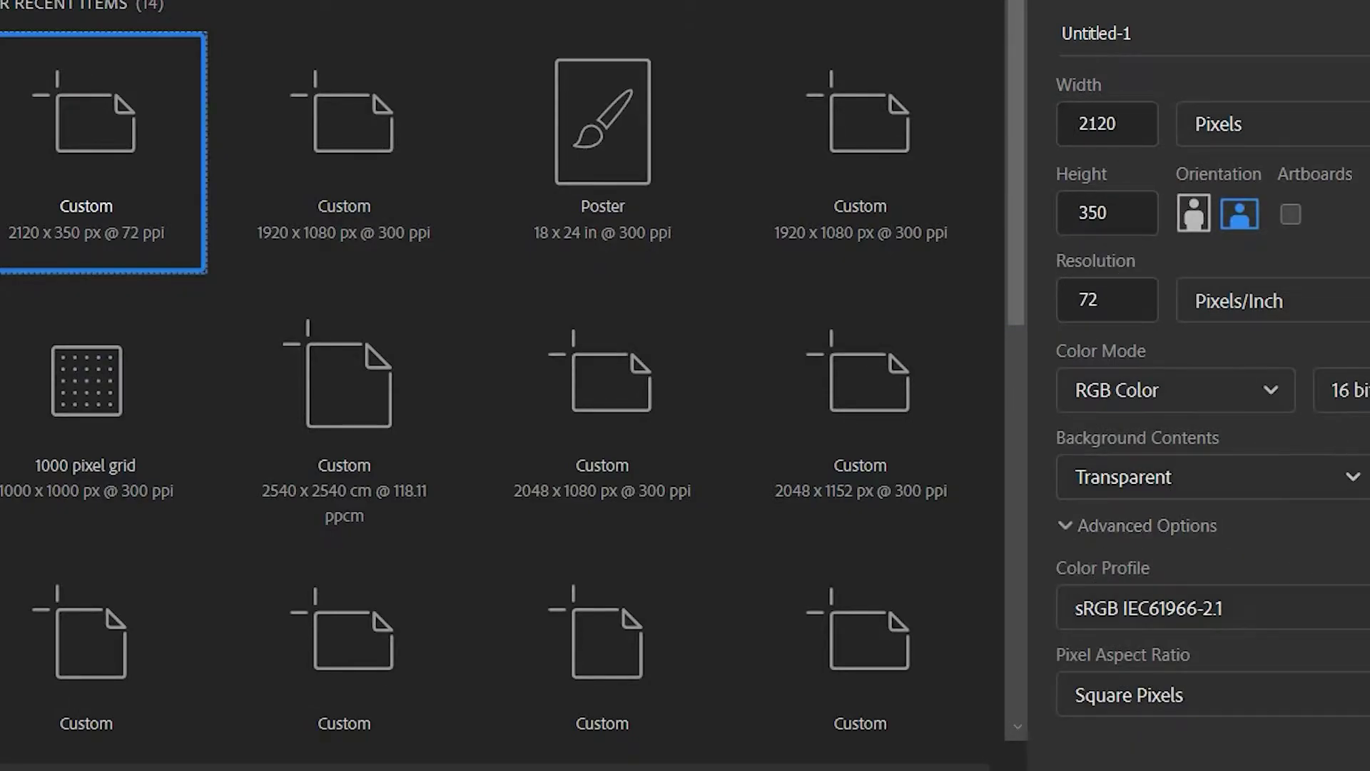
pyautogui.press('Return')
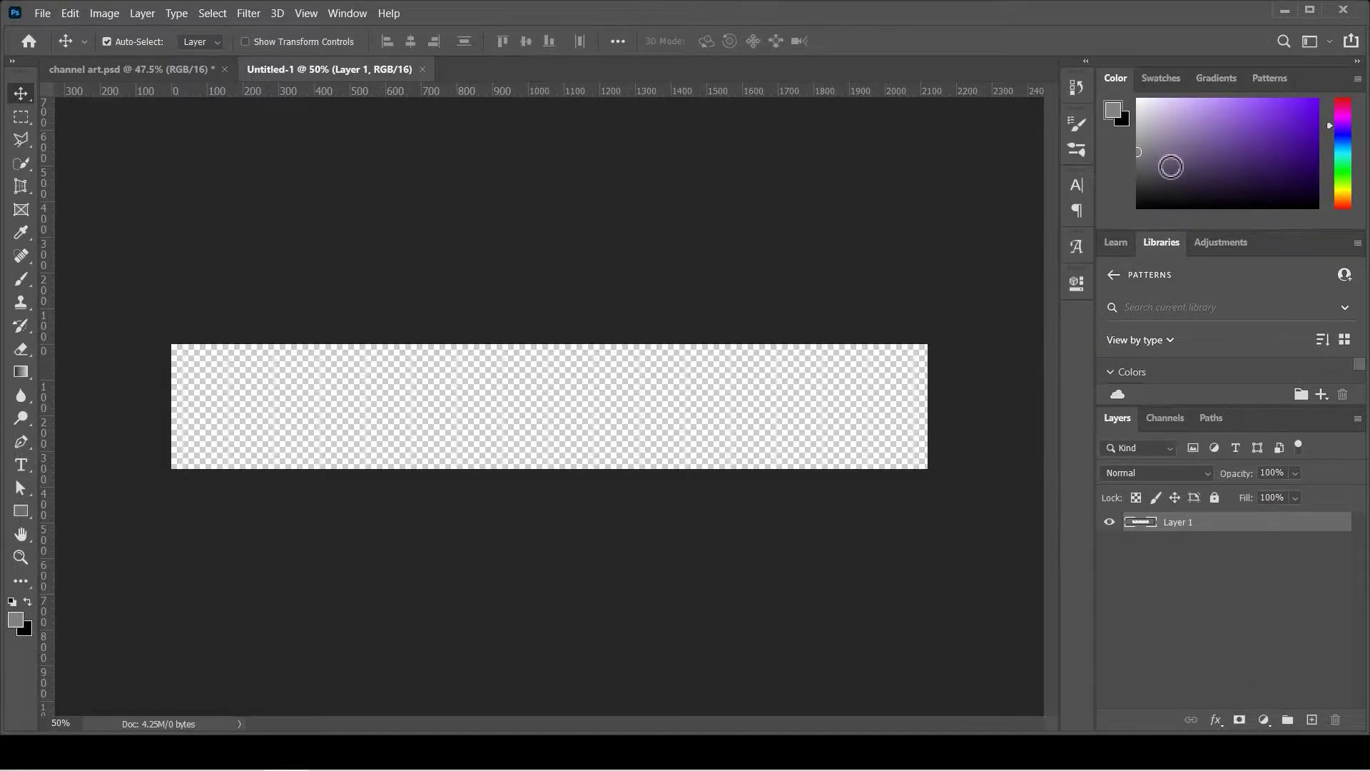
pyautogui.hotkey('ctrl', 'BackSpace')
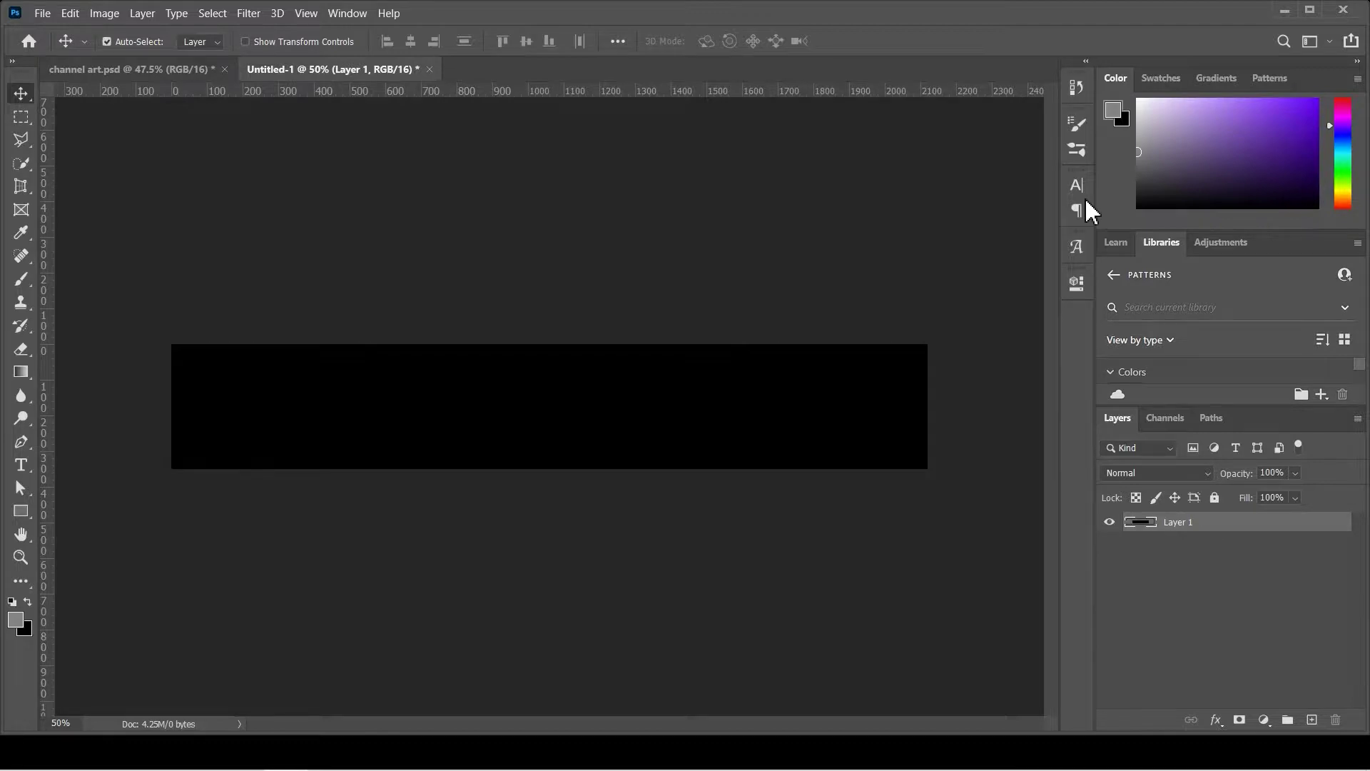
# Add a new layer above the black one and set the foreground colour to dark grey 4c4c4c.
pyautogui.click(1312, 719)
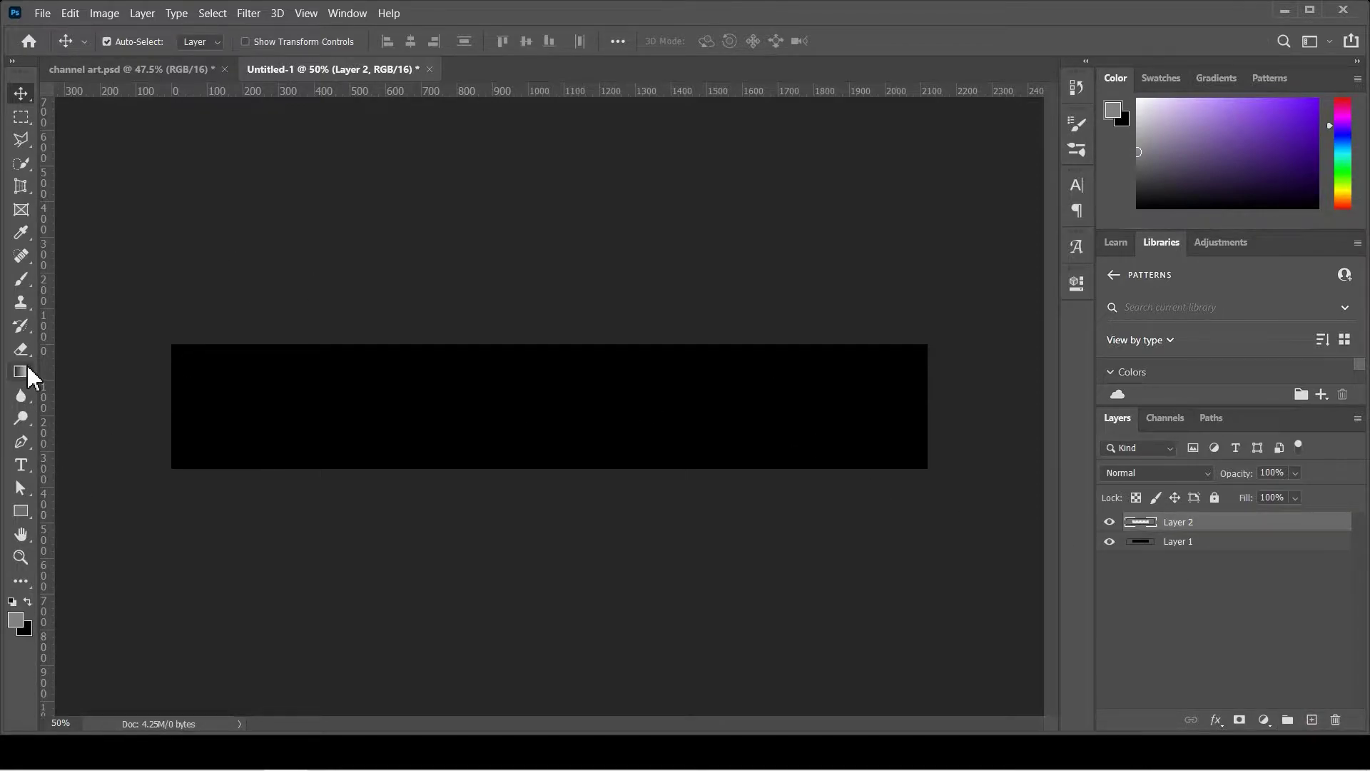
pyautogui.press('b')
pyautogui.click(1173, 112)
pyautogui.click(1138, 179)
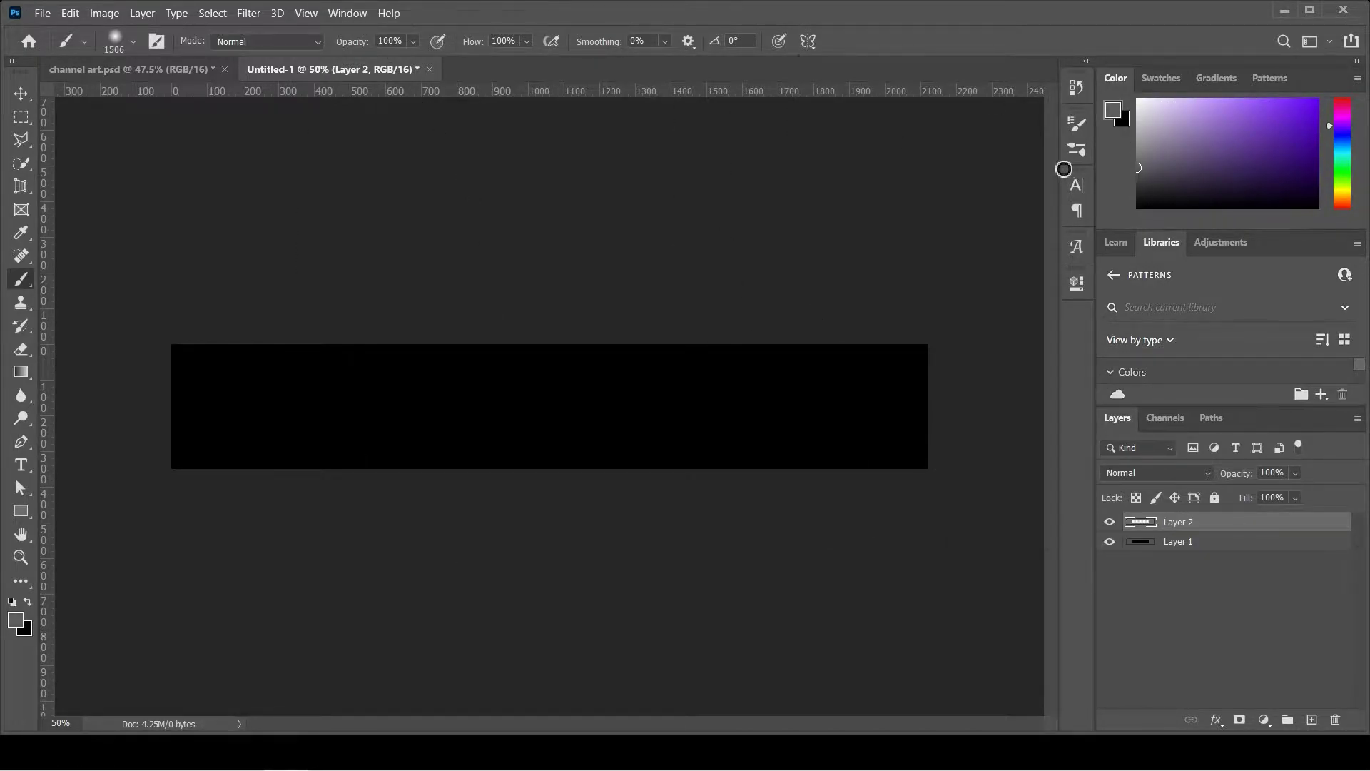
pyautogui.click(16, 620)
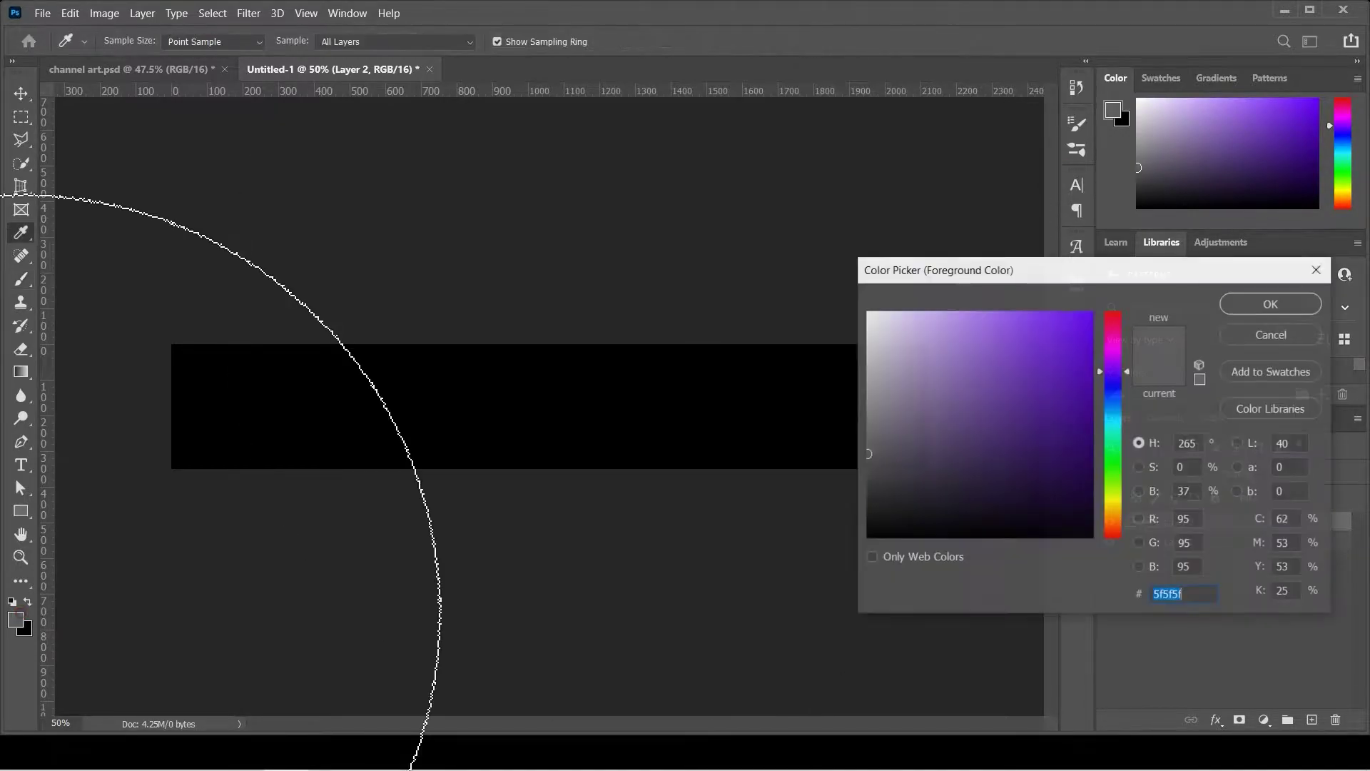
pyautogui.moveTo(918, 438); pyautogui.dragTo(862, 463)
pyautogui.moveTo(1004, 276); pyautogui.dragTo(724, 236)
pyautogui.moveTo(597, 420)
pyautogui.mouseDown()
pyautogui.moveTo(589, 437)
pyautogui.moveTo(570, 432)
pyautogui.mouseUp()
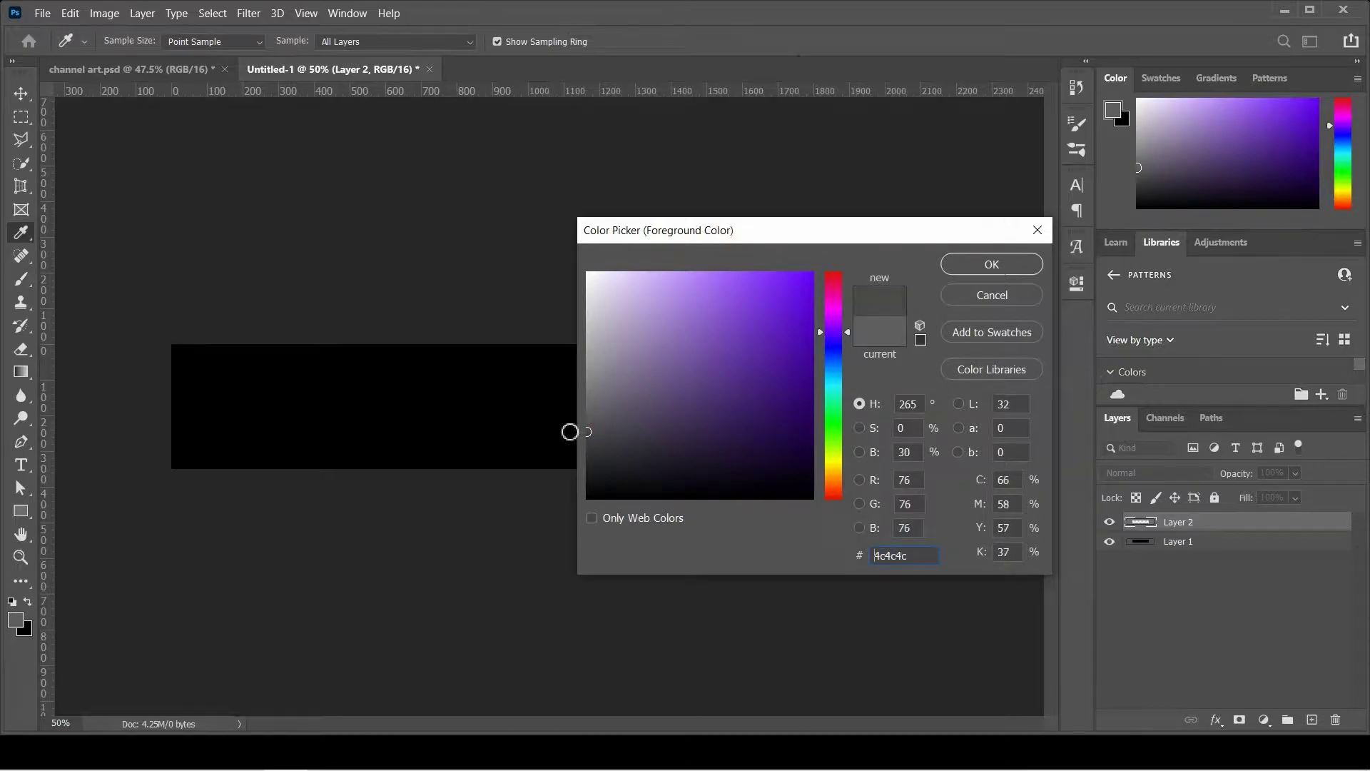
pyautogui.click(989, 267)
# Paint a soft grey glow at the banner's upper centre with two dabs of the 1506 px soft brush.
pyautogui.press('b')
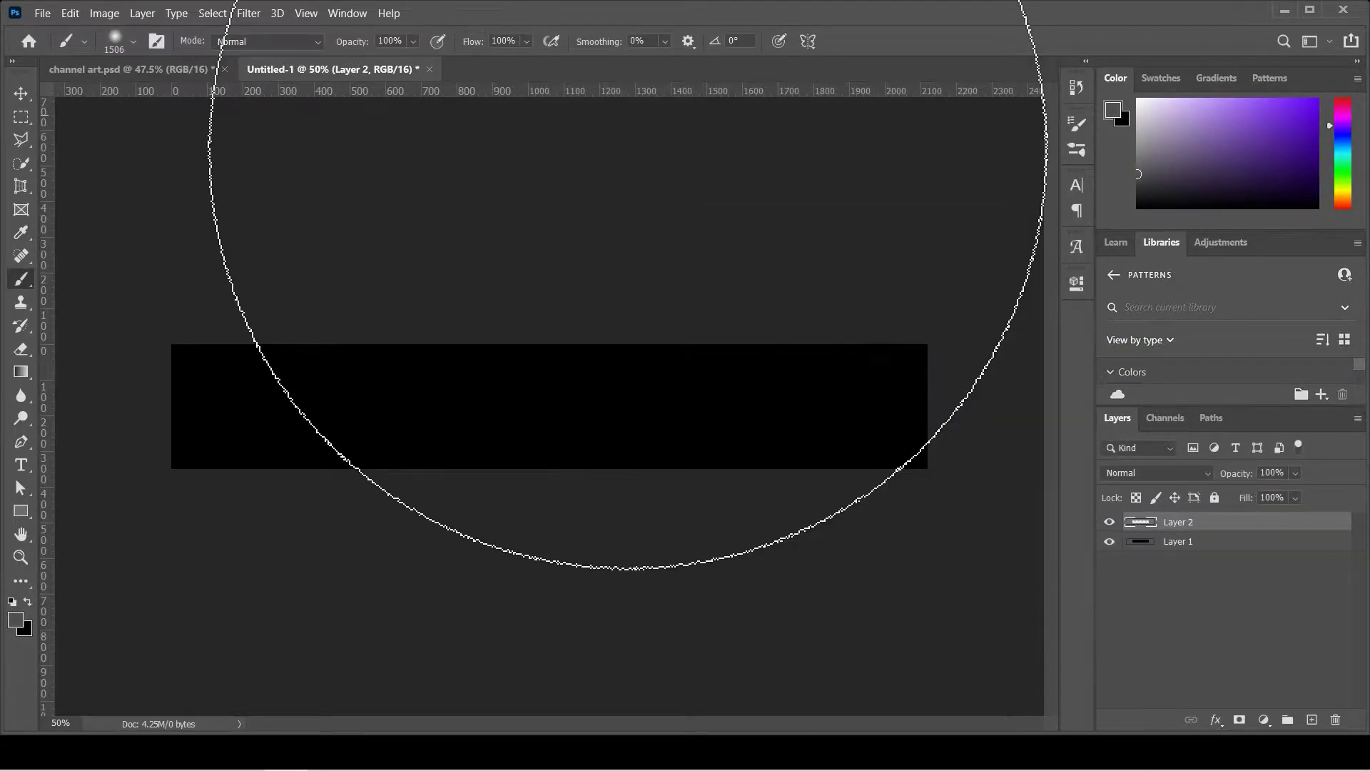
pyautogui.scroll(-3, 556, 399)
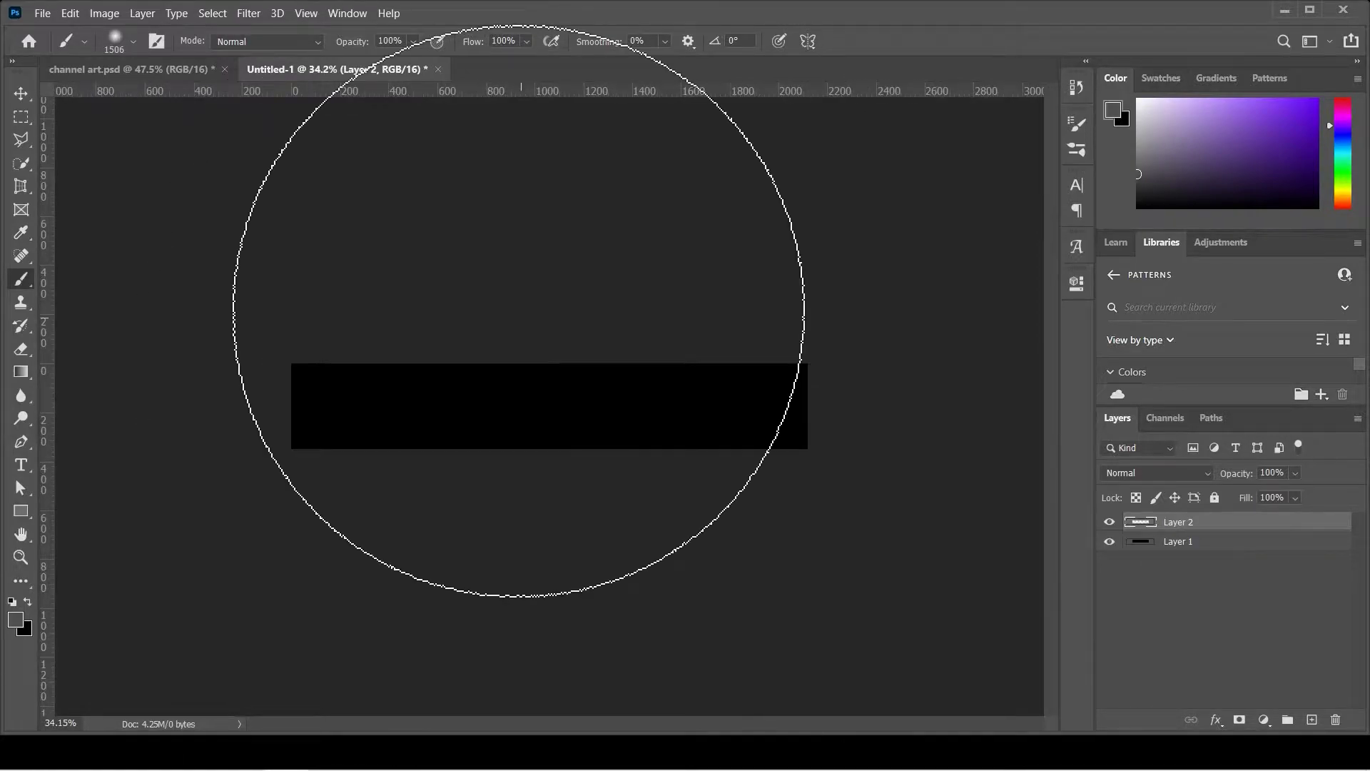
pyautogui.click(547, 275)
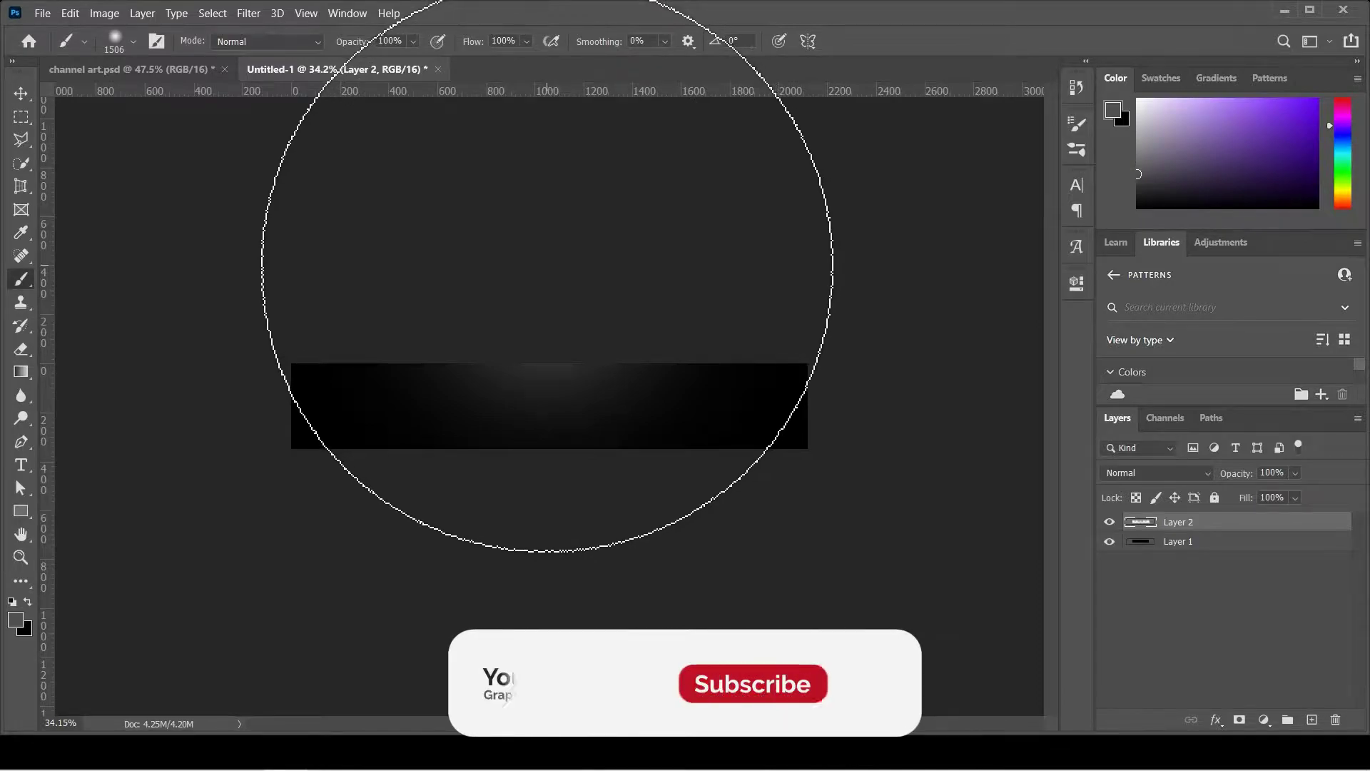
pyautogui.click(556, 267)
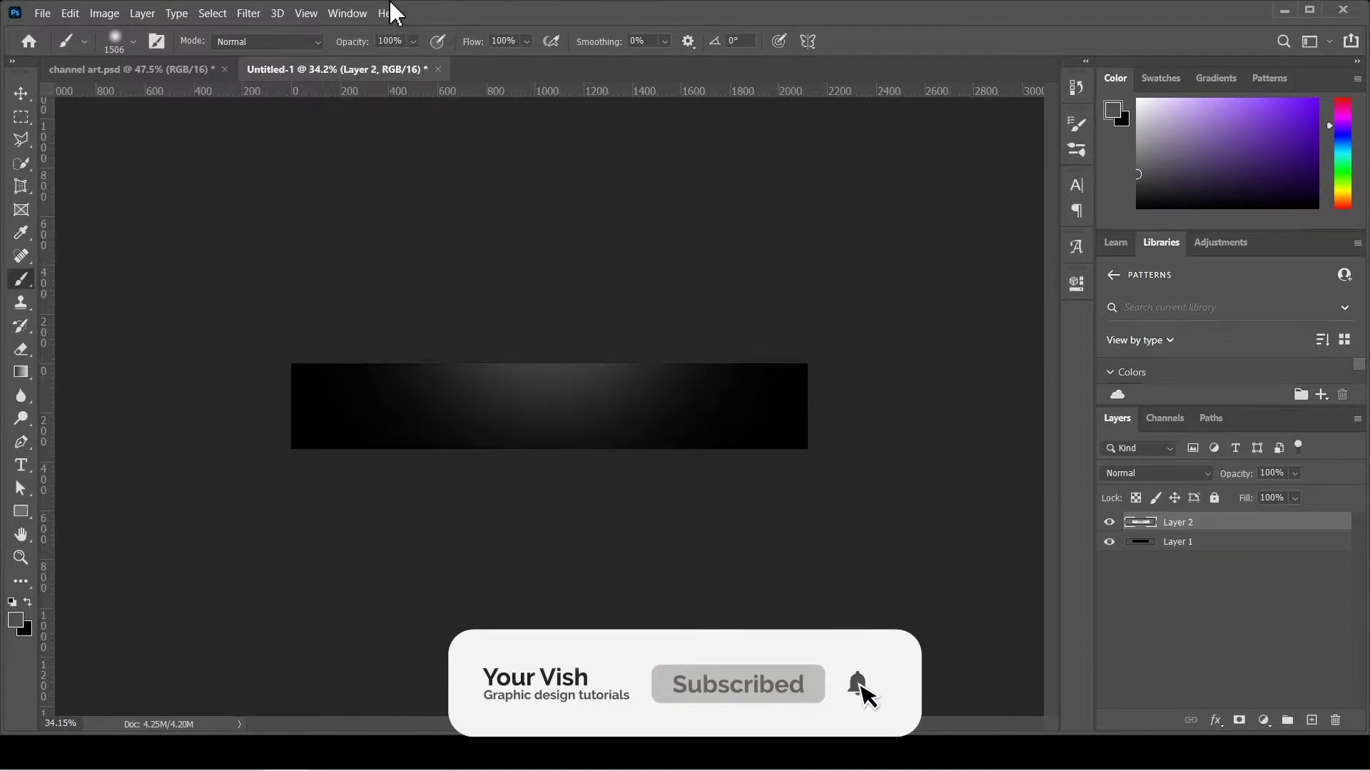
# Set the glow layer's blend mode to Screen and its opacity to 75%.
pyautogui.click(22, 94)
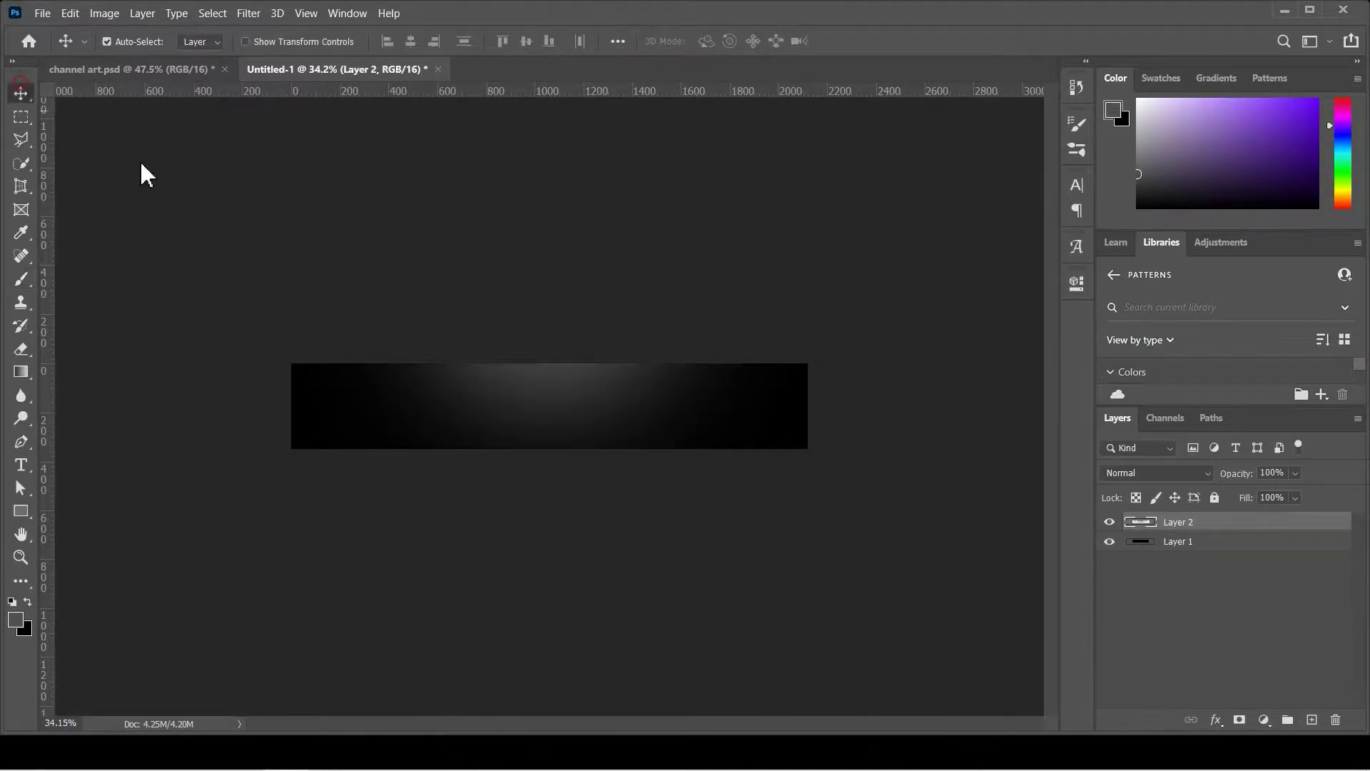
pyautogui.click(1210, 474)
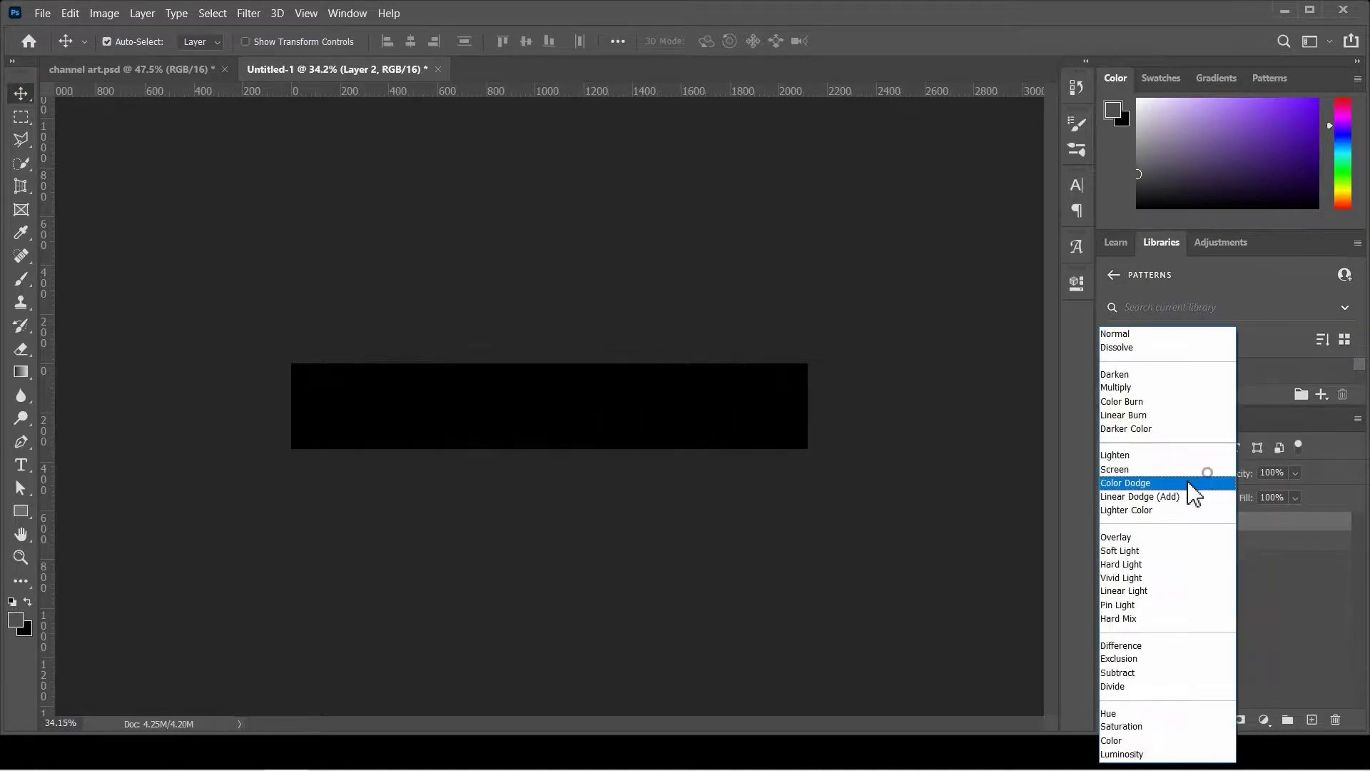
pyautogui.click(1193, 481)
pyautogui.moveTo(1242, 482); pyautogui.dragTo(1229, 478)
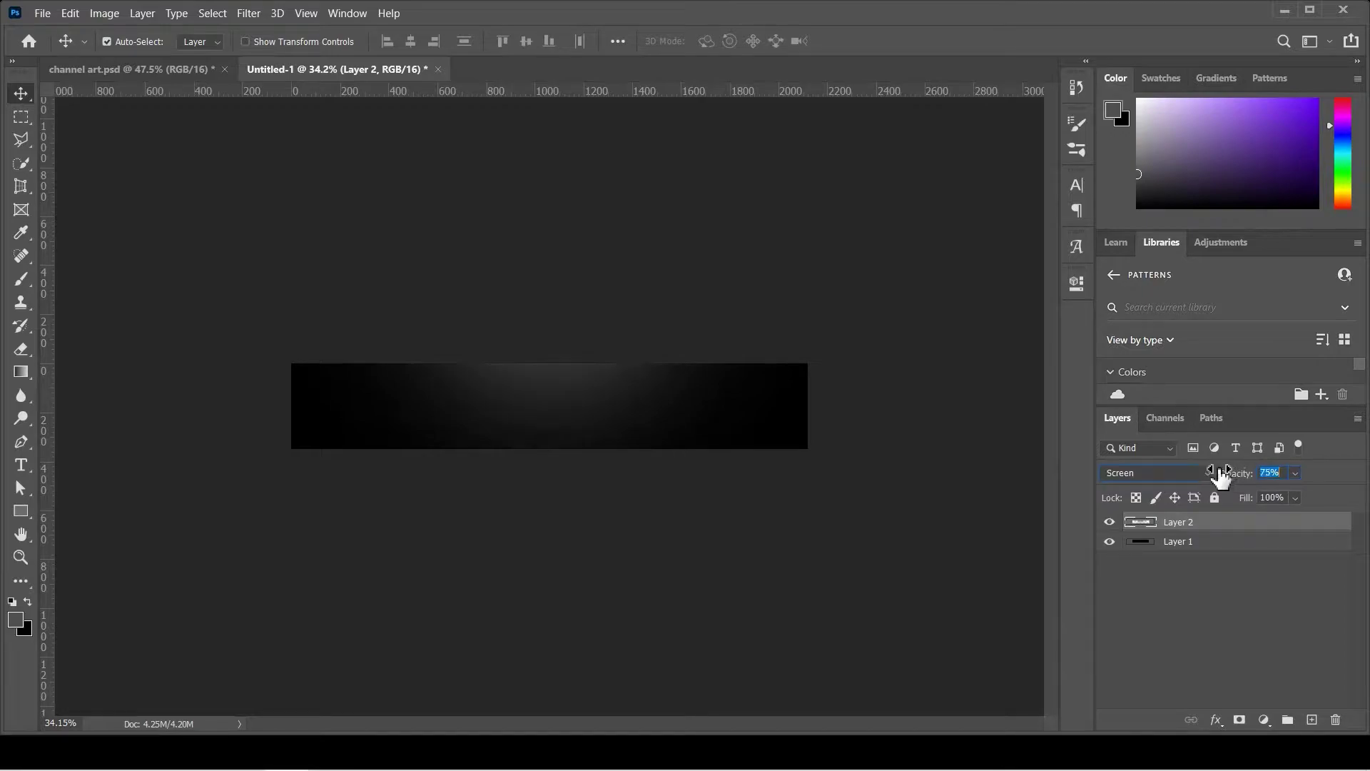
pyautogui.click(1292, 594)
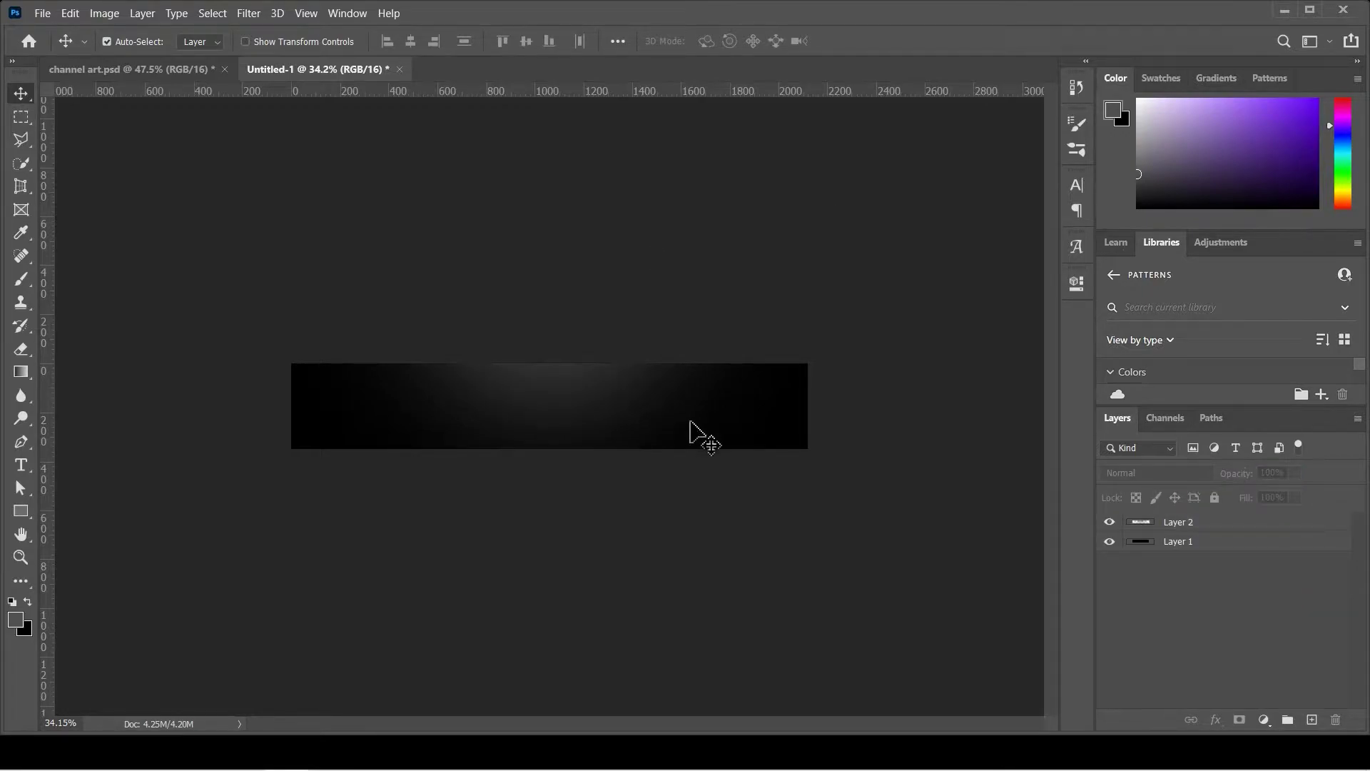
# Group the black layer and the glow layer and name the group BG.
pyautogui.click(1209, 543)
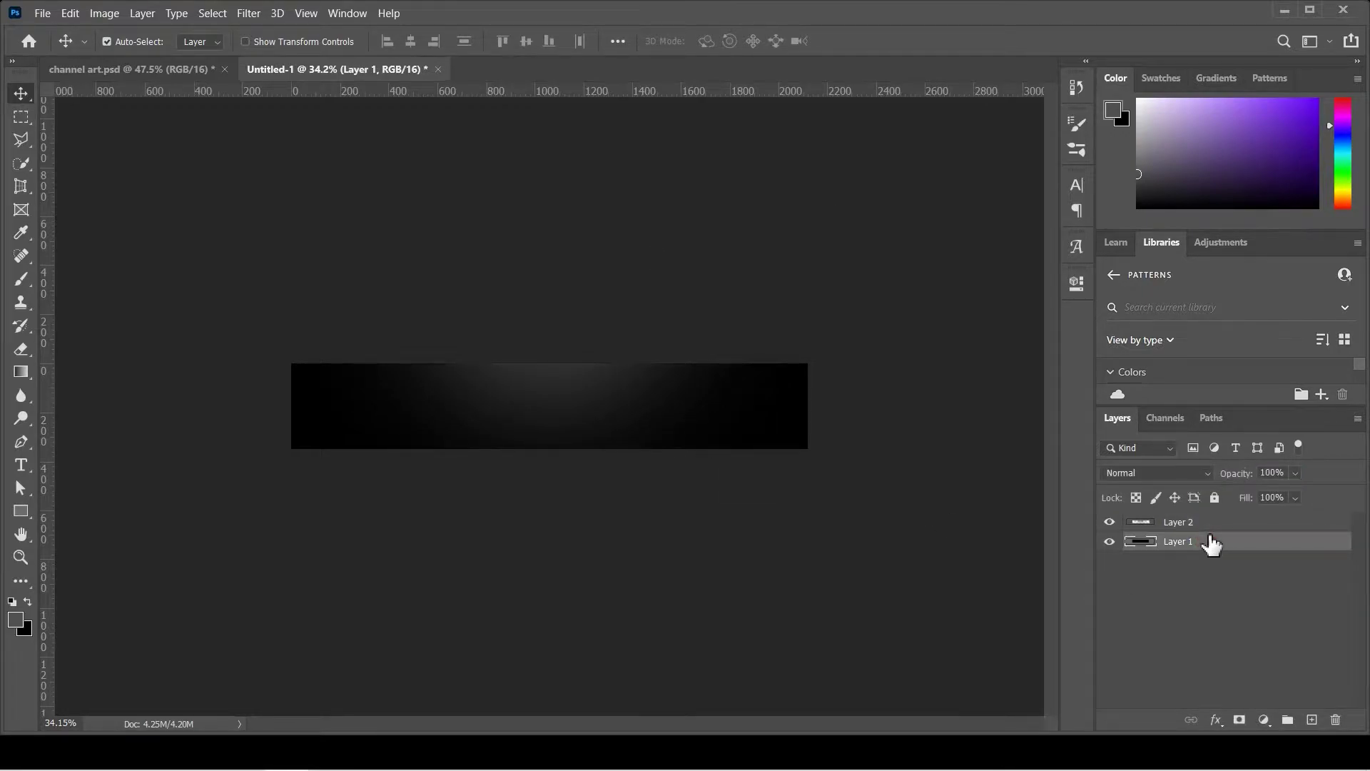
pyautogui.keyDown('shift'); pyautogui.click(1241, 523); pyautogui.keyUp('shift')
pyautogui.hotkey('ctrl', 'g')
pyautogui.doubleClick(1185, 528)
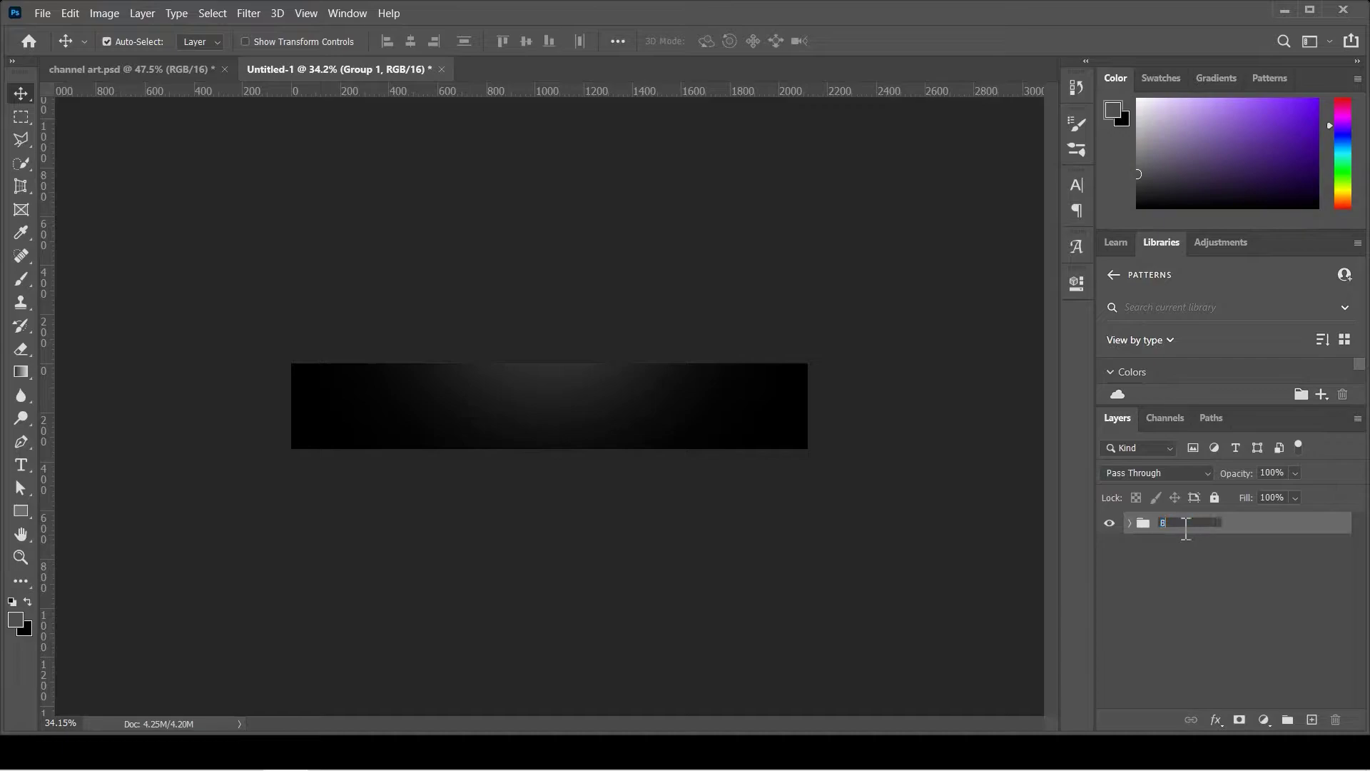
pyautogui.press('Return')
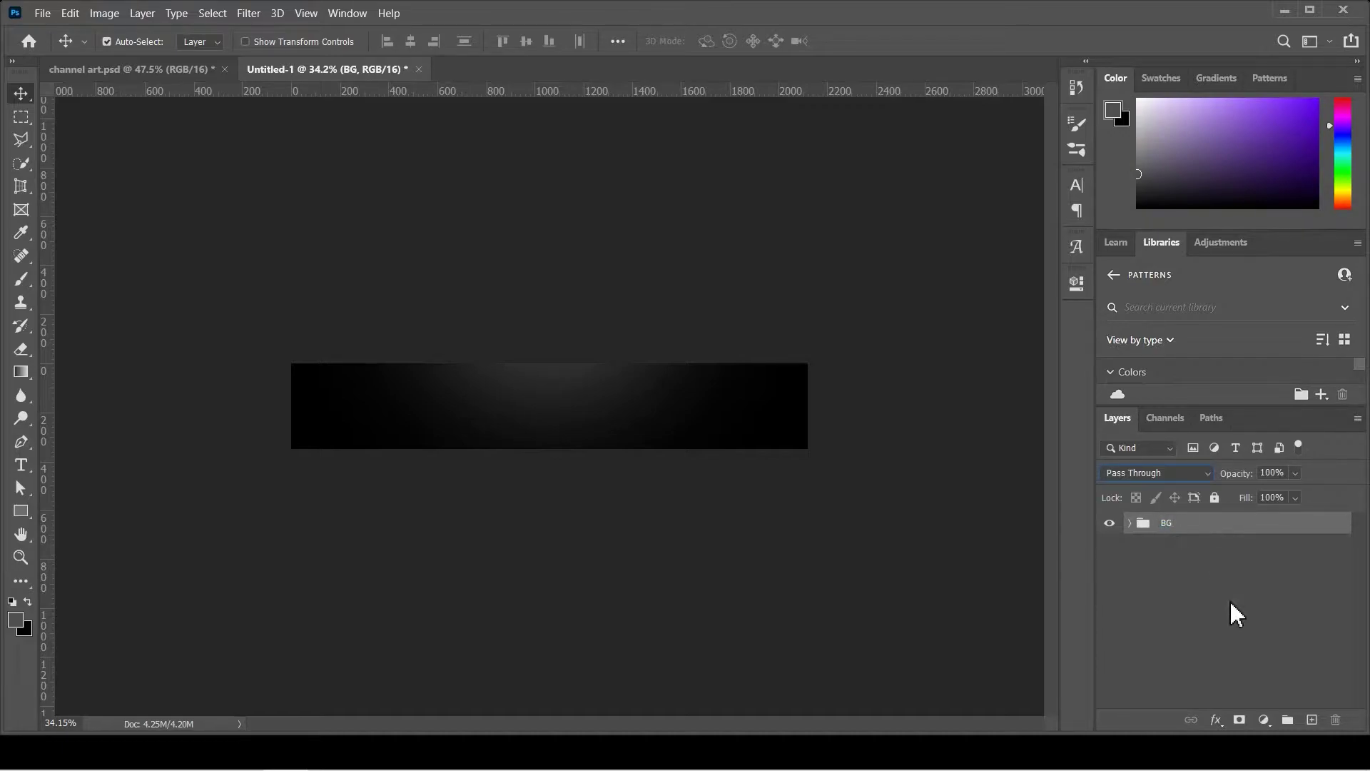
# Add a new layer above the BG group and place the text NAME near the banner's centre in Vortice Concept, 66.64 pt.
pyautogui.click(1312, 721)
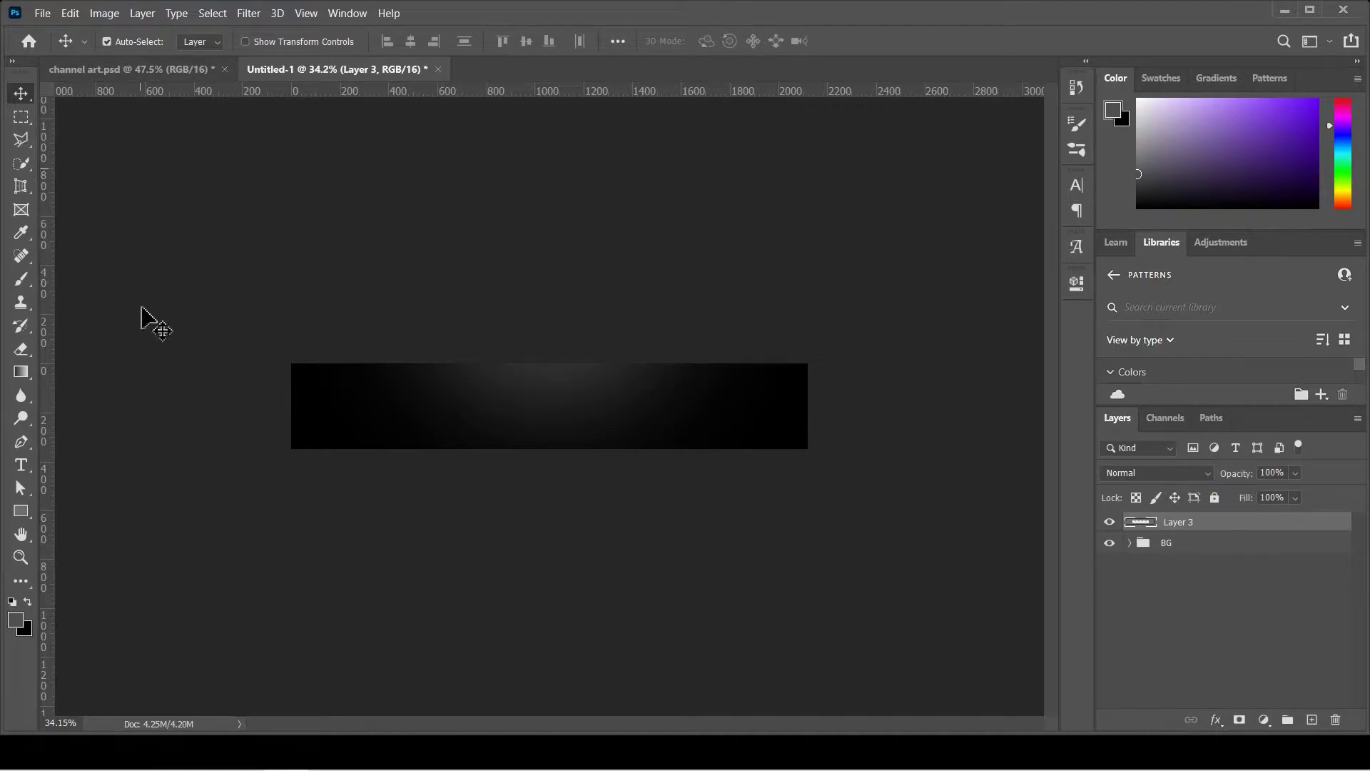
pyautogui.click(22, 465)
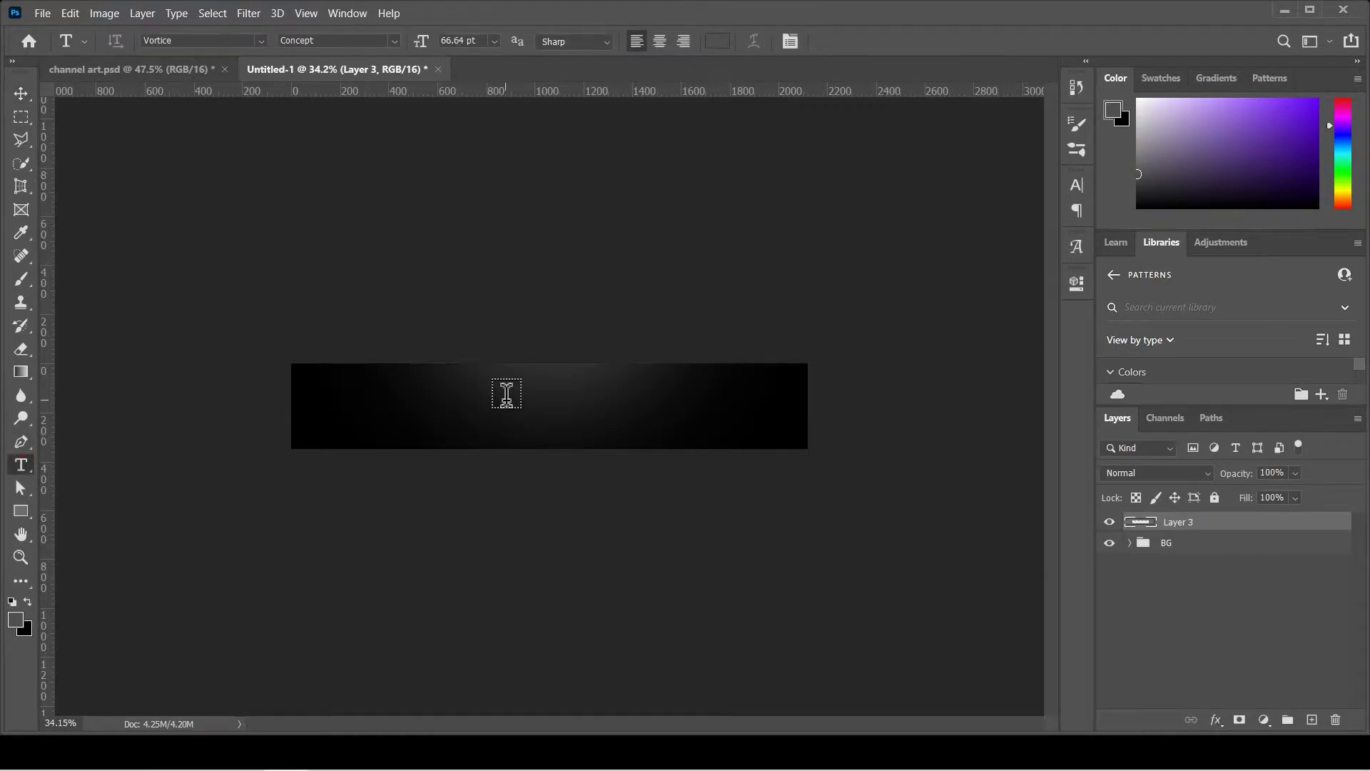
pyautogui.hotkey('ctrl', '+')
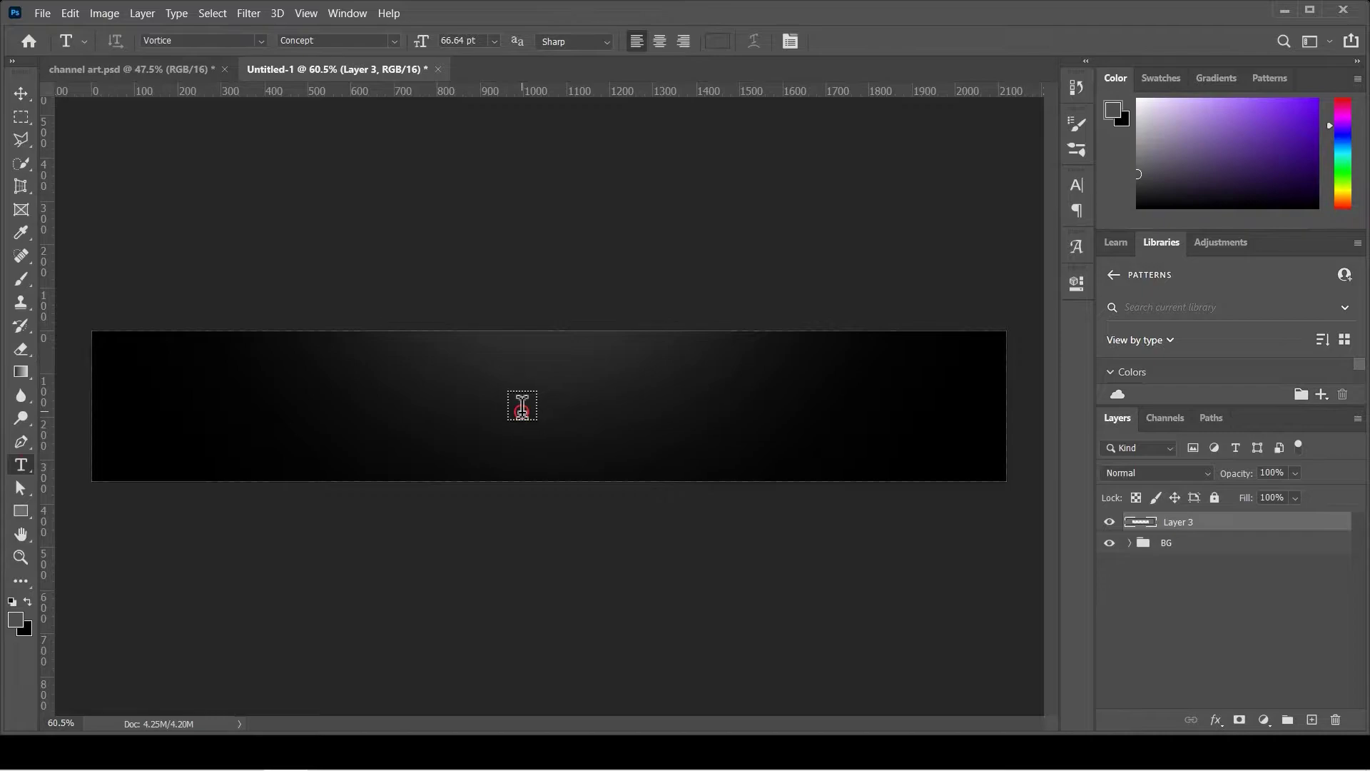
pyautogui.click(522, 412)
pyautogui.write('NAME')
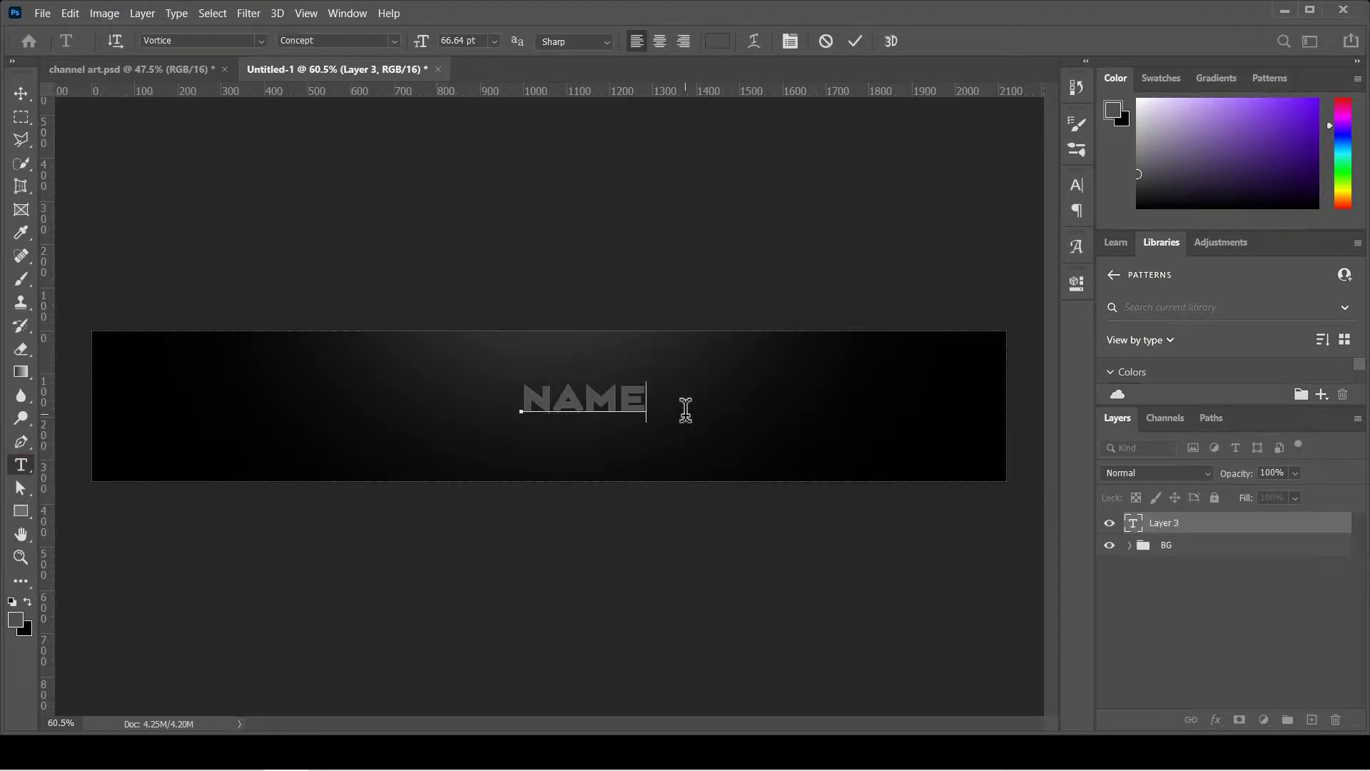
pyautogui.click(22, 95)
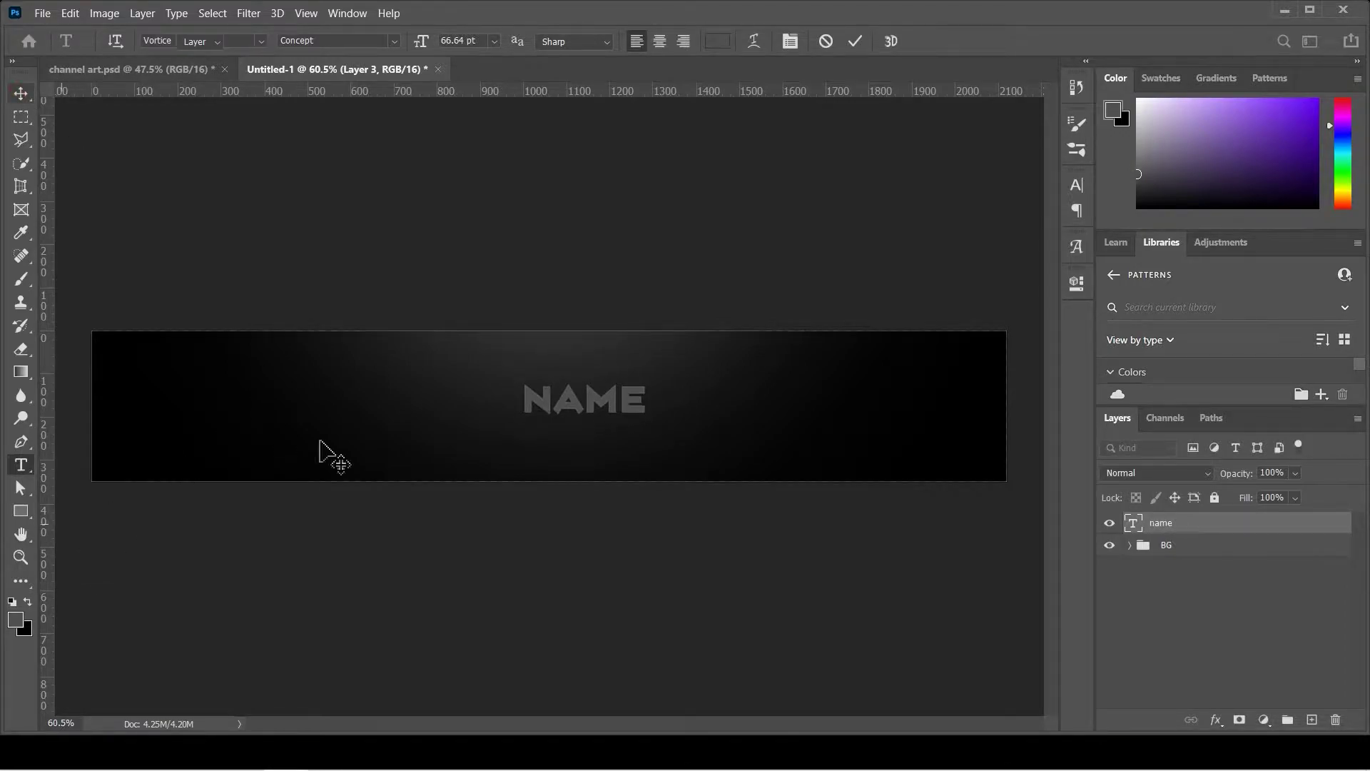
# Recolour the NAME text white.
pyautogui.doubleClick(526, 405)
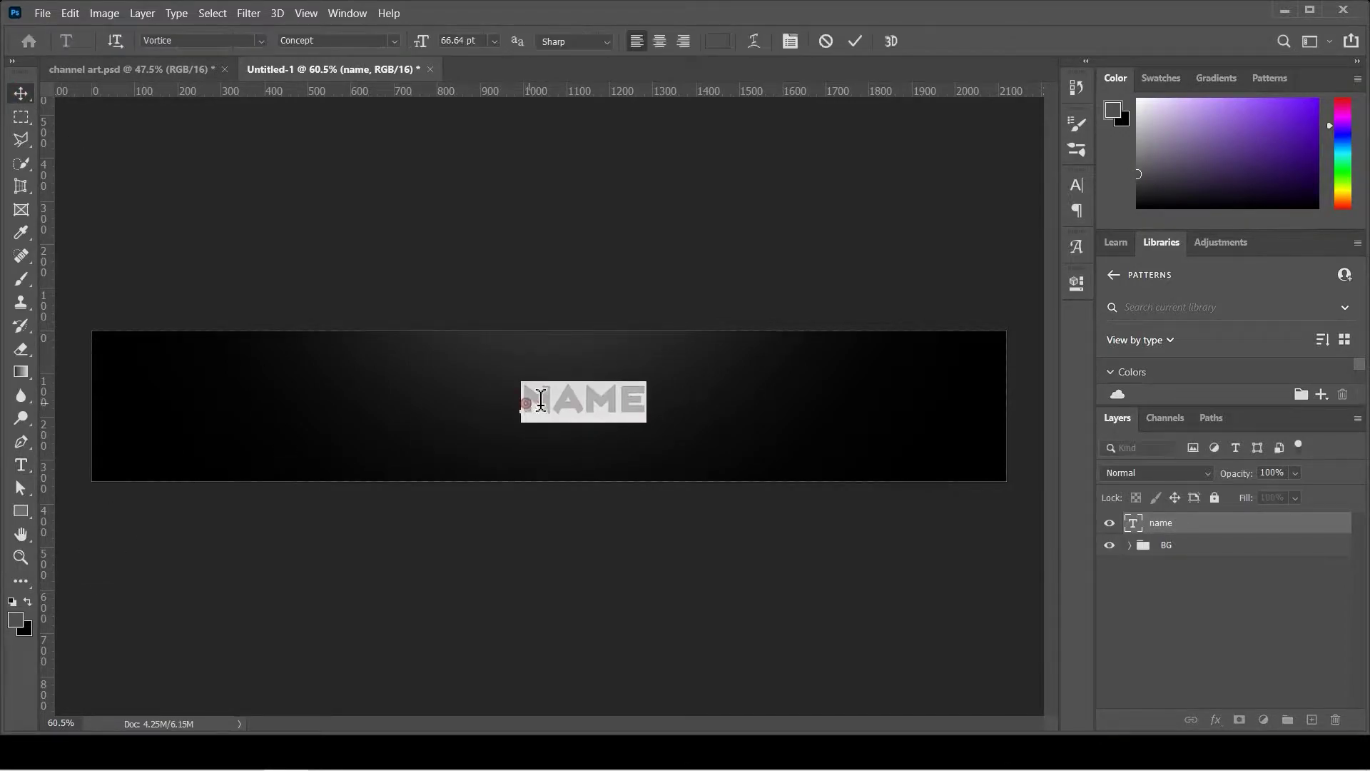
pyautogui.click(1226, 134)
pyautogui.hotkey('ctrl', 'z')
pyautogui.click(22, 93)
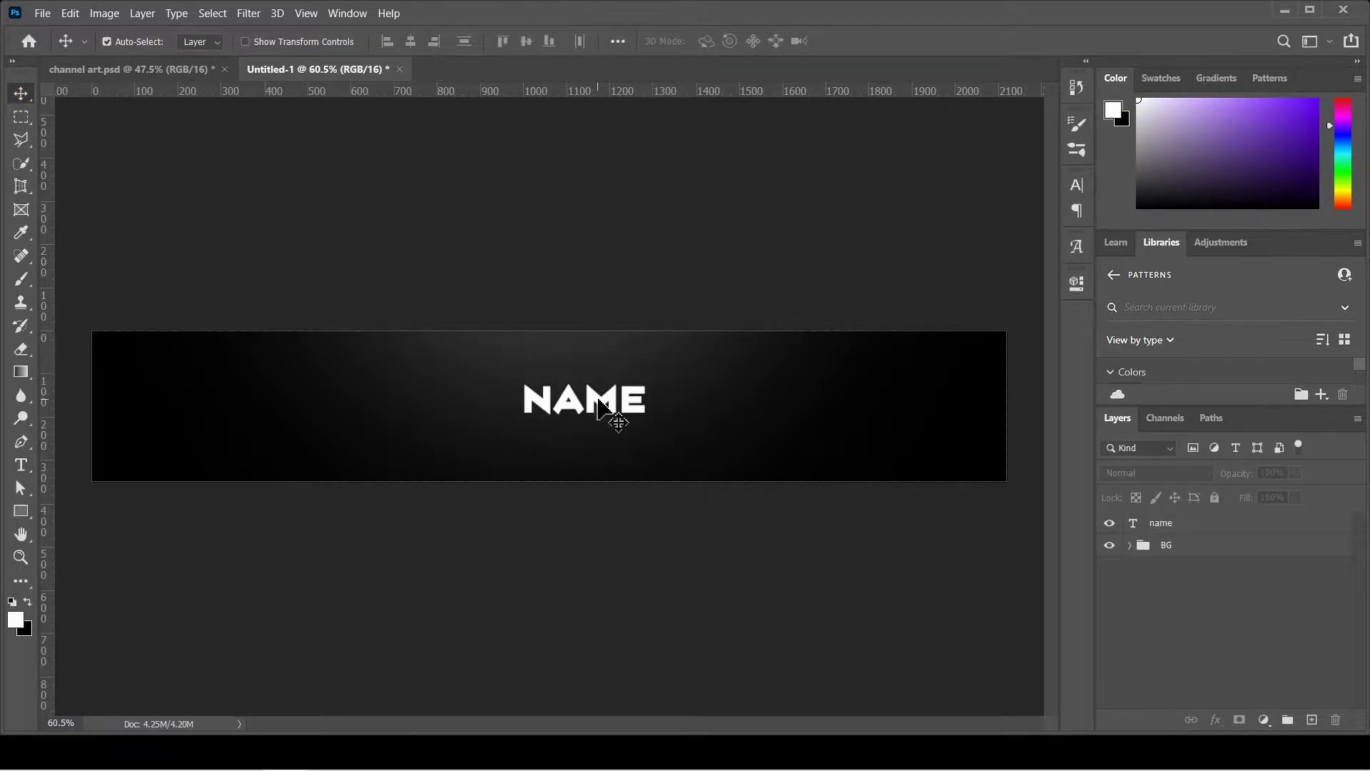
# Scale the NAME text to about 123% and centre it on the banner.
pyautogui.hotkey('ctrl', 't')
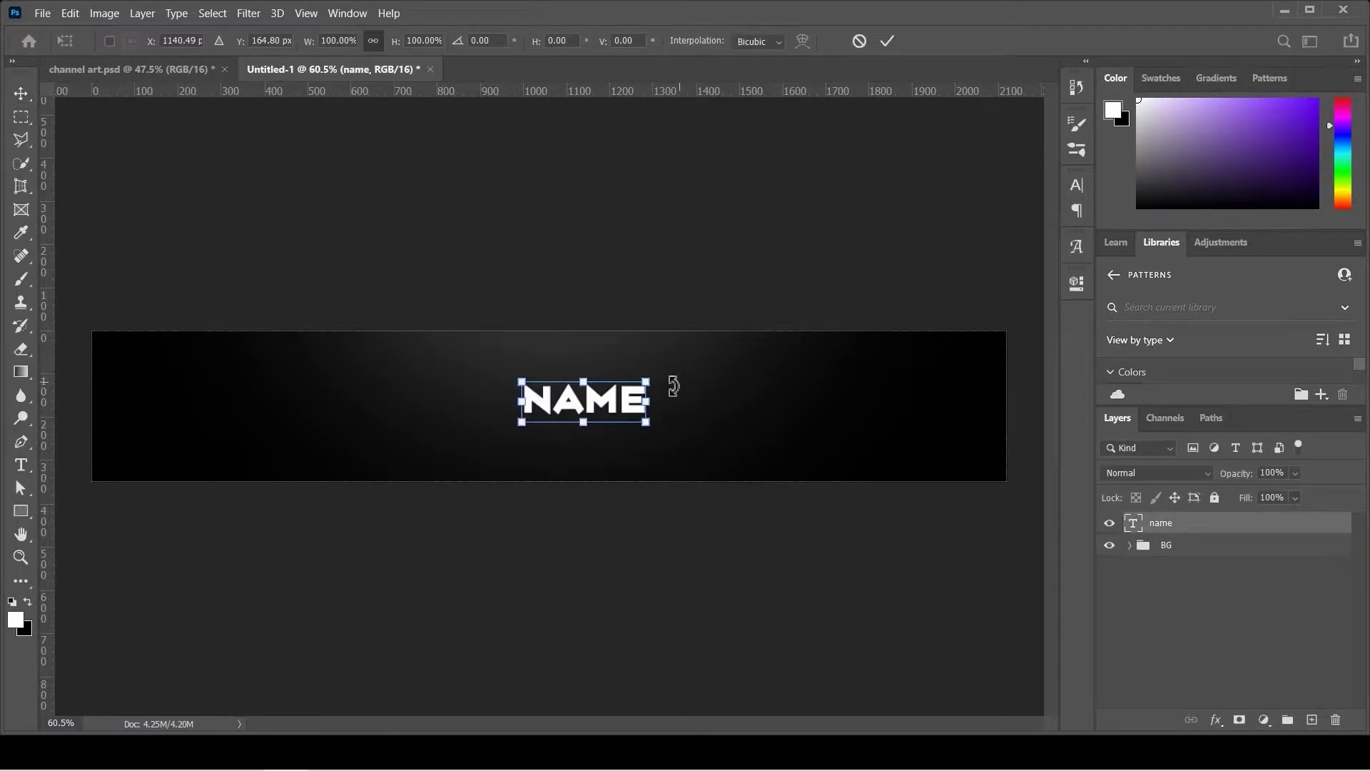
pyautogui.moveTo(646, 380); pyautogui.dragTo(675, 372)
pyautogui.moveTo(610, 404); pyautogui.dragTo(562, 413)
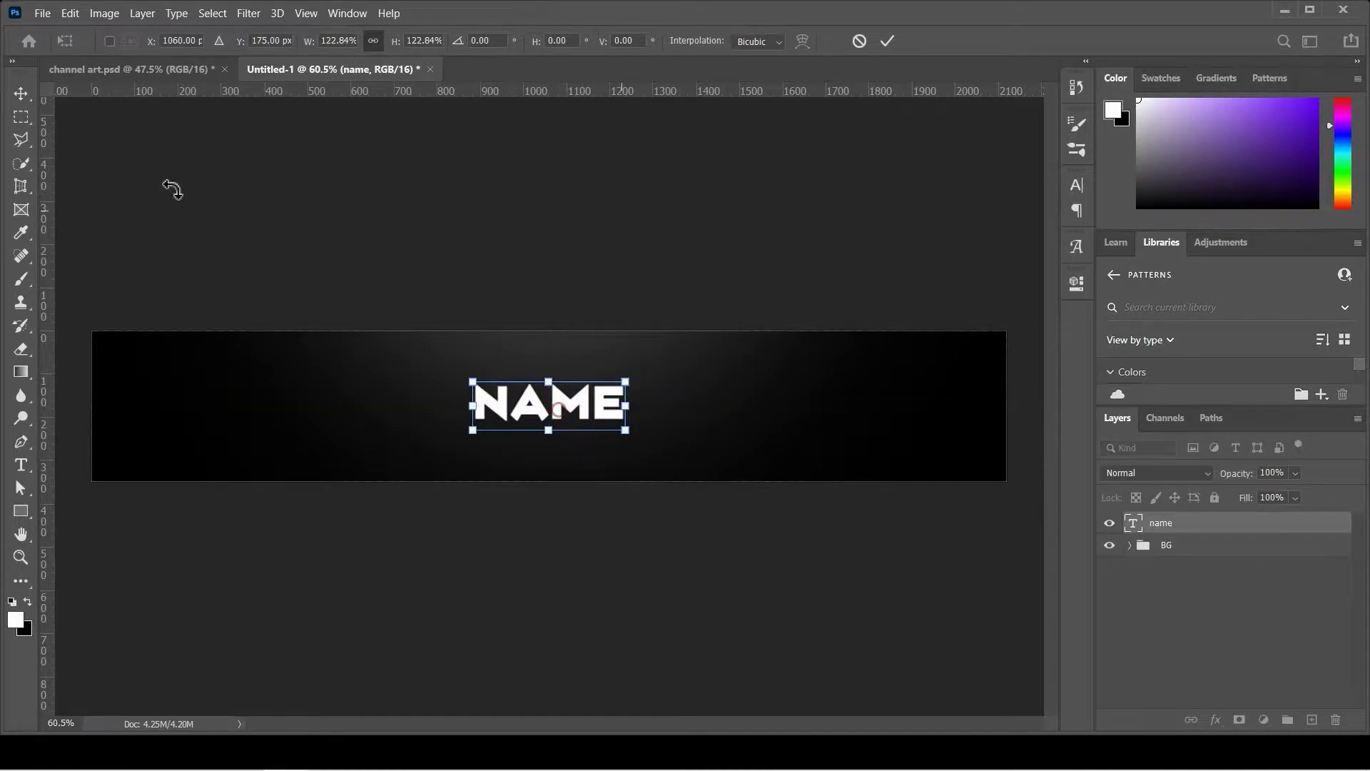
pyautogui.press('Return')
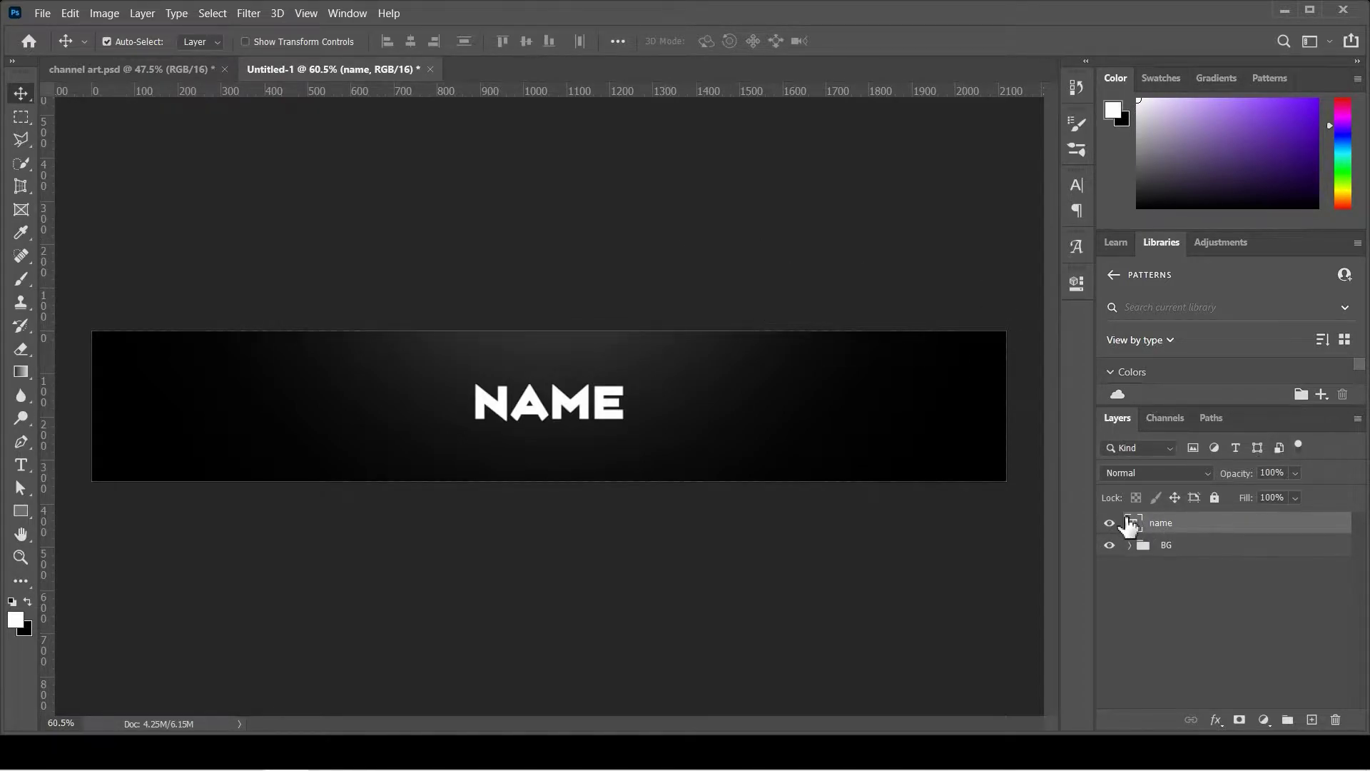
pyautogui.click(1179, 588)
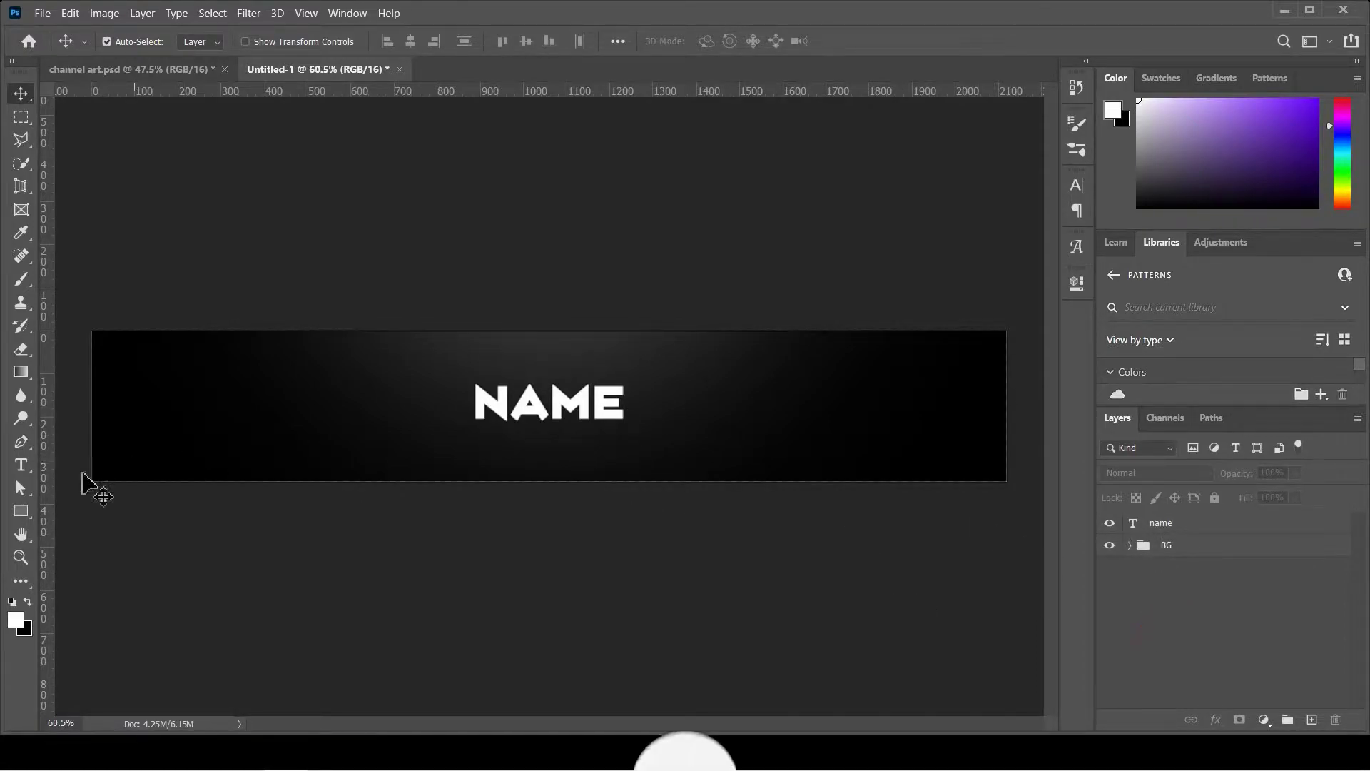
# Place the white text YOUR NAME in Vortice Concept, 66.64 pt, starting left of the central NAME title.
pyautogui.click(23, 466)
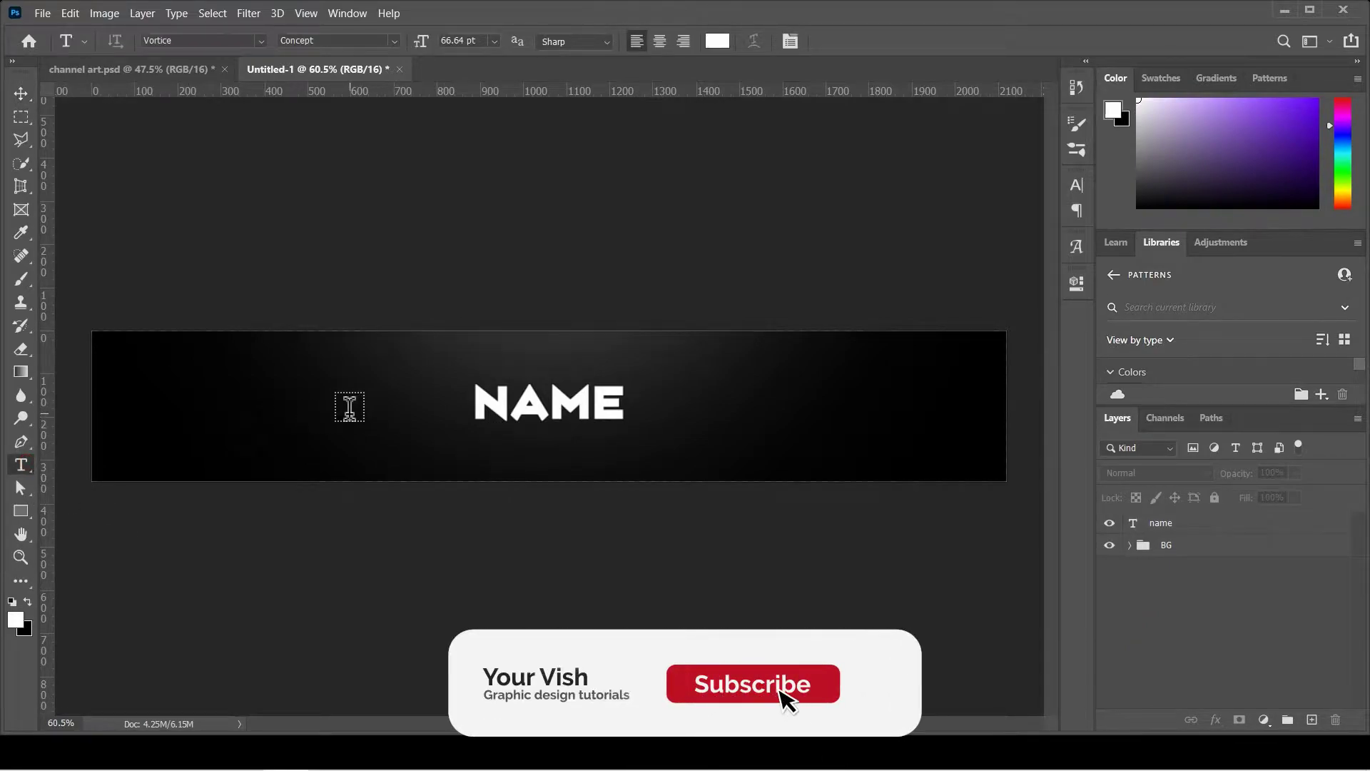
pyautogui.click(21, 94)
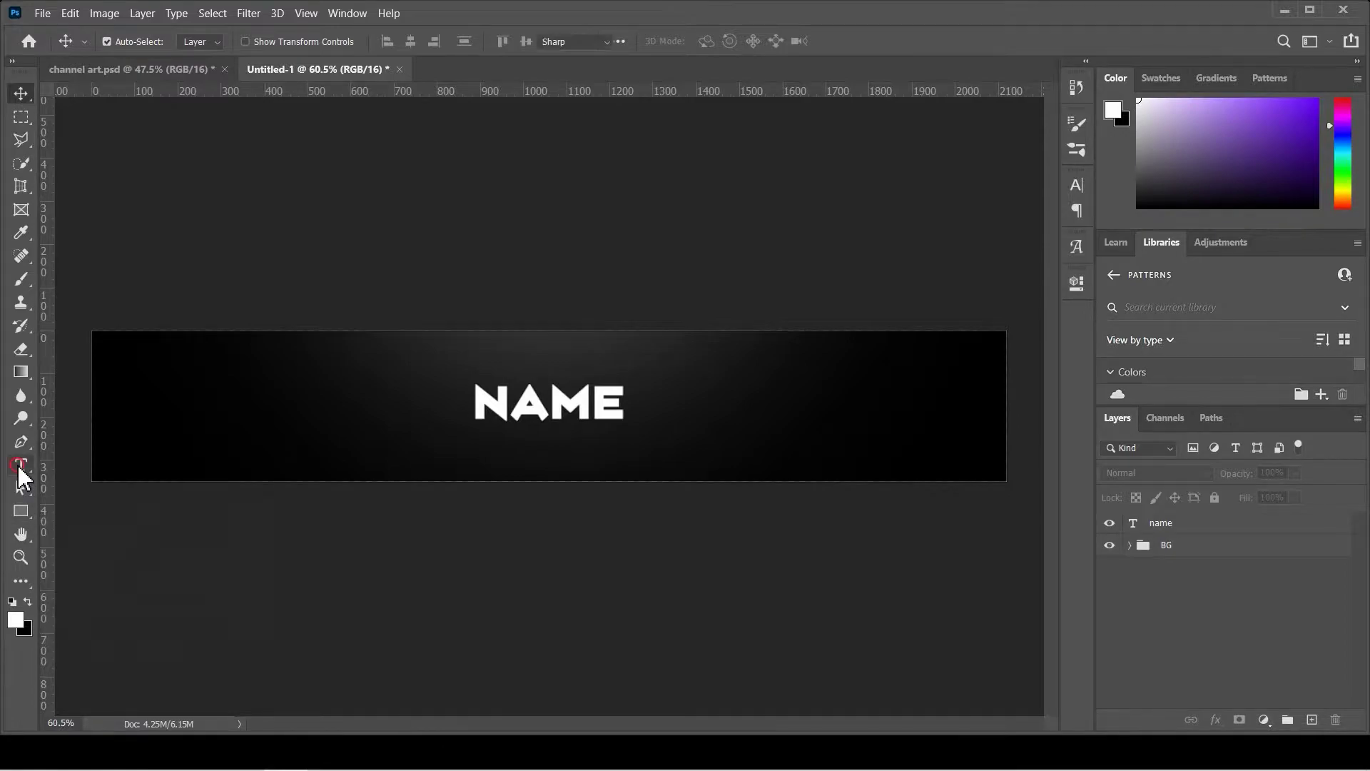
pyautogui.click(20, 467)
pyautogui.click(352, 404)
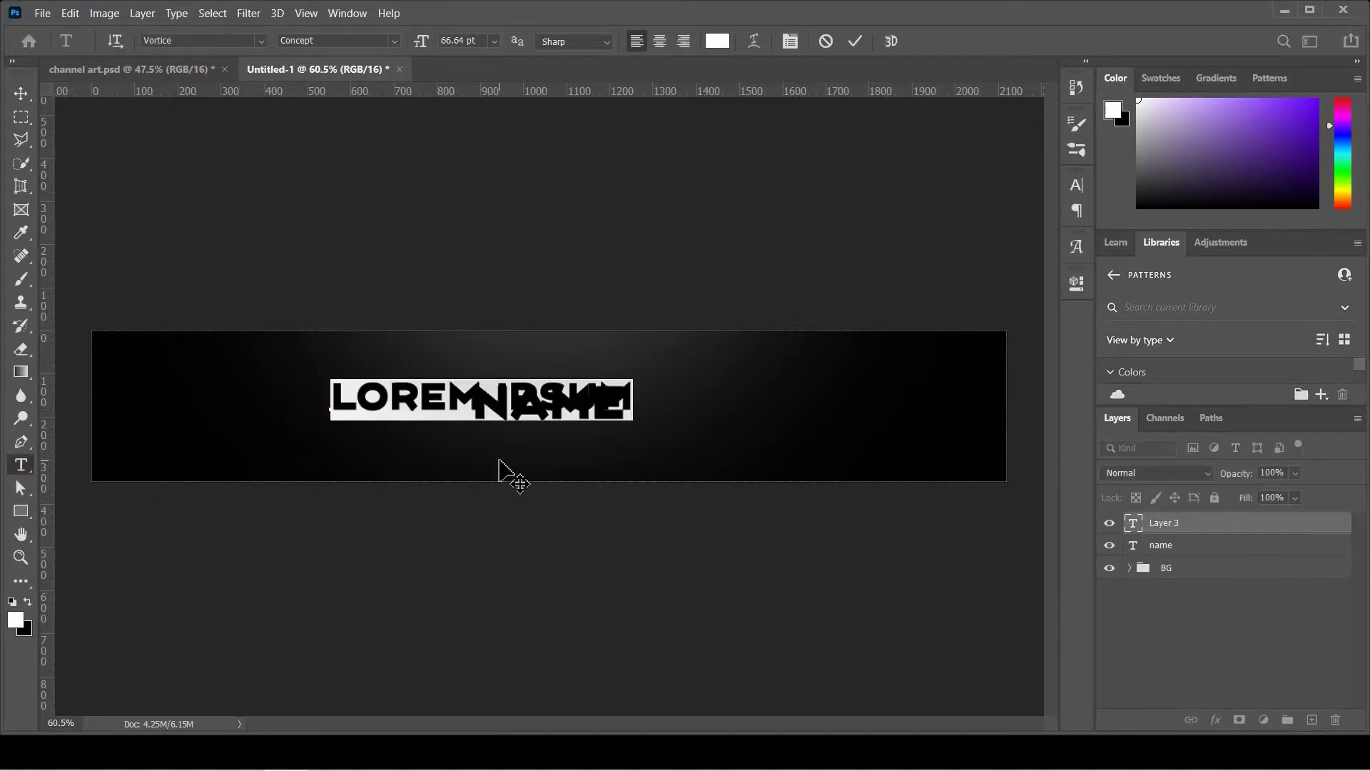
pyautogui.write('YOUR')
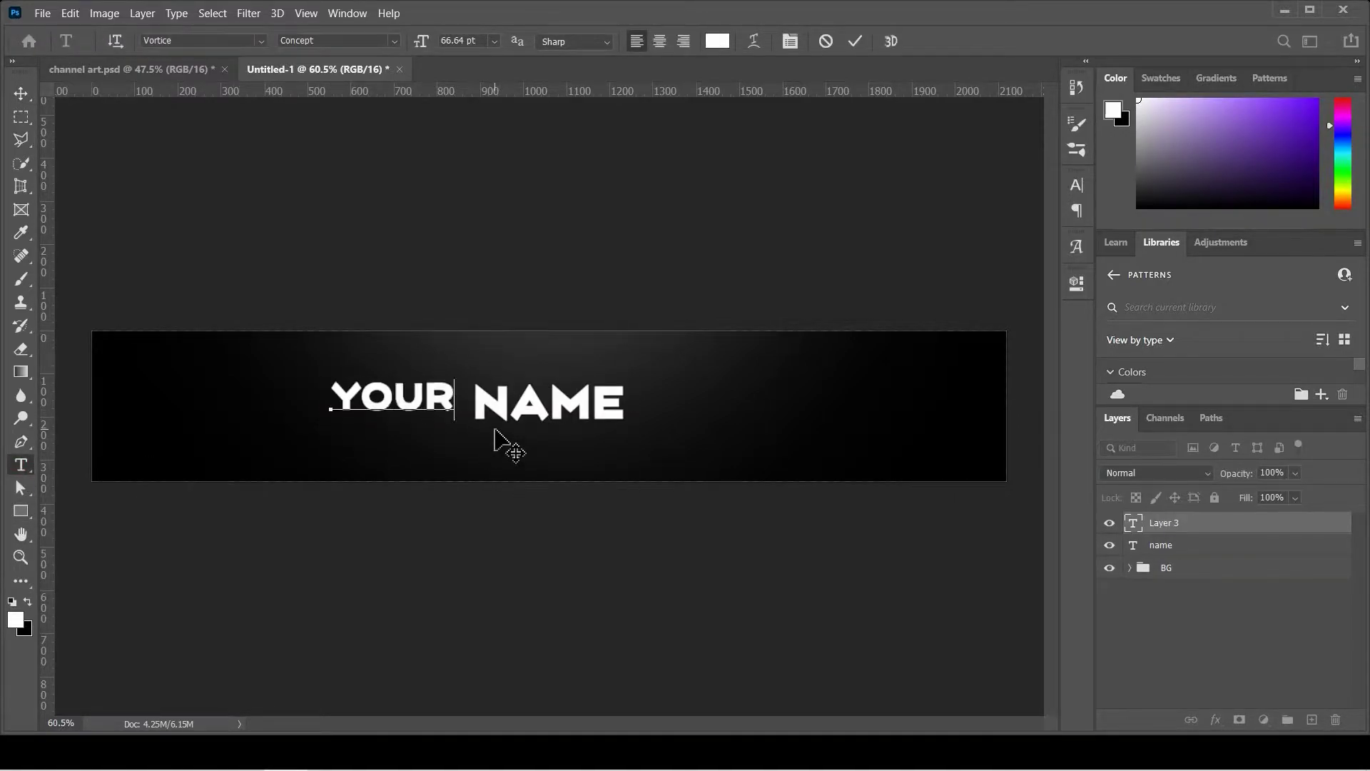
pyautogui.write(' NAME')
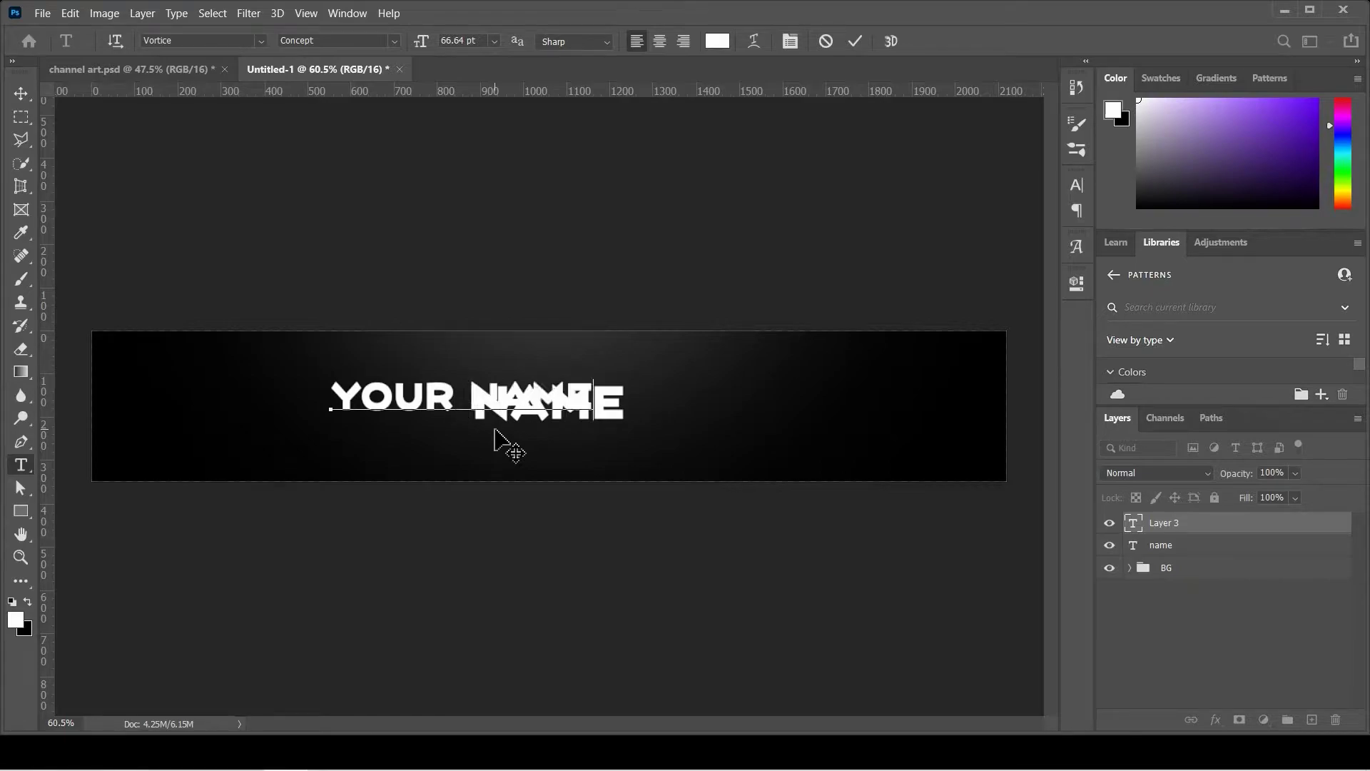
pyautogui.click(22, 98)
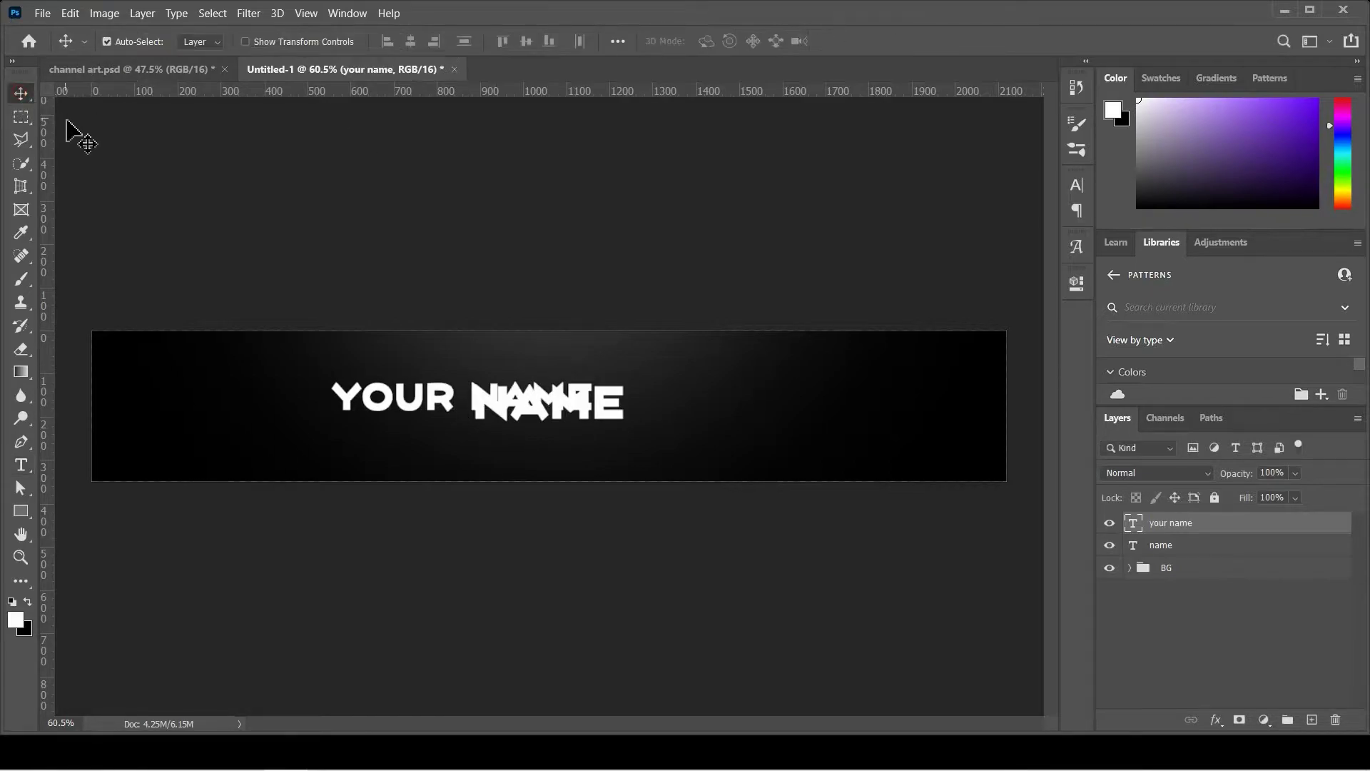
# Scale the YOUR NAME text to about 35% and position it left of the NAME title.
pyautogui.hotkey('ctrl', 't')
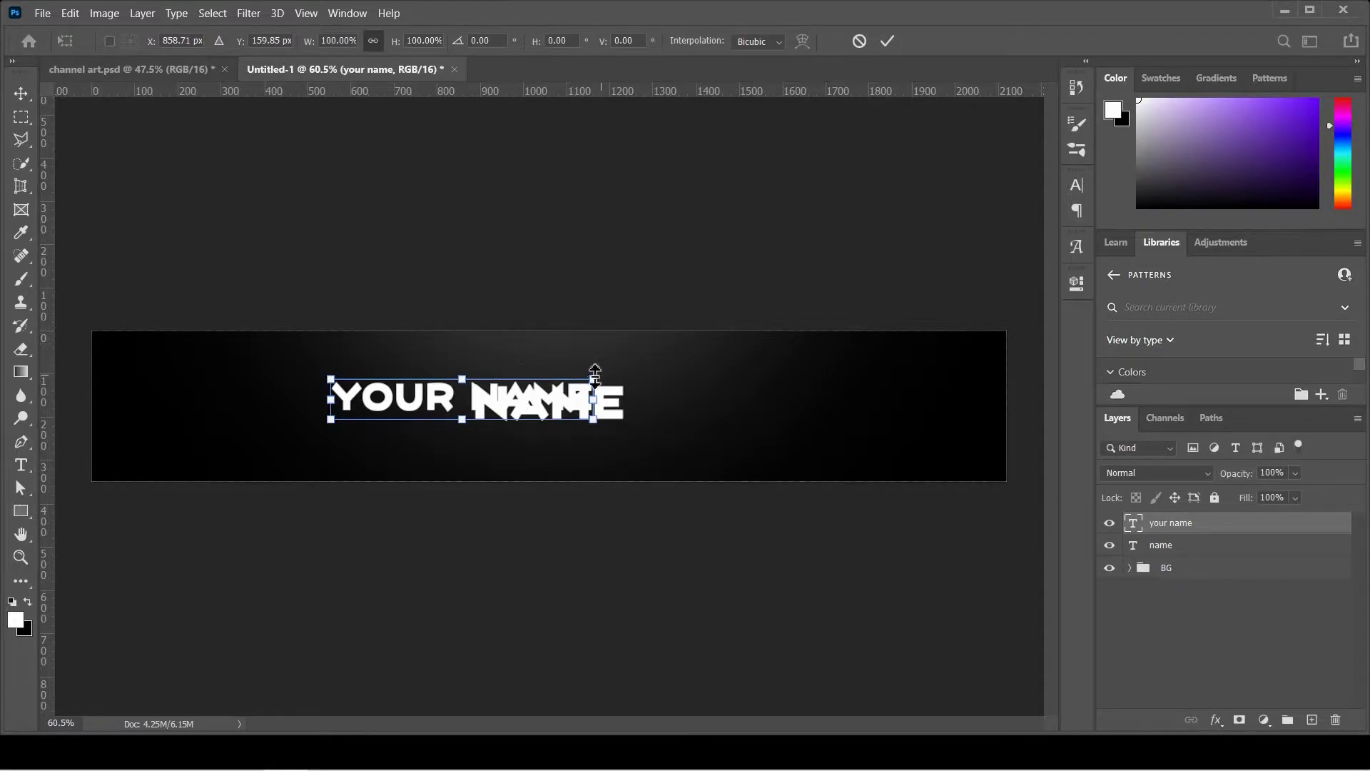
pyautogui.moveTo(601, 382); pyautogui.dragTo(414, 400)
pyautogui.scroll(3, 421, 410)
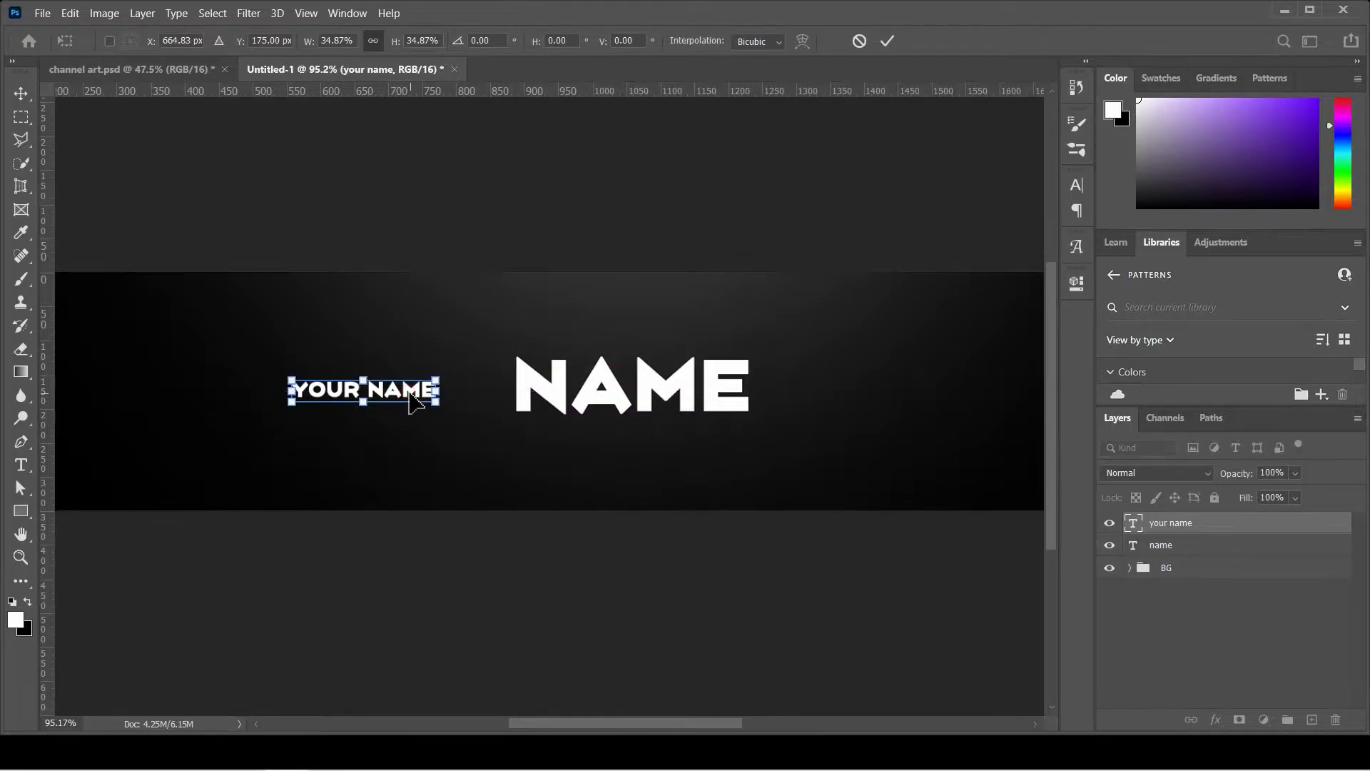
pyautogui.scroll(-3, 414, 399)
pyautogui.click(22, 99)
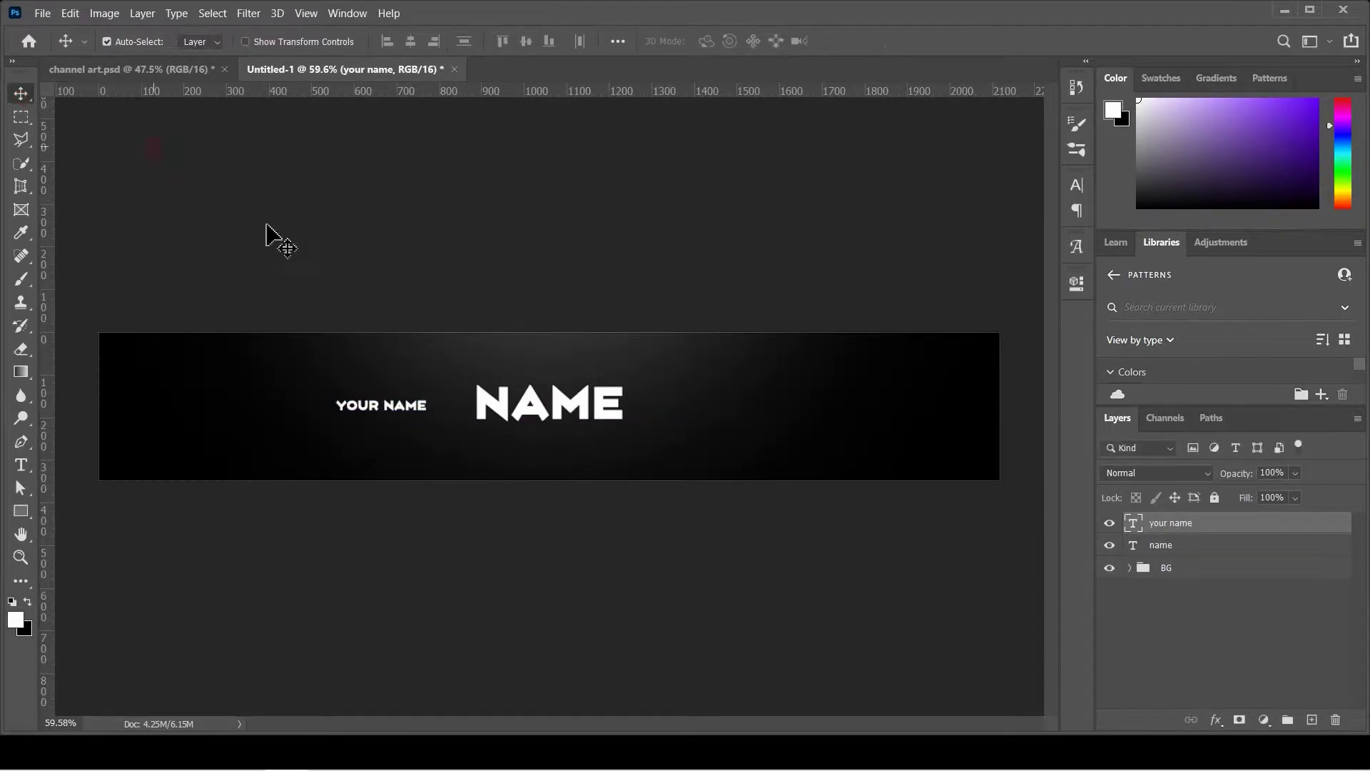
# Duplicate the small YOUR NAME text and place the copy right of the NAME title.
pyautogui.moveTo(417, 412); pyautogui.dragTo(751, 419)
pyautogui.scroll(3, 749, 436)
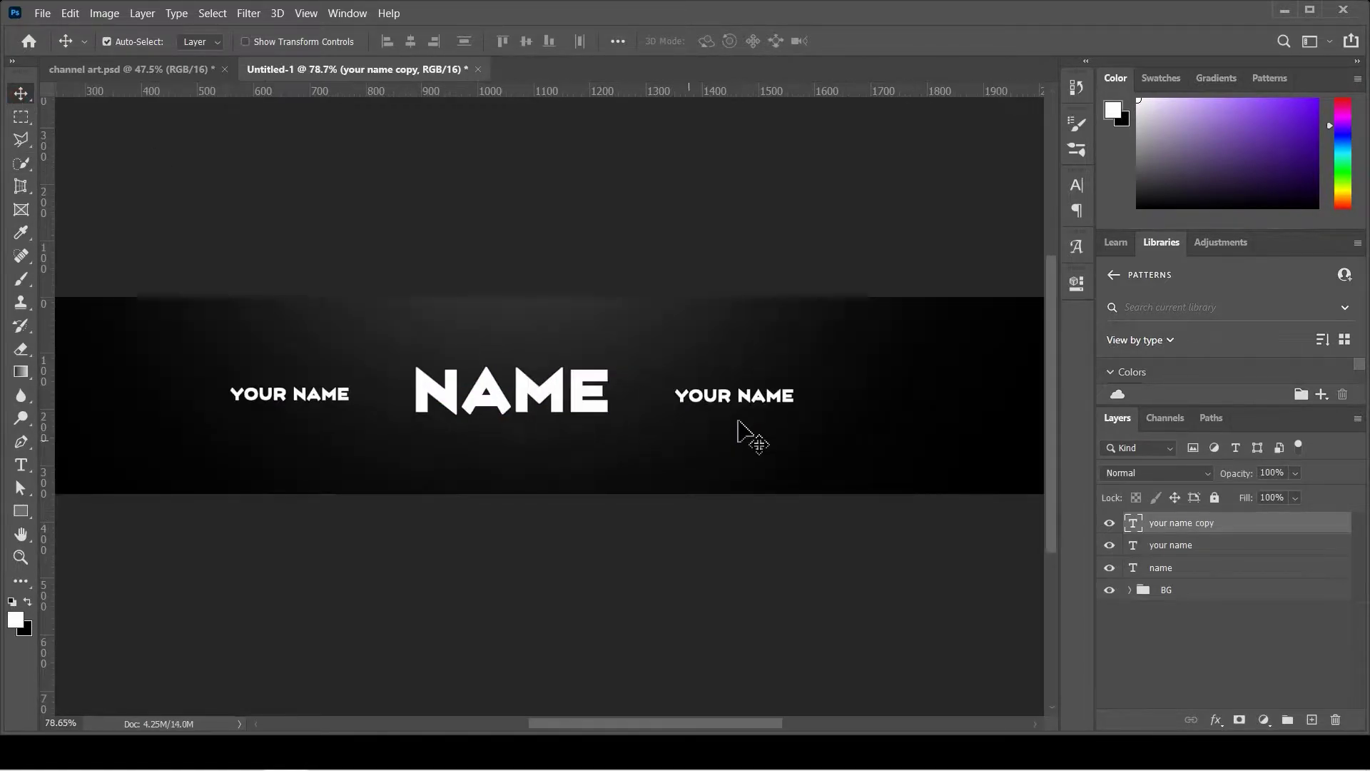
pyautogui.scroll(-3, 705, 427)
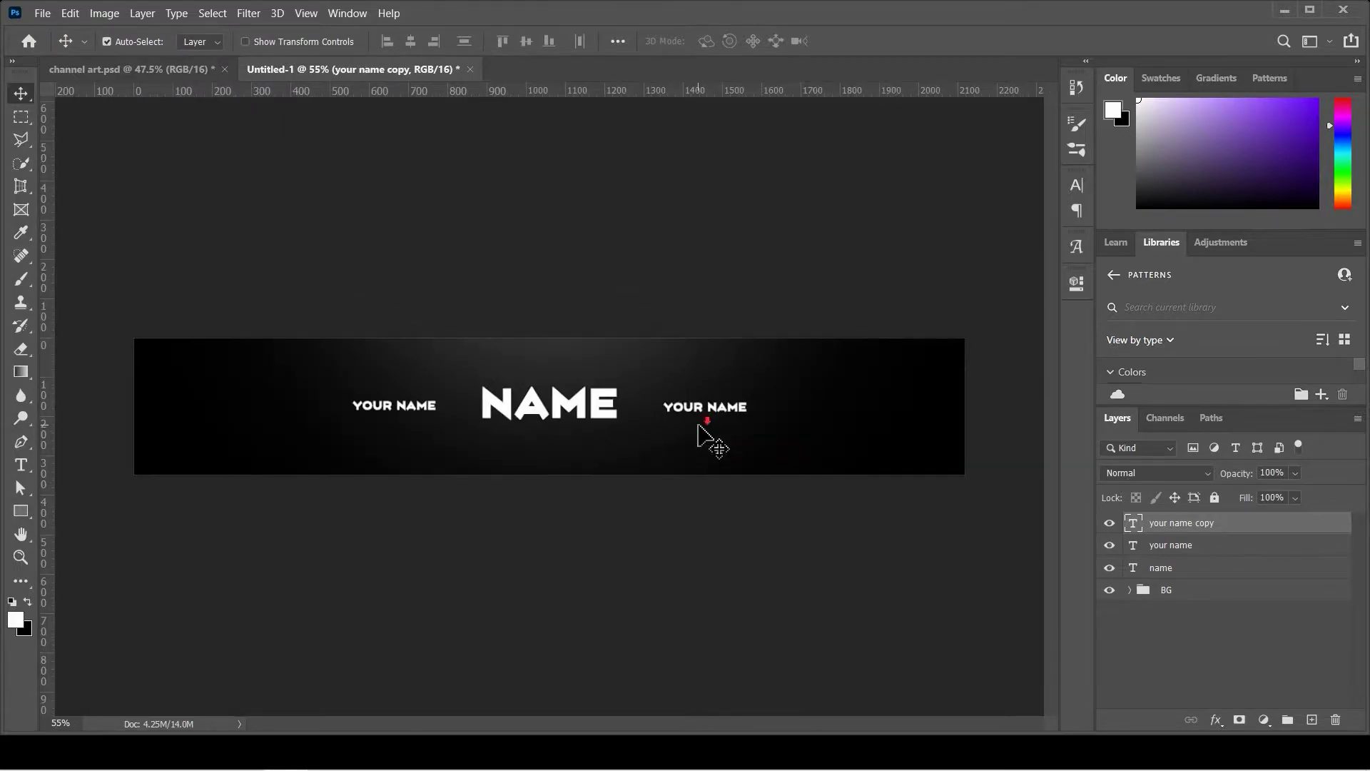
# Copy the instagram icon layer from channel art.psd into Untitled-1 and place it just left of the right-hand YOUR NAME.
pyautogui.click(205, 68)
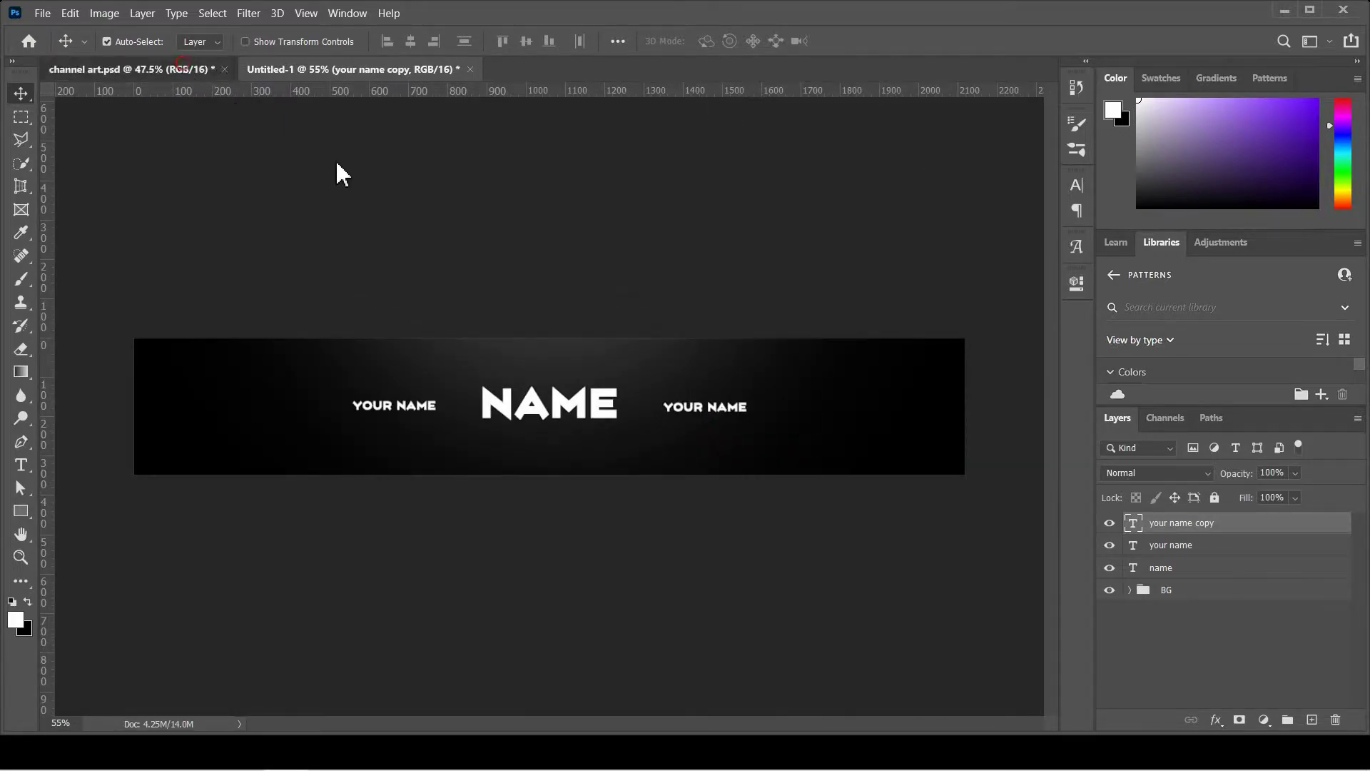
pyautogui.click(1130, 526)
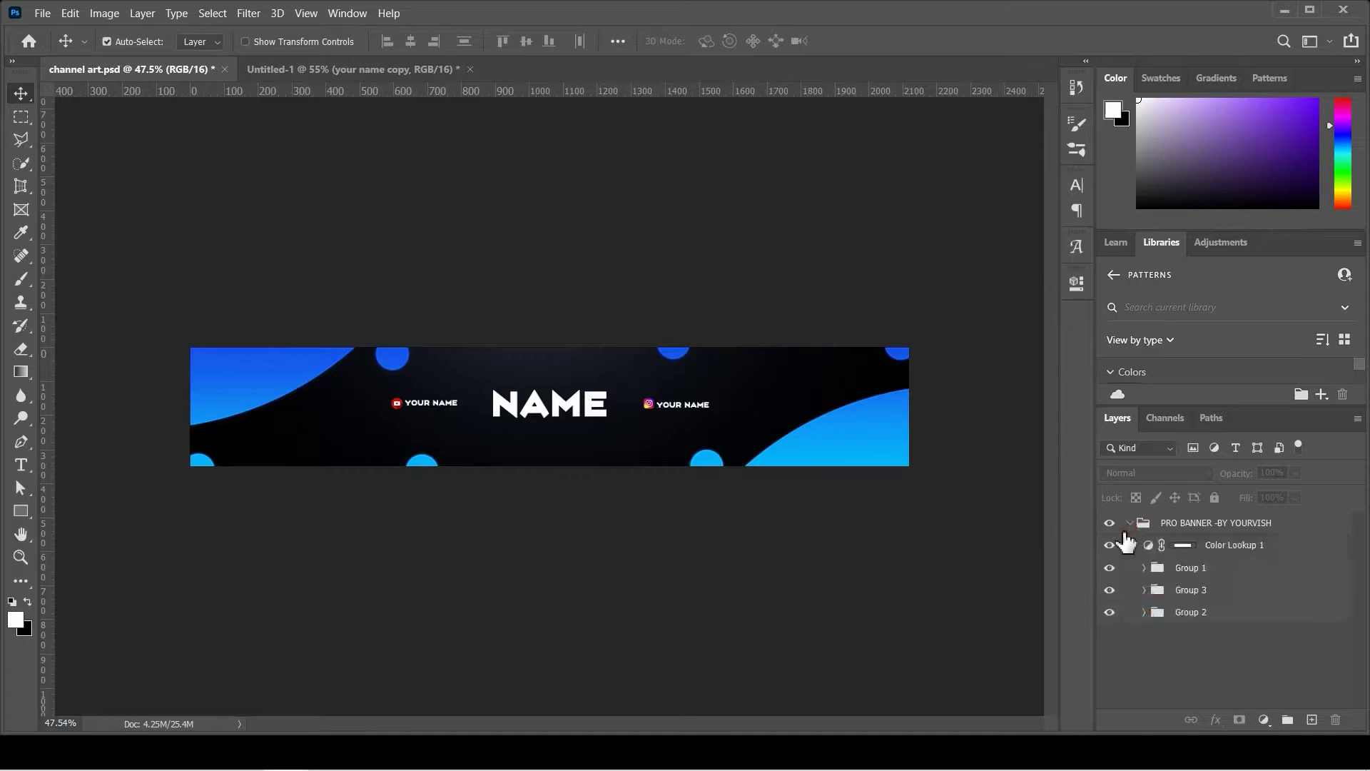
pyautogui.click(1145, 567)
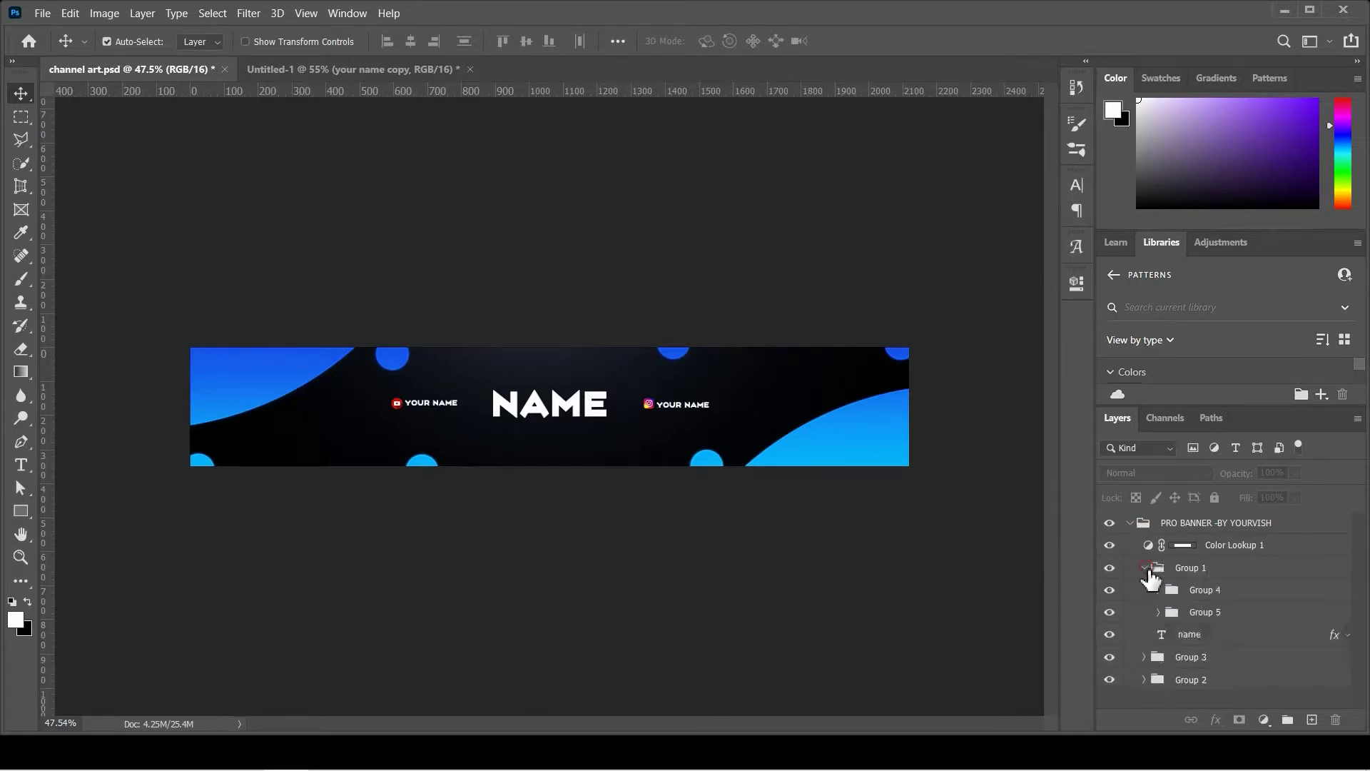
pyautogui.click(1159, 590)
pyautogui.moveTo(1227, 612); pyautogui.dragTo(670, 455)
pyautogui.scroll(5, 665, 411)
pyautogui.moveTo(653, 389); pyautogui.dragTo(635, 409)
pyautogui.scroll(-3, 719, 336)
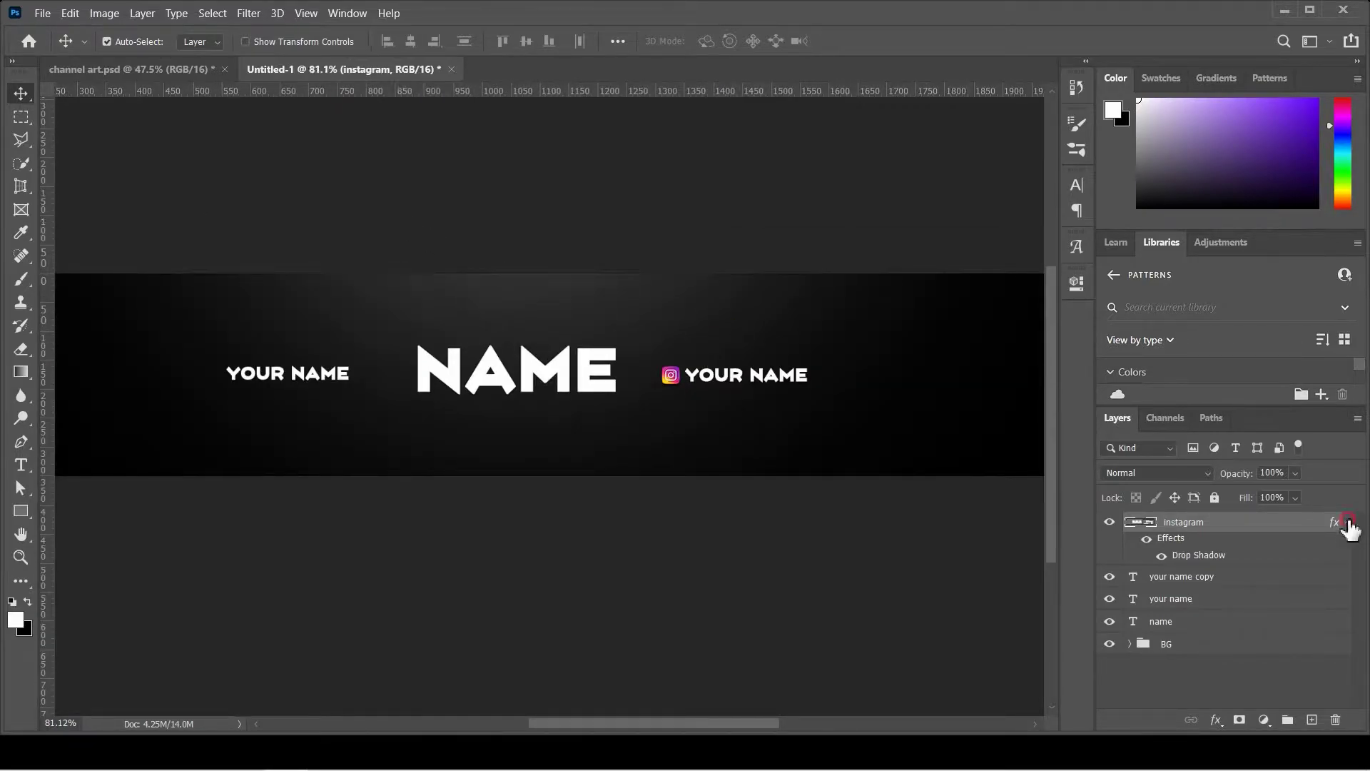
# Copy the youtube icon layer from Group 5 of channel art.psd into Untitled-1, just left of the left-hand YOUR NAME.
pyautogui.click(125, 69)
pyautogui.click(1159, 589)
pyautogui.click(1159, 612)
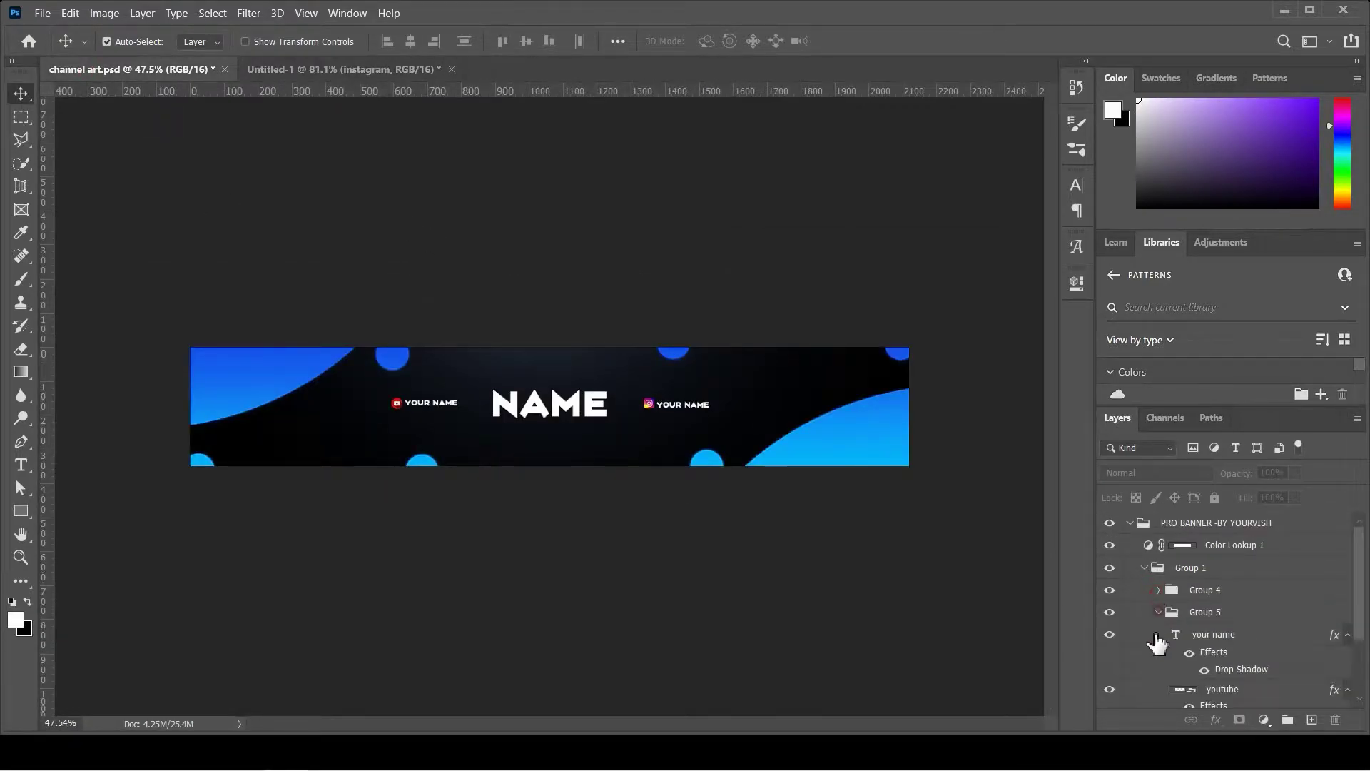
pyautogui.moveTo(1245, 636); pyautogui.dragTo(210, 384)
pyautogui.scroll(-3, 603, 460)
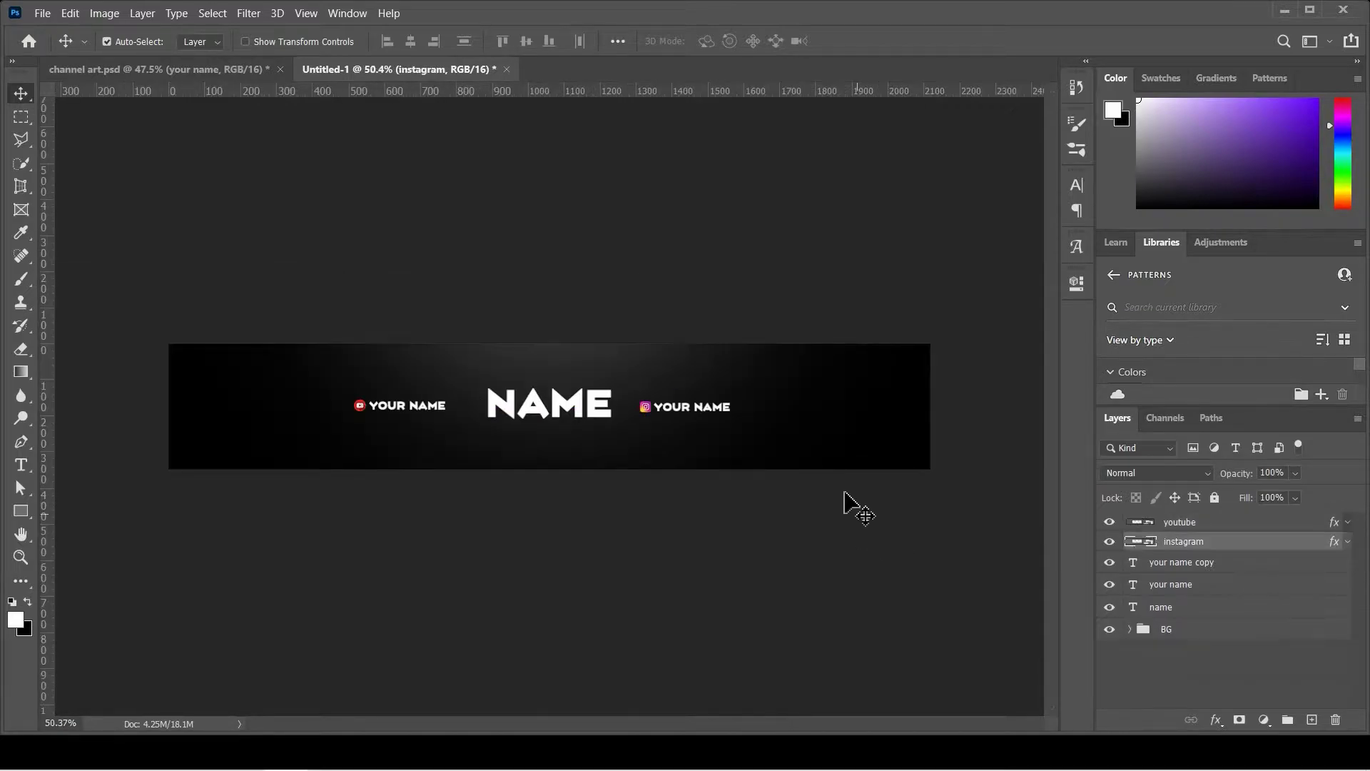
# Group all text and icon layers above the BG group and name the group name.
pyautogui.click(1177, 543)
pyautogui.click(1187, 668)
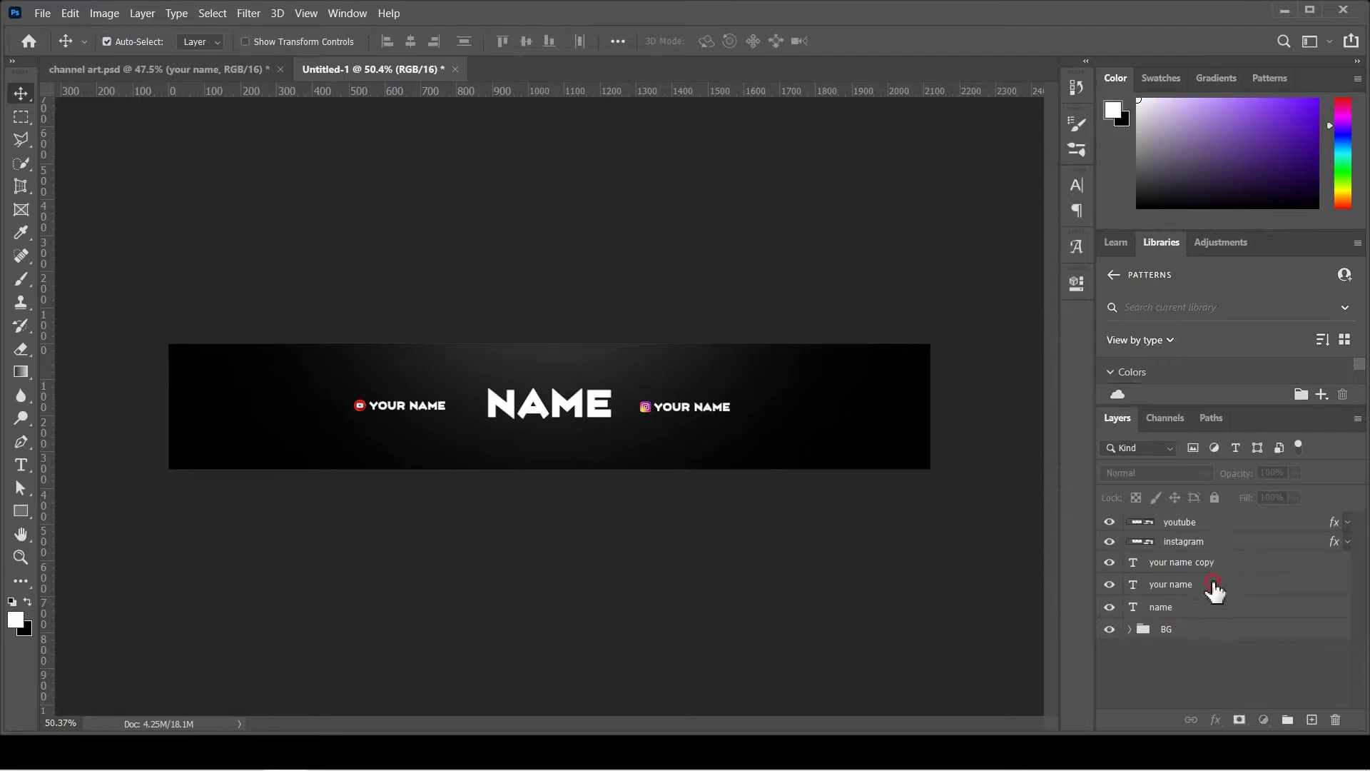
pyautogui.click(1218, 581)
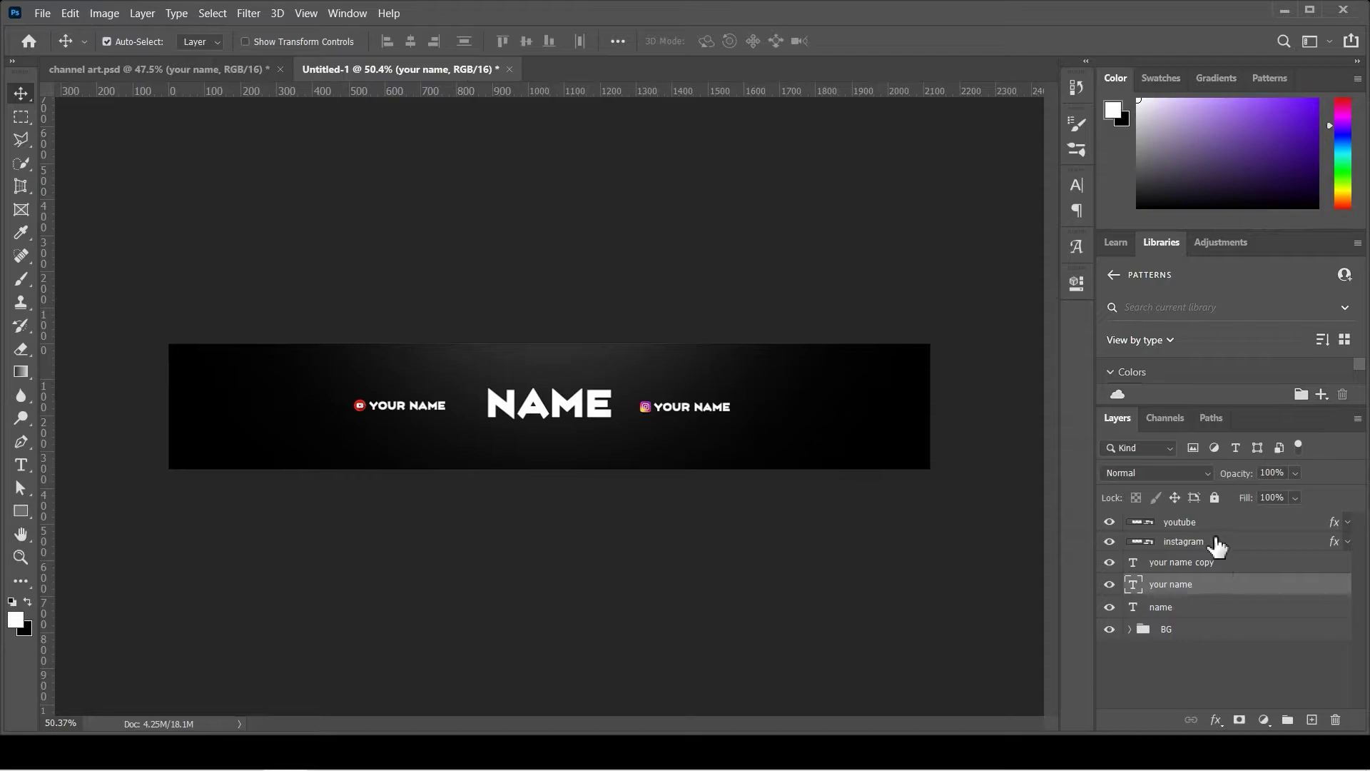
pyautogui.click(1206, 607)
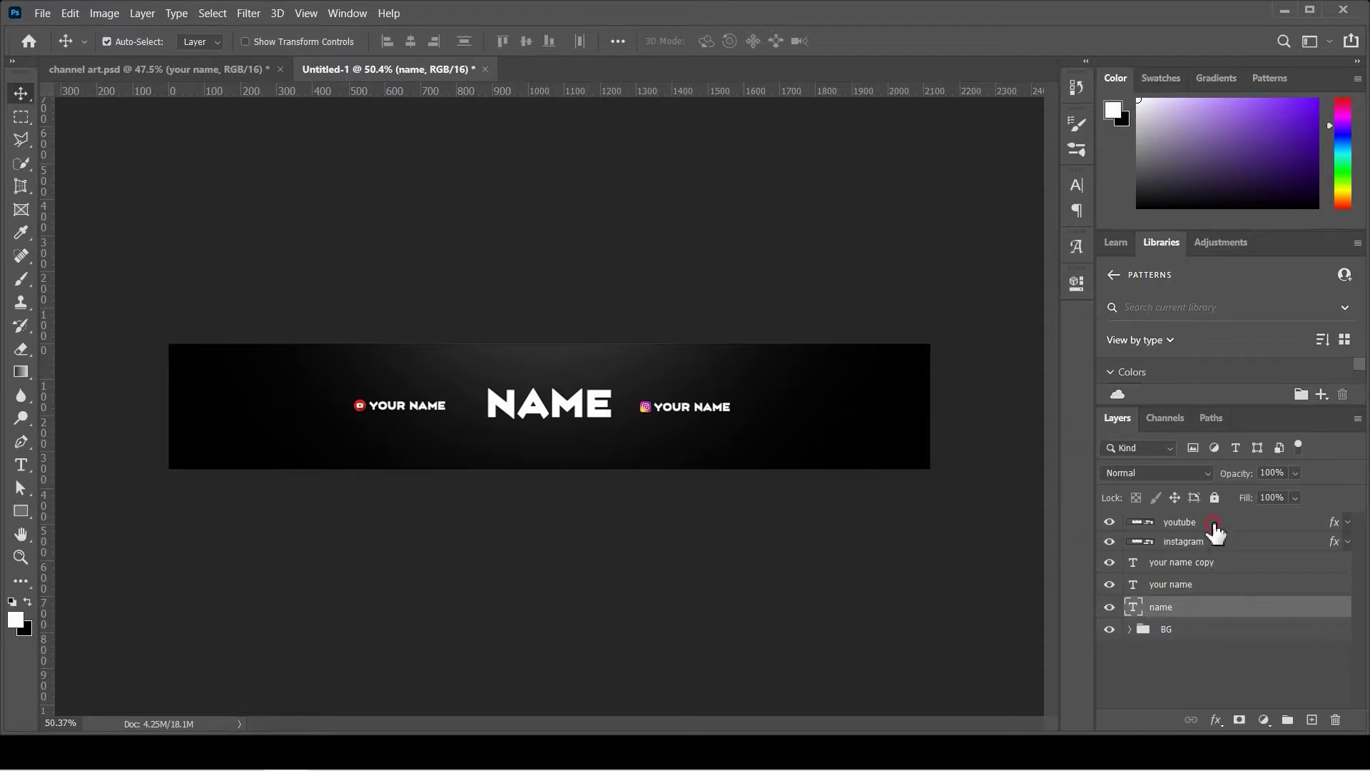
pyautogui.keyDown('shift'); pyautogui.click(1214, 525); pyautogui.keyUp('shift')
pyautogui.hotkey('ctrl', 'g')
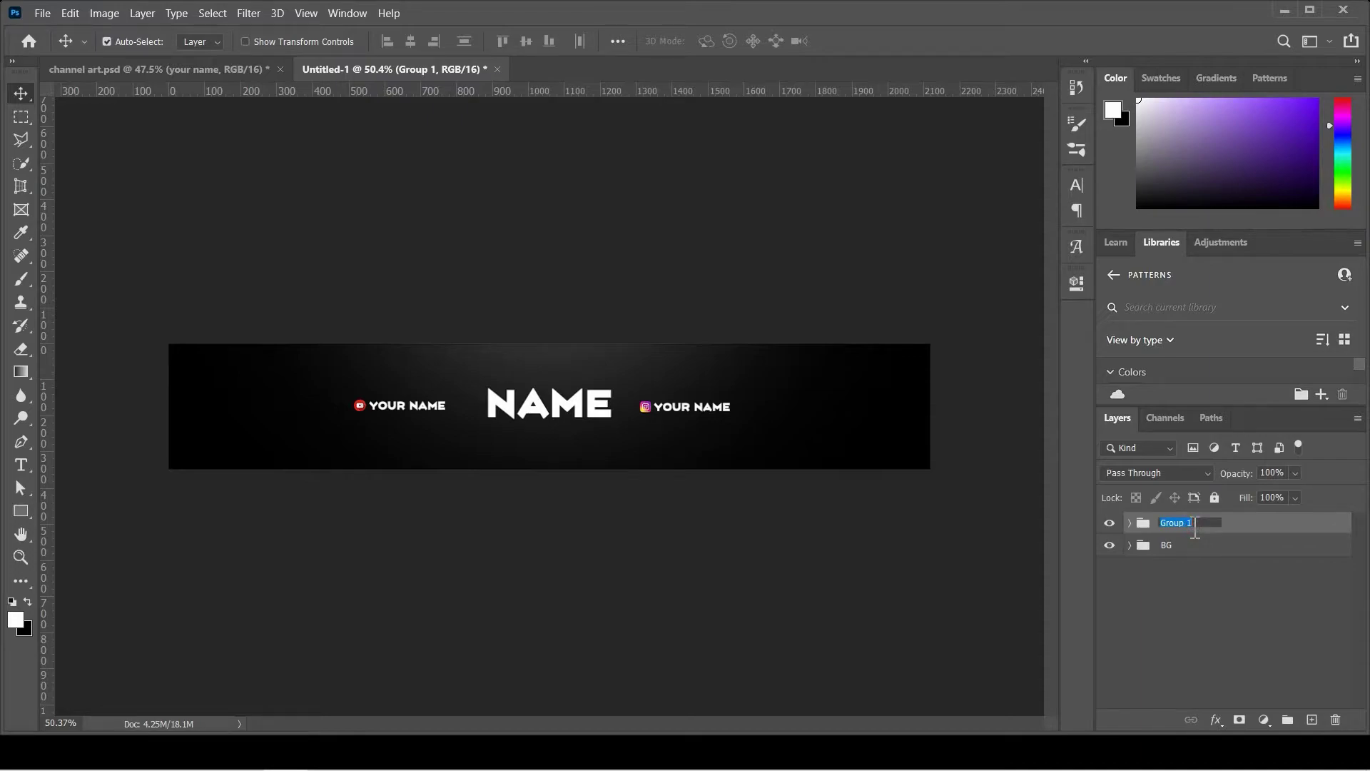
pyautogui.press('Return')
# Add a new empty layer above the name group.
pyautogui.click(1183, 580)
pyautogui.hotkey('ctrl', 'alt', 'shift', 'e')
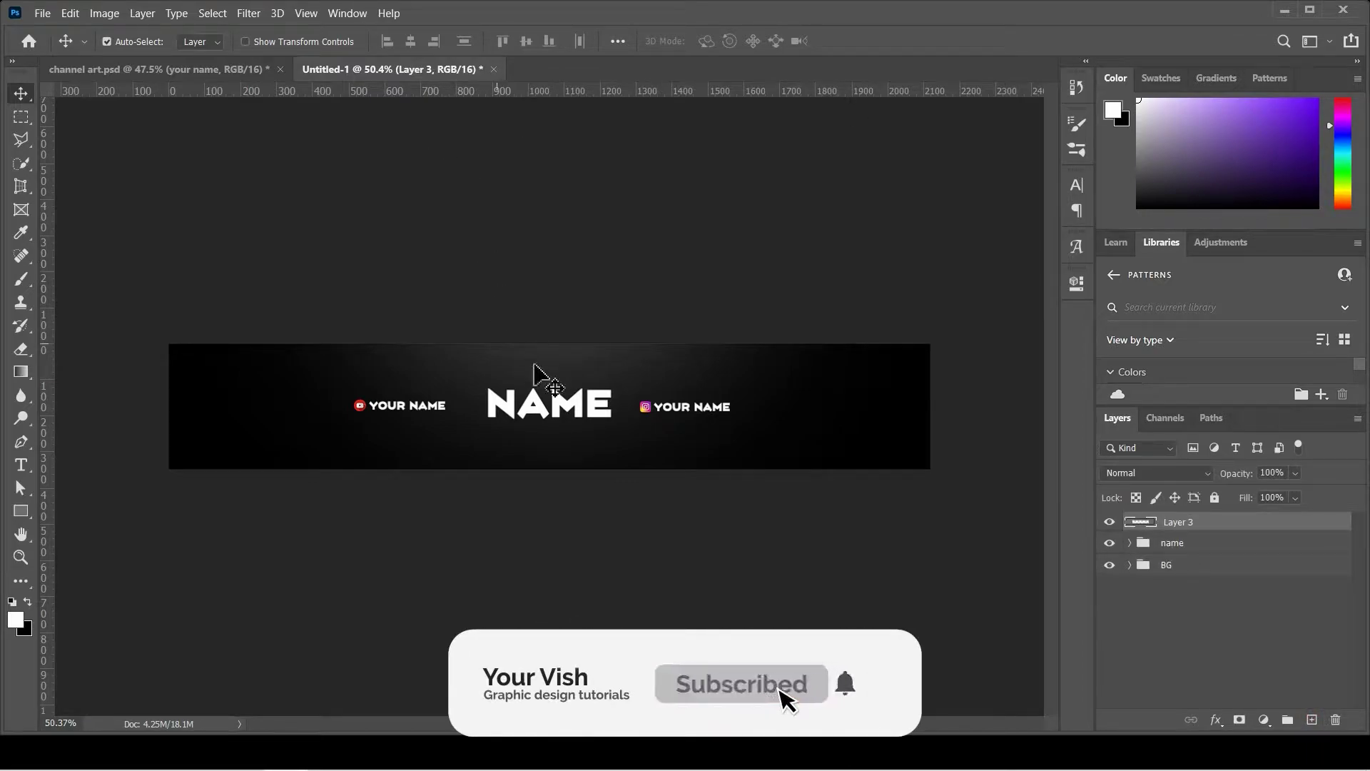
pyautogui.scroll(-4, 554, 382)
pyautogui.scroll(1, 554, 384)
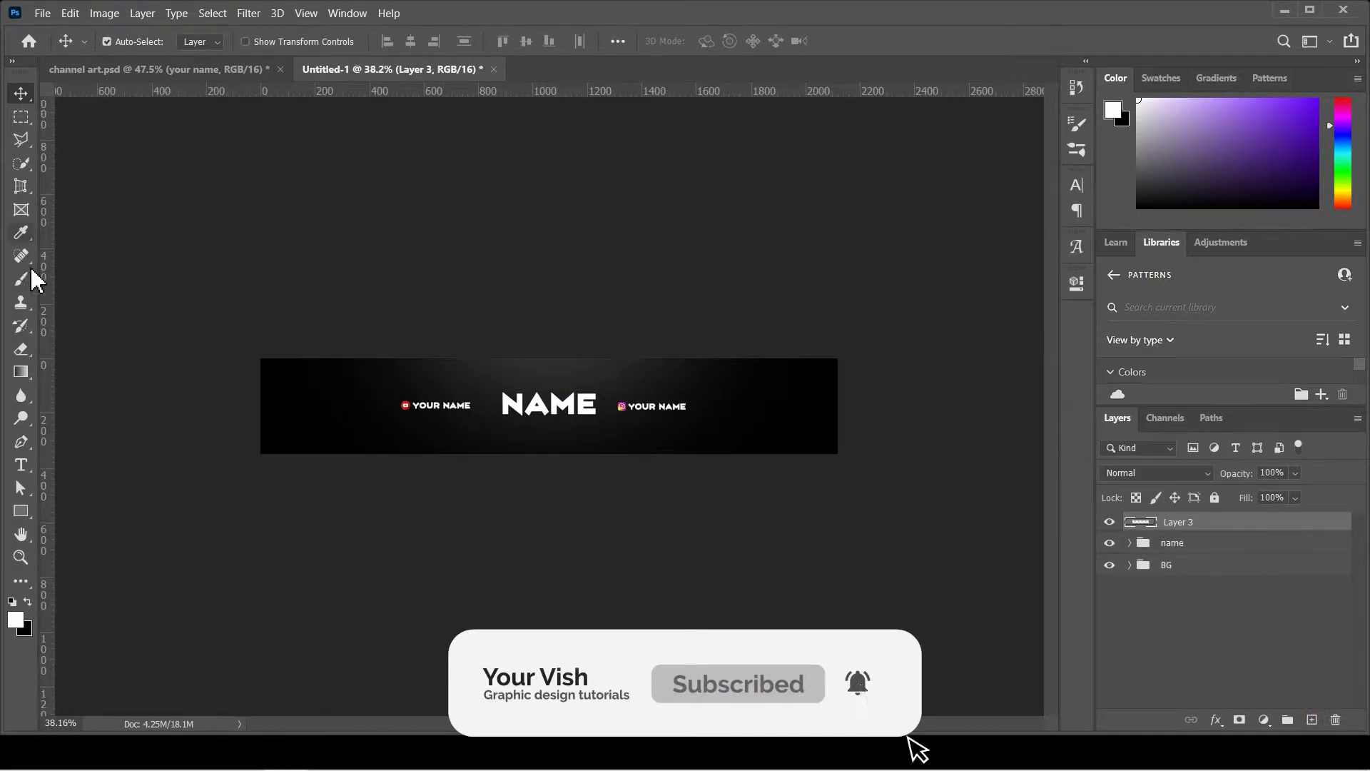
# Switch to the Brush tool and set the foreground colour to bright red.
pyautogui.press('b')
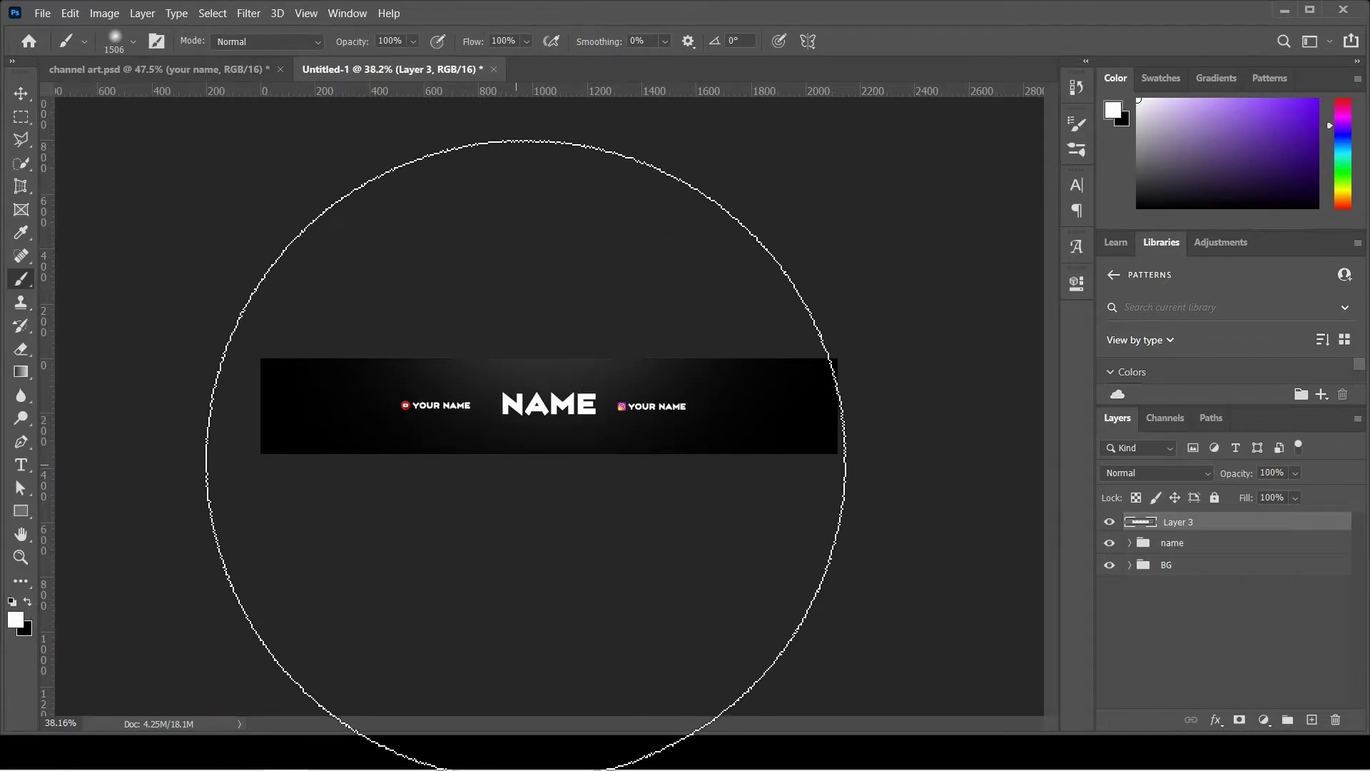
pyautogui.scroll(-2, 571, 482)
pyautogui.click(1317, 100)
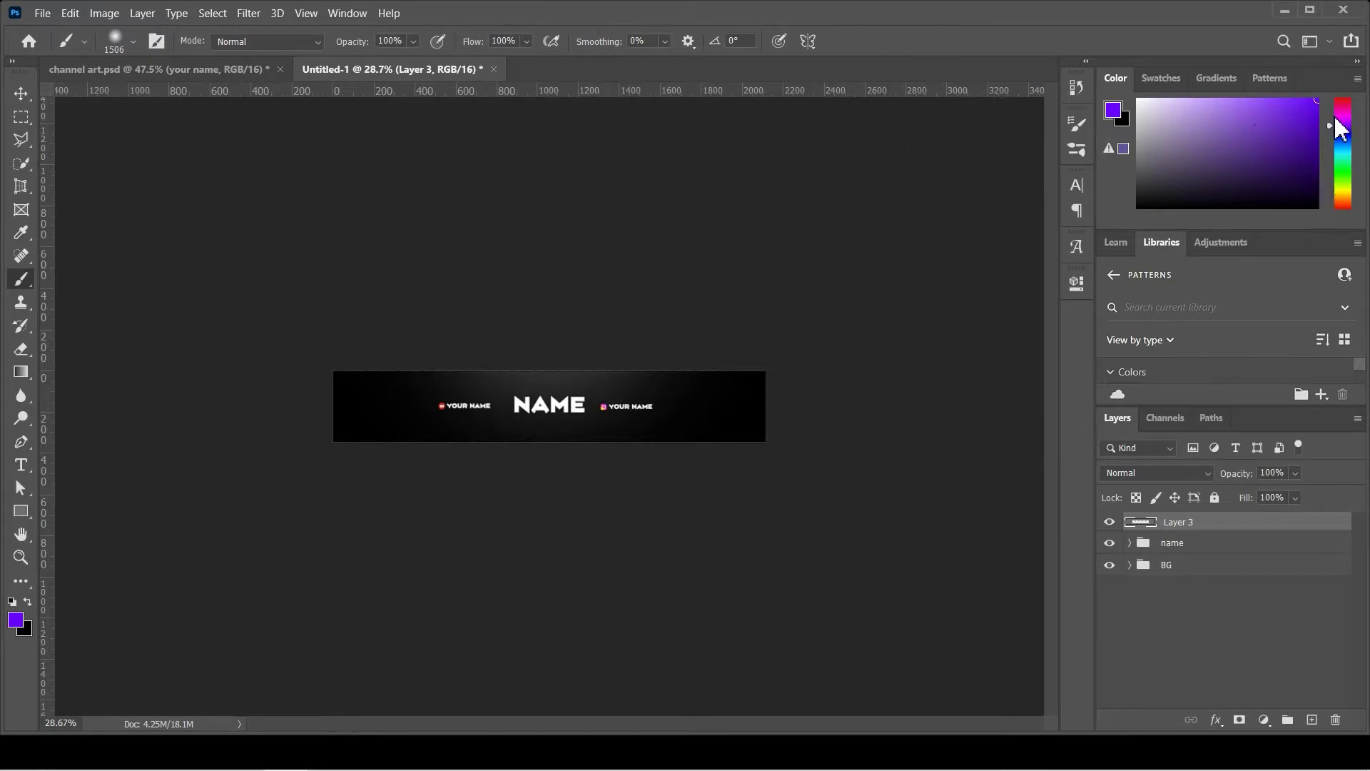
pyautogui.moveTo(1341, 129); pyautogui.dragTo(1339, 65)
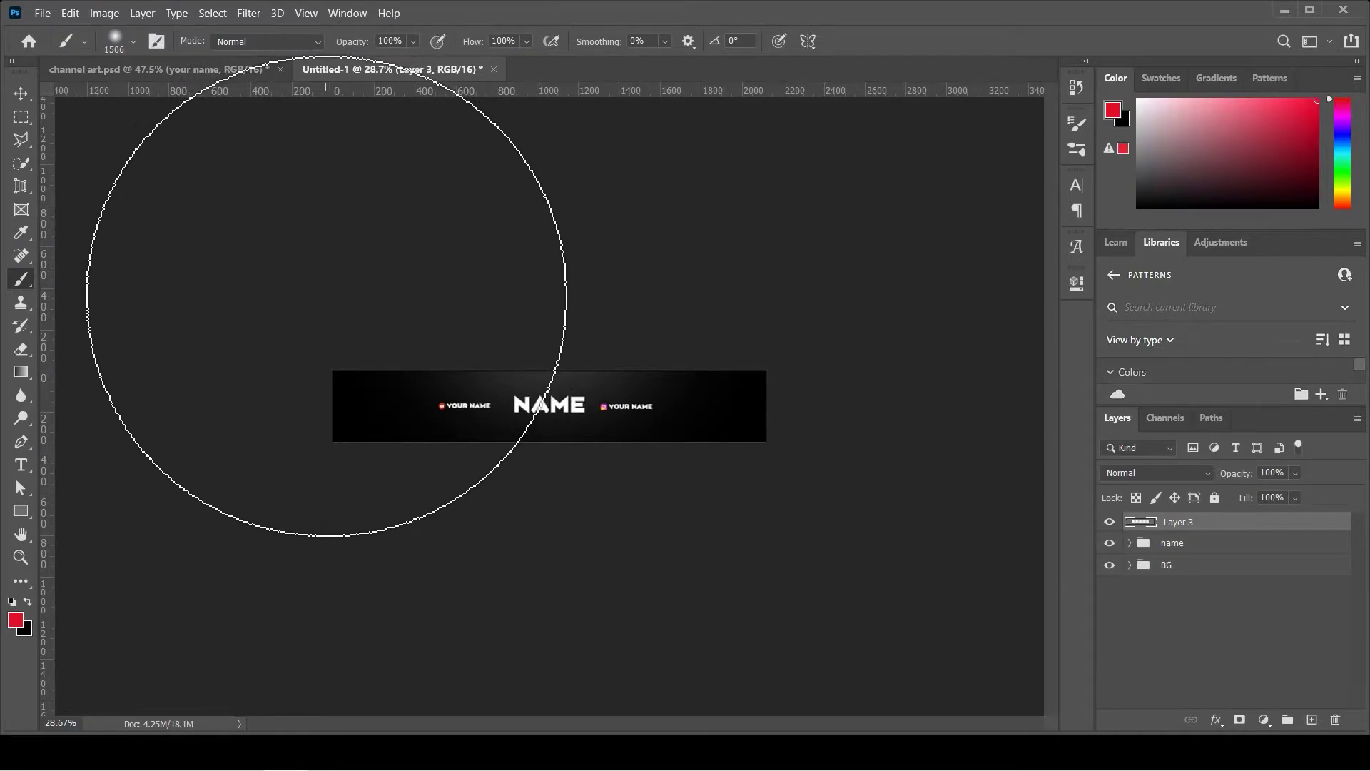
pyautogui.click(327, 296)
pyautogui.hotkey('ctrl', 'z')
pyautogui.scroll(-3, 468, 309)
pyautogui.scroll(5, 464, 322)
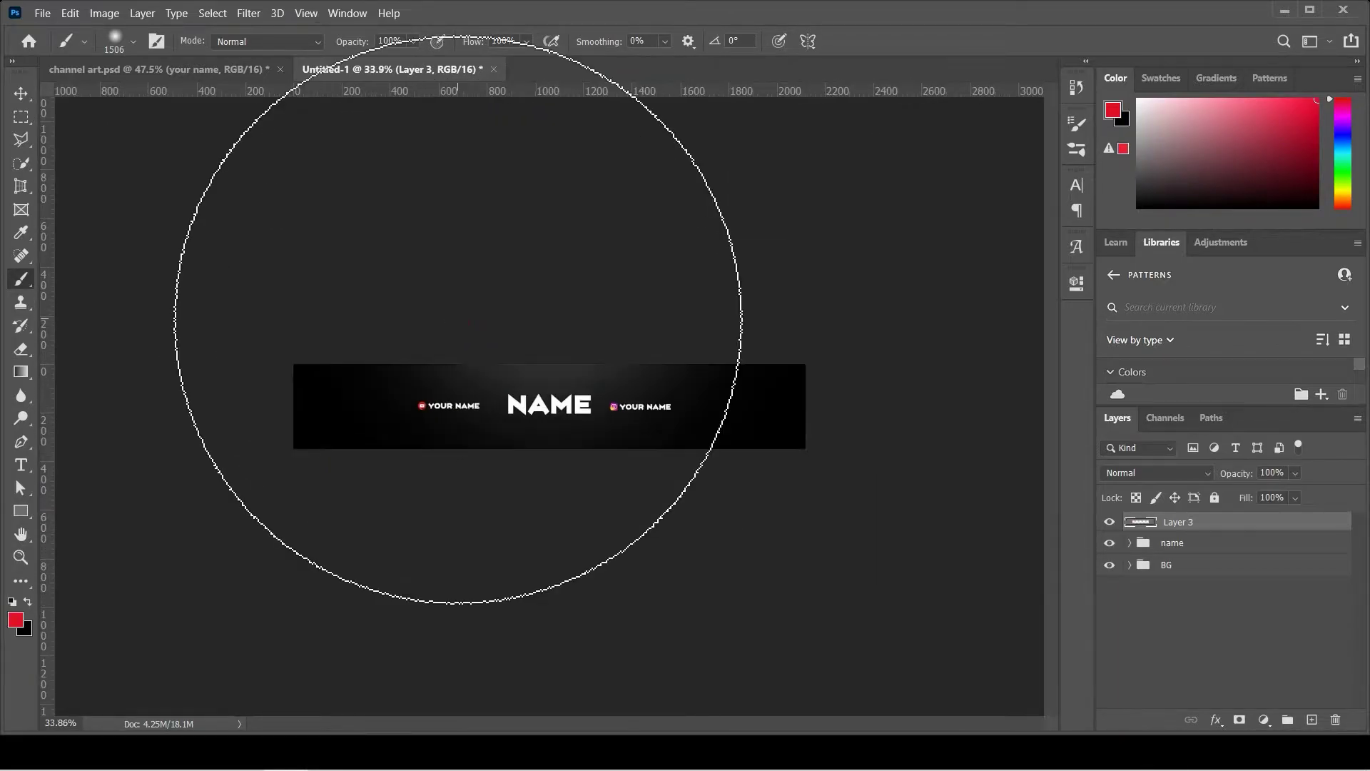
# Paint red curved shapes over the banner's upper-left corner and lower-left edge with a hard round 1464 px brush.
pyautogui.moveTo(407, 391)
pyautogui.mouseDown()
pyautogui.moveTo(419, 652)
pyautogui.moveTo(403, 770)
pyautogui.mouseUp()
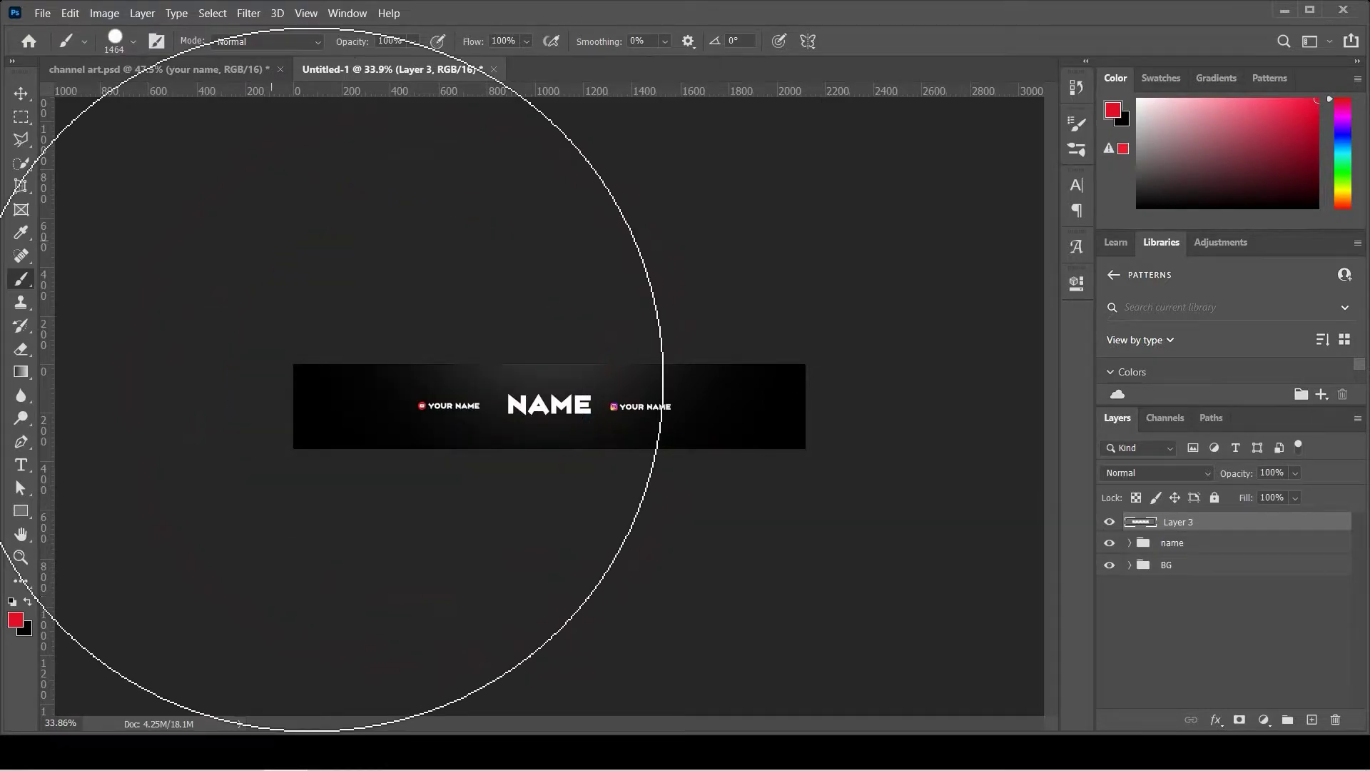
pyautogui.click(172, 107)
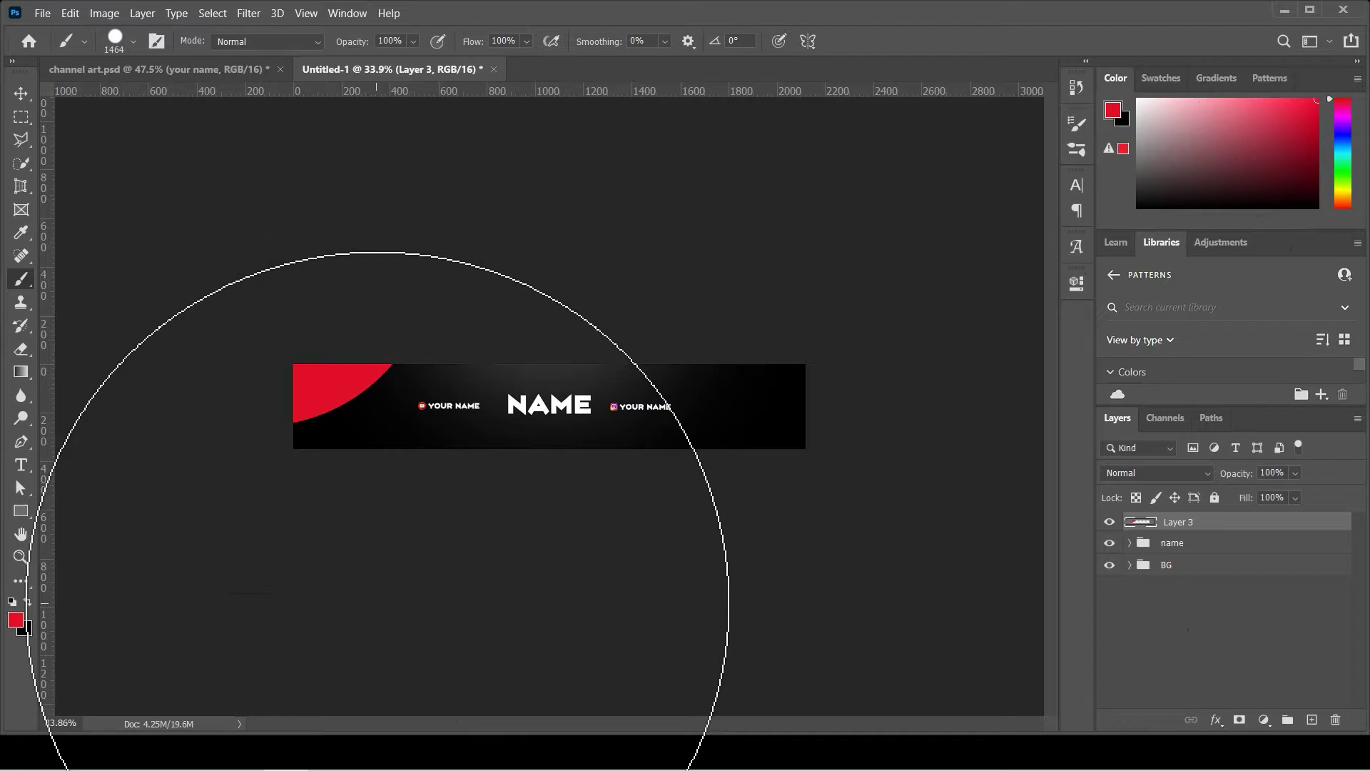
pyautogui.click(367, 609)
pyautogui.scroll(-2, 439, 428)
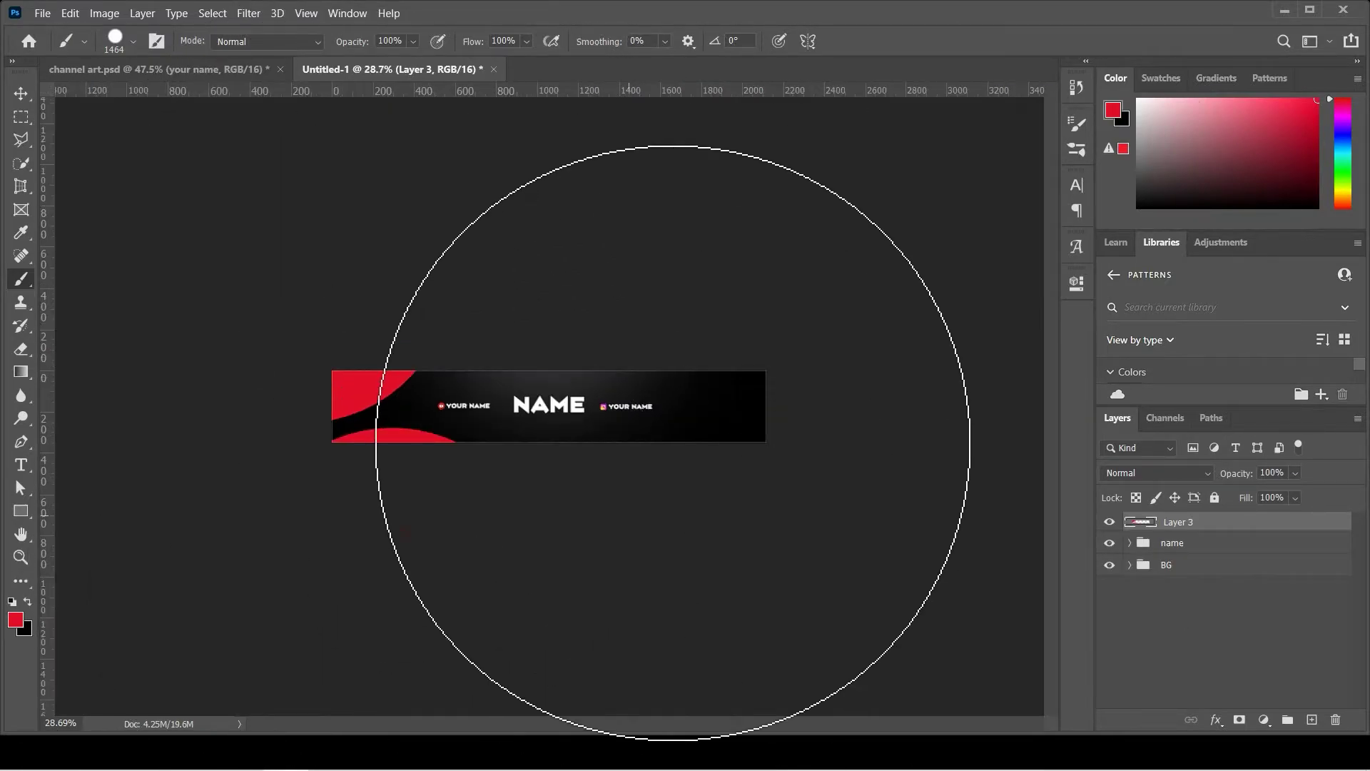
# Duplicate the red shape layer Layer 3 and rotate the copy 180°.
pyautogui.click(21, 93)
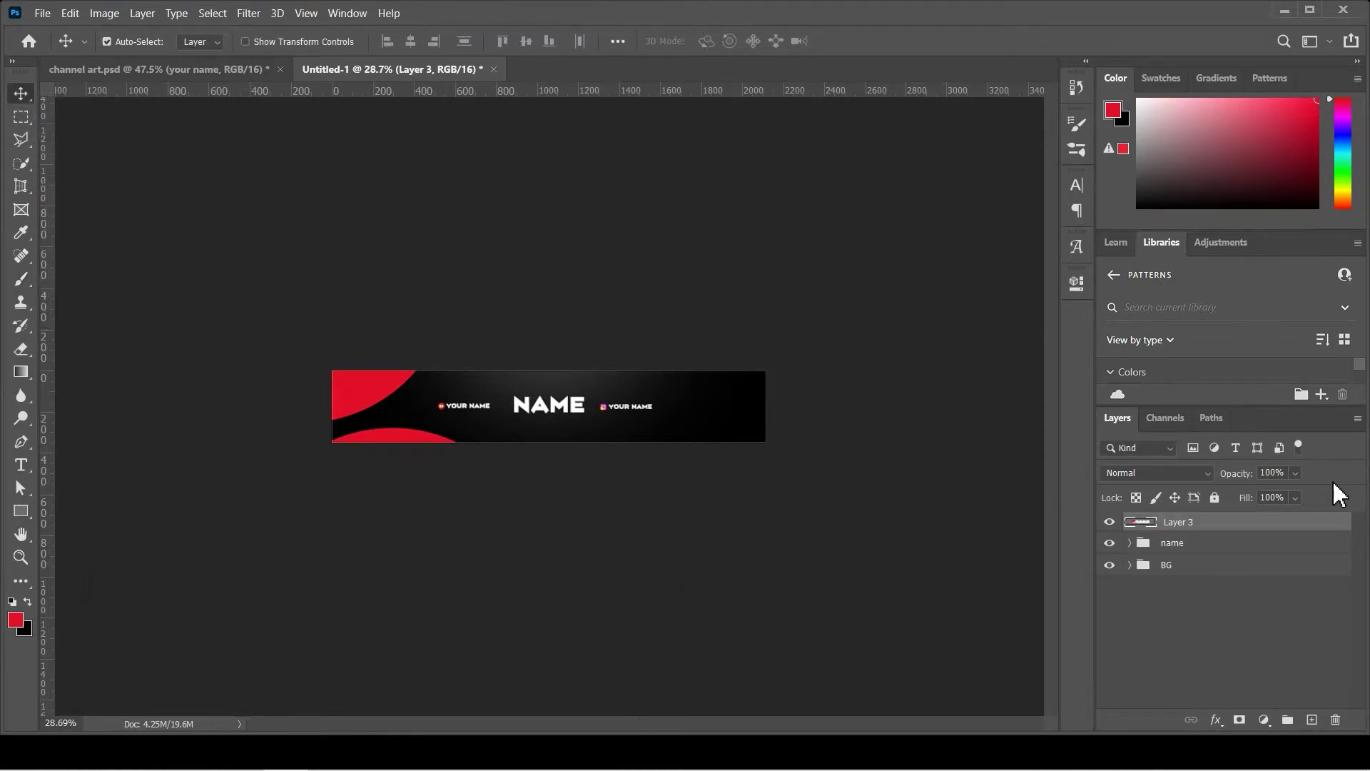
pyautogui.press('ctrl')
pyautogui.hotkey('ctrl', 'j')
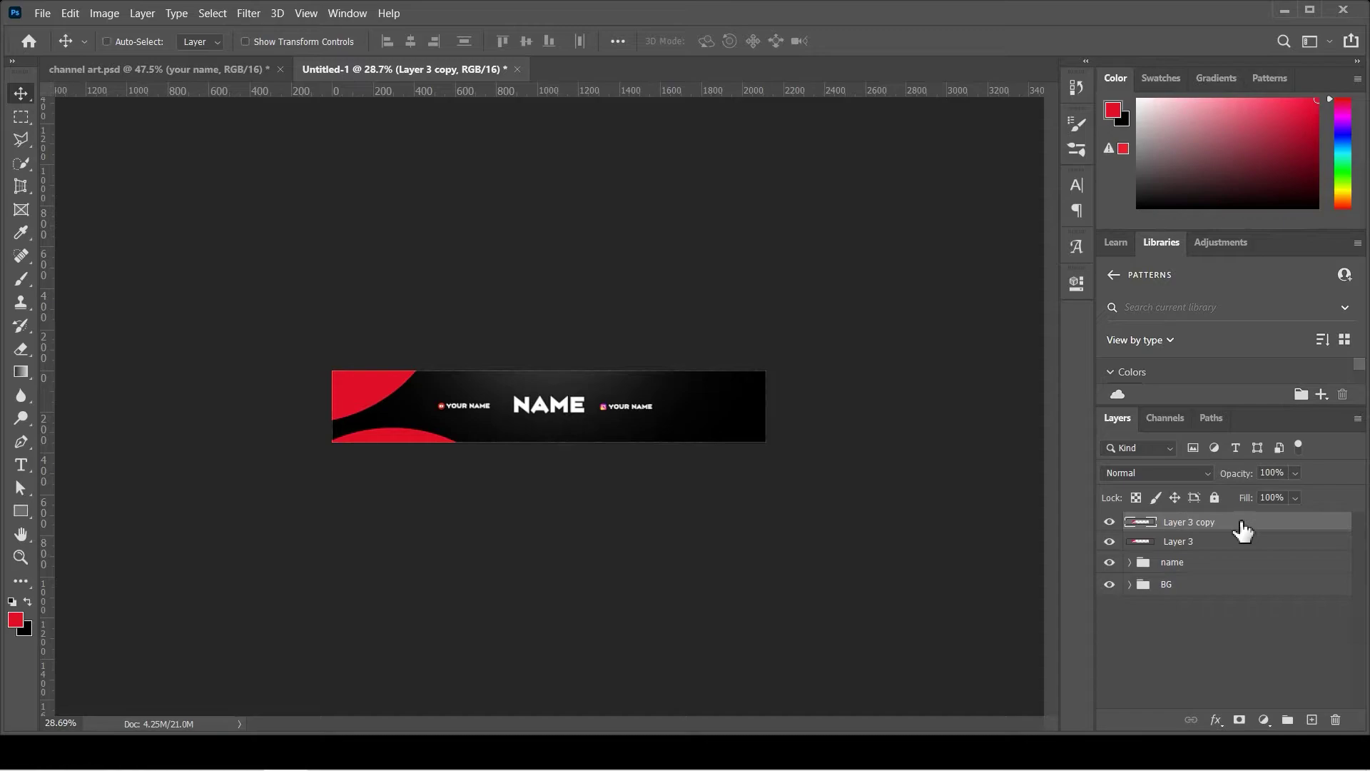
pyautogui.hotkey('ctrl', 't')
pyautogui.rightClick(416, 413)
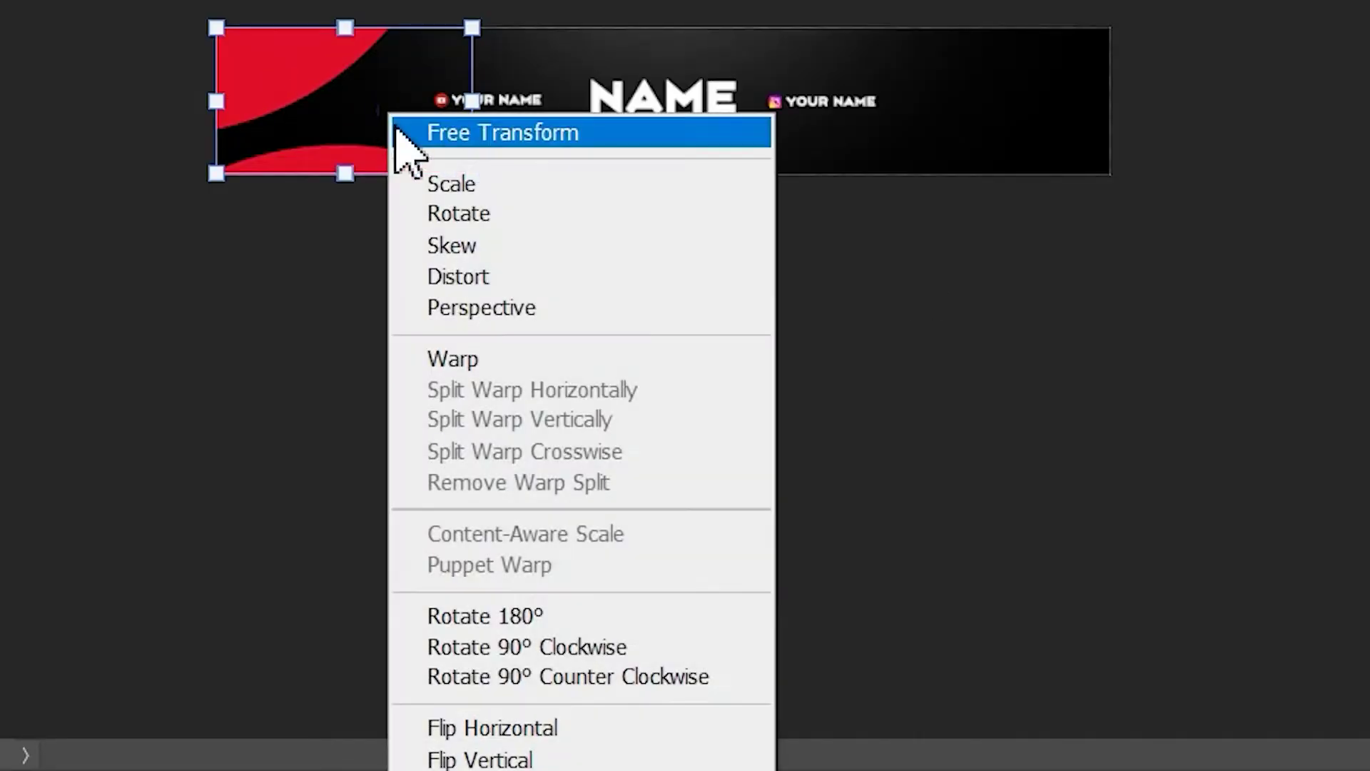
pyautogui.click(493, 615)
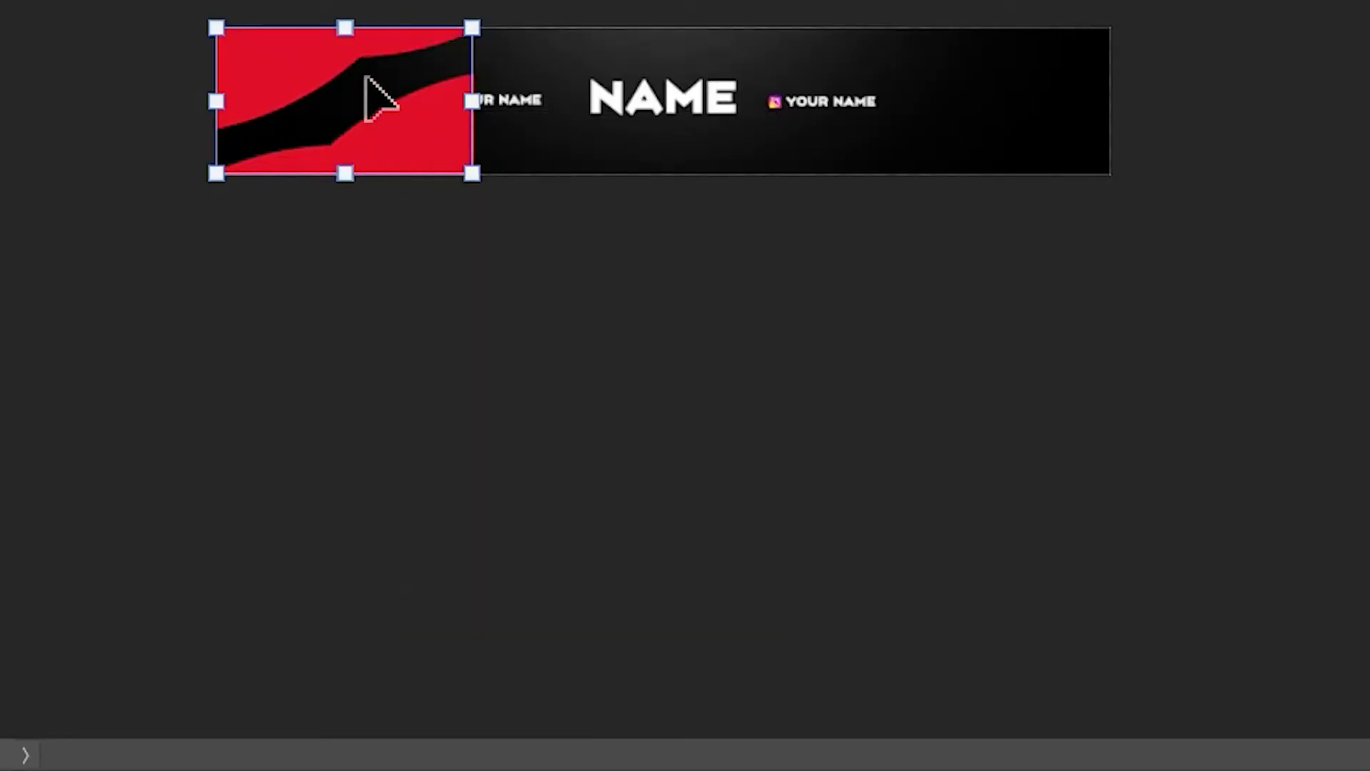
# Move the rotated shape copy horizontally to the banner's right end and apply the transform.
pyautogui.rightClick(380, 105)
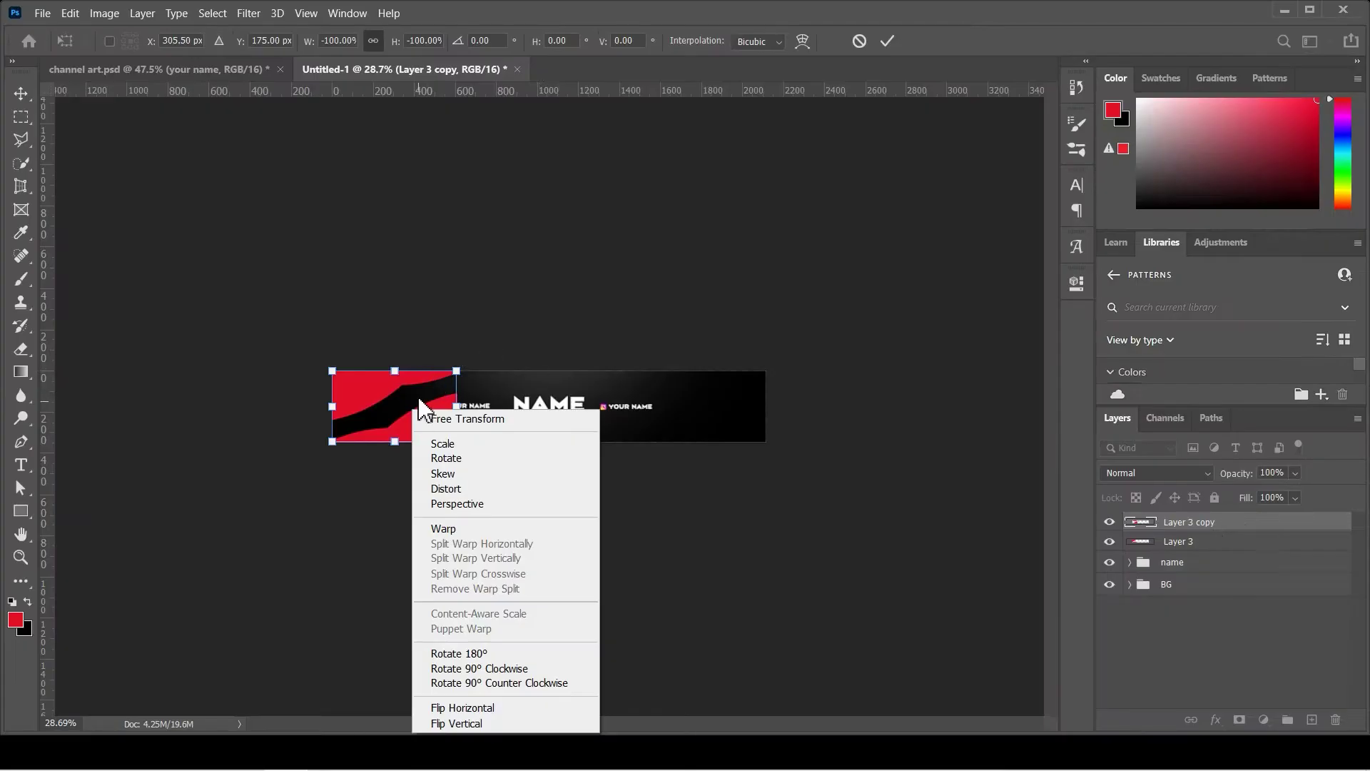
pyautogui.click(419, 399)
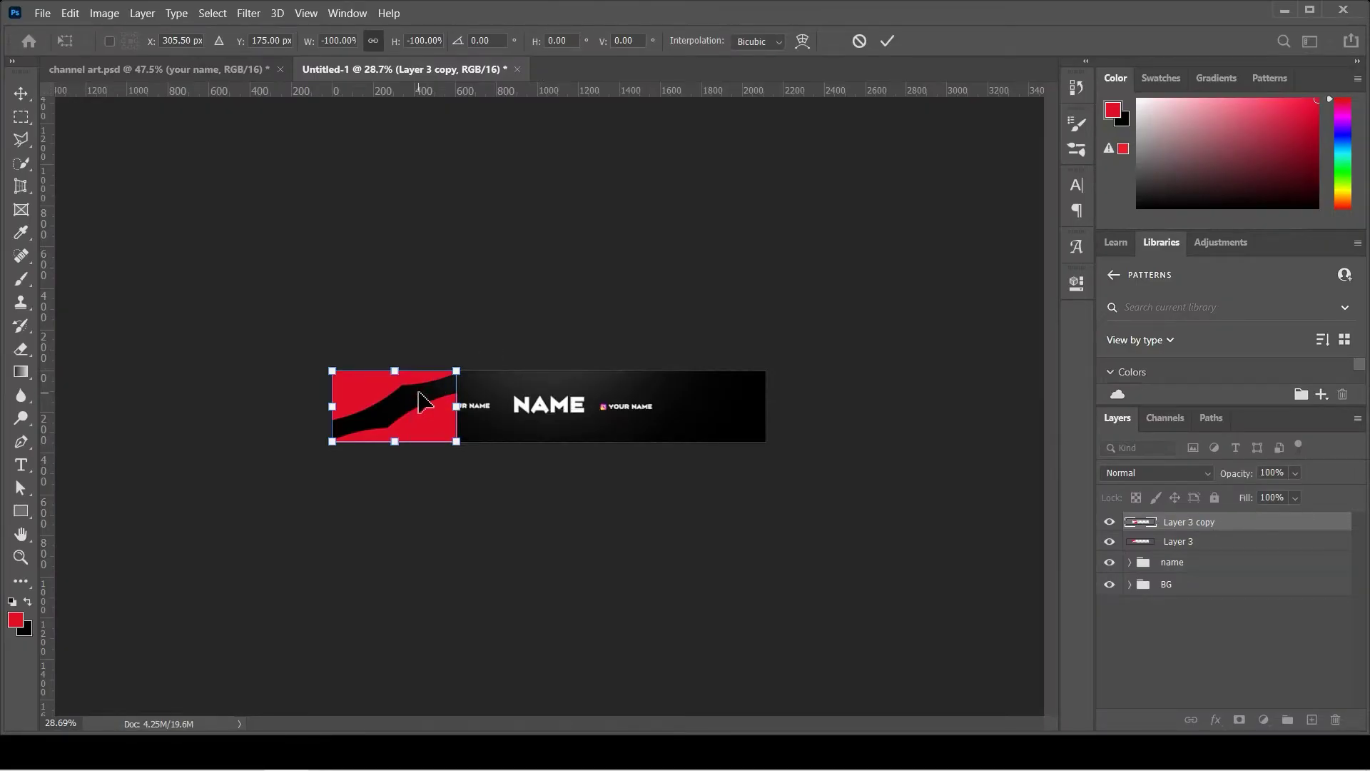
pyautogui.moveTo(427, 401); pyautogui.dragTo(738, 410)
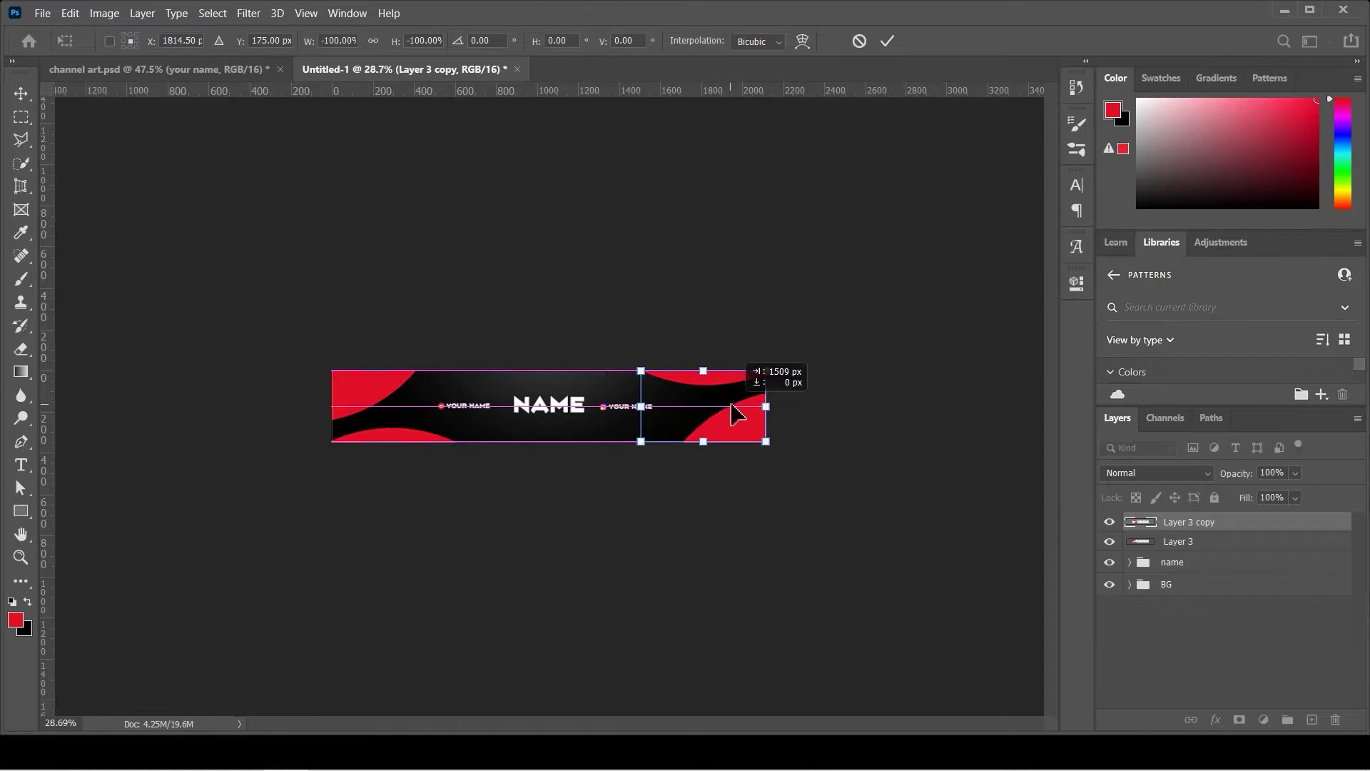
pyautogui.press('Return')
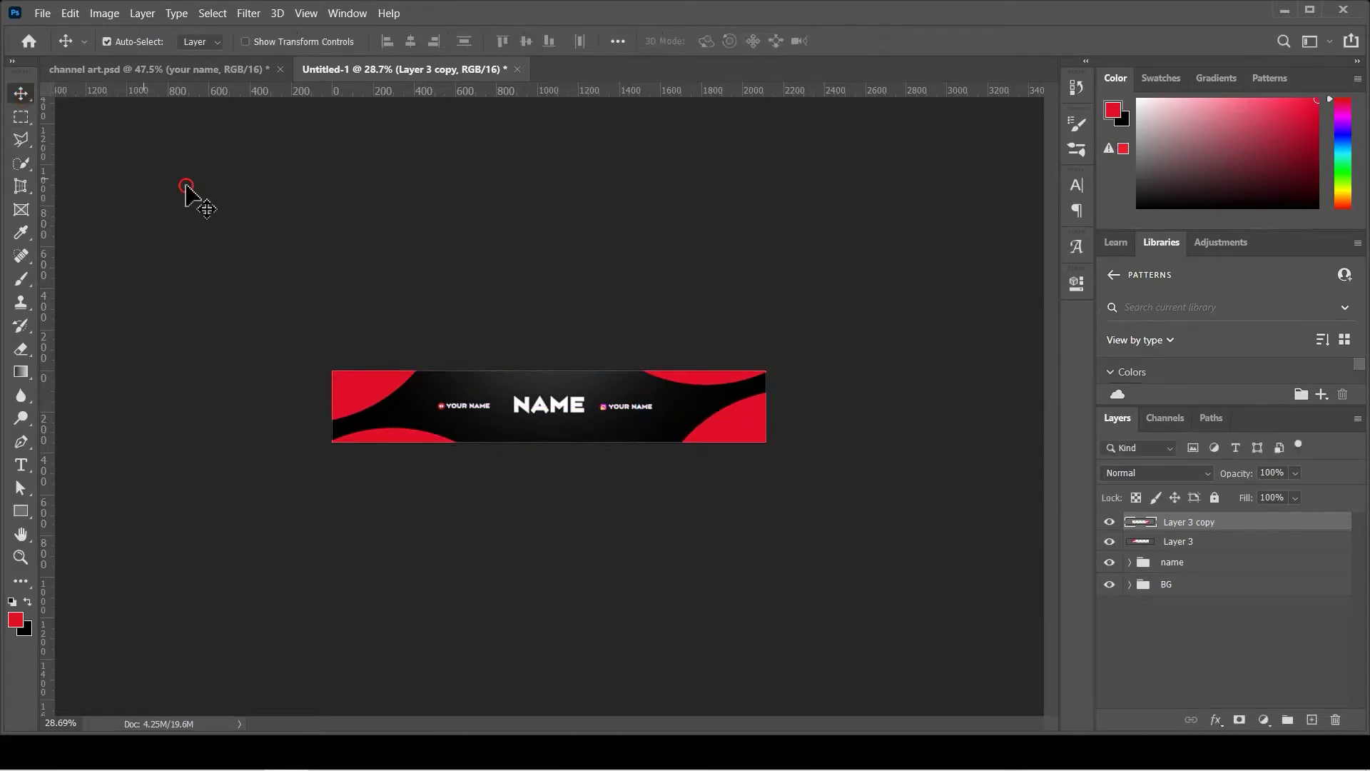
pyautogui.click(187, 188)
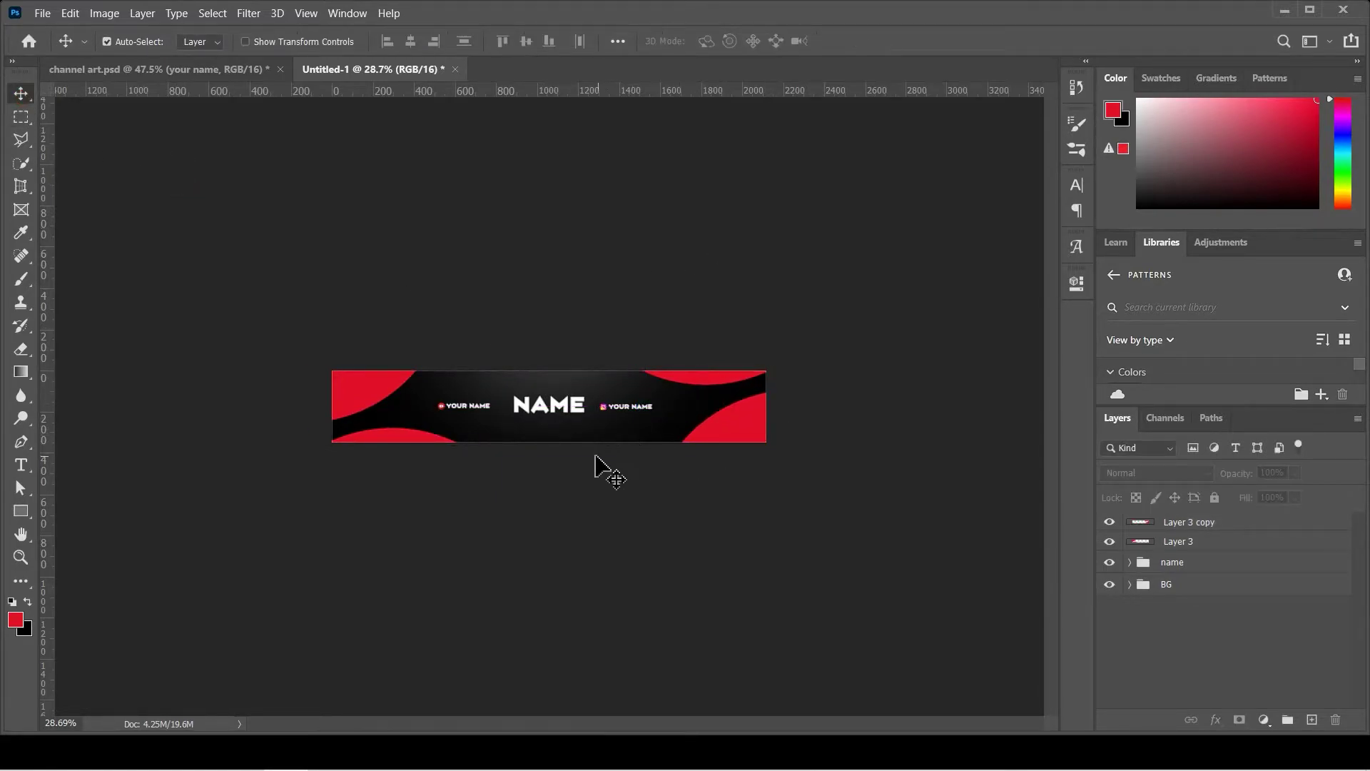
# Merge Layer 3 and Layer 3 copy into a single layer and deselect it.
pyautogui.scroll(3, 596, 465)
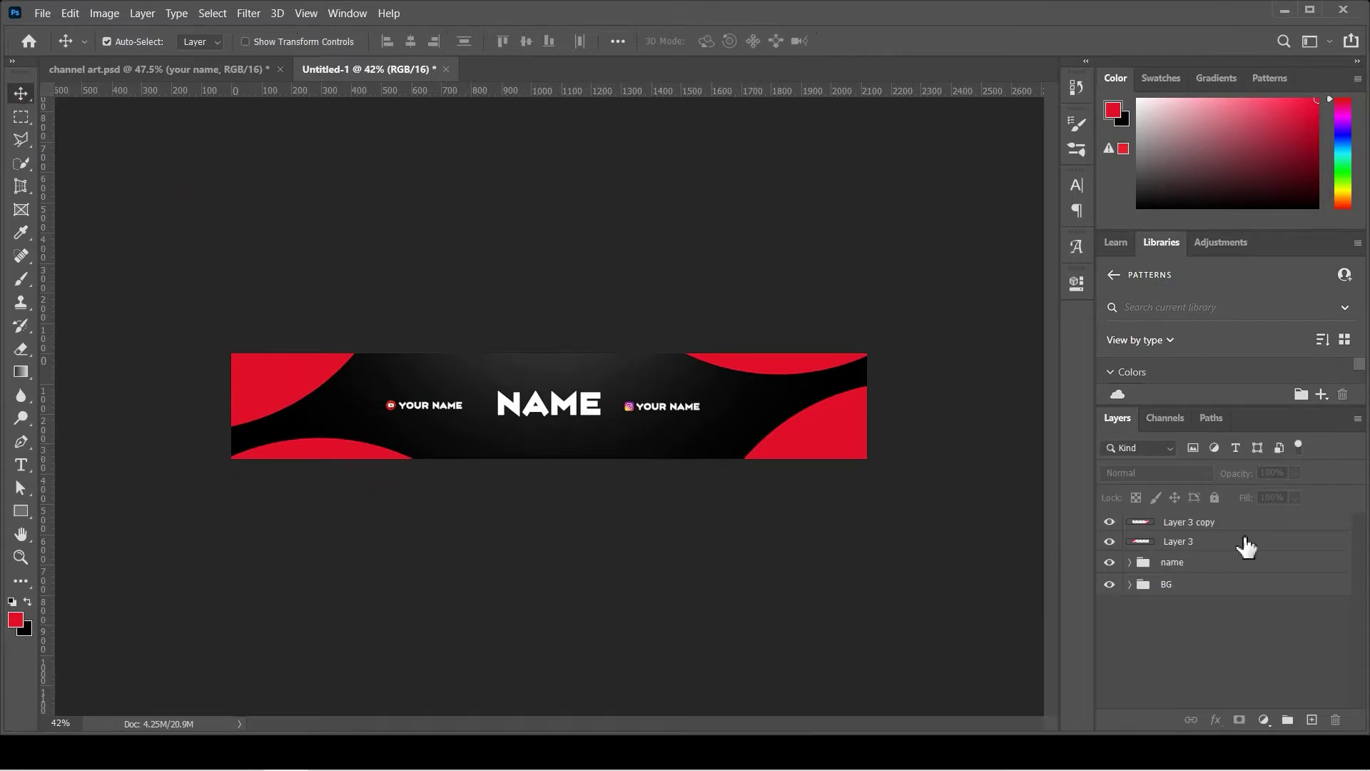
pyautogui.click(1228, 545)
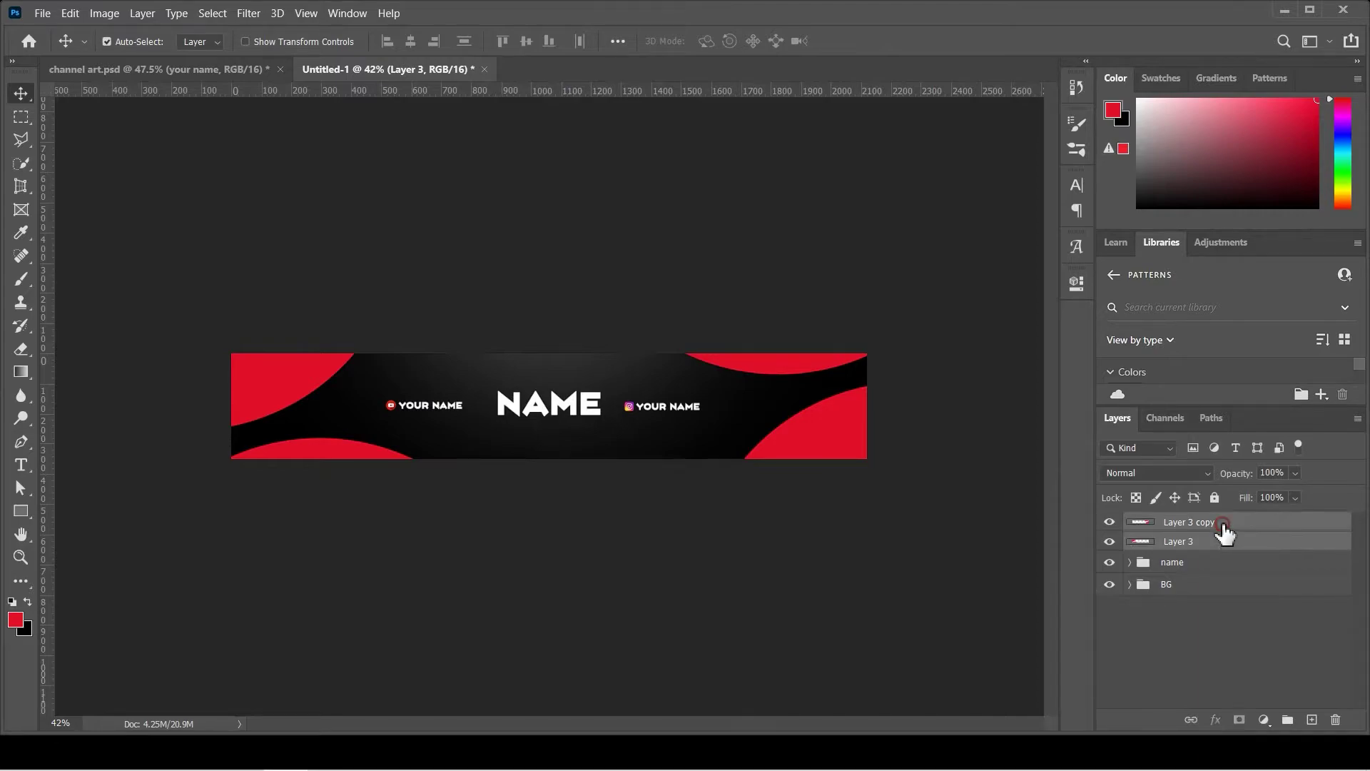
pyautogui.keyDown('shift'); pyautogui.click(1220, 526); pyautogui.keyUp('shift')
pyautogui.hotkey('ctrl', 'e')
pyautogui.click(1184, 637)
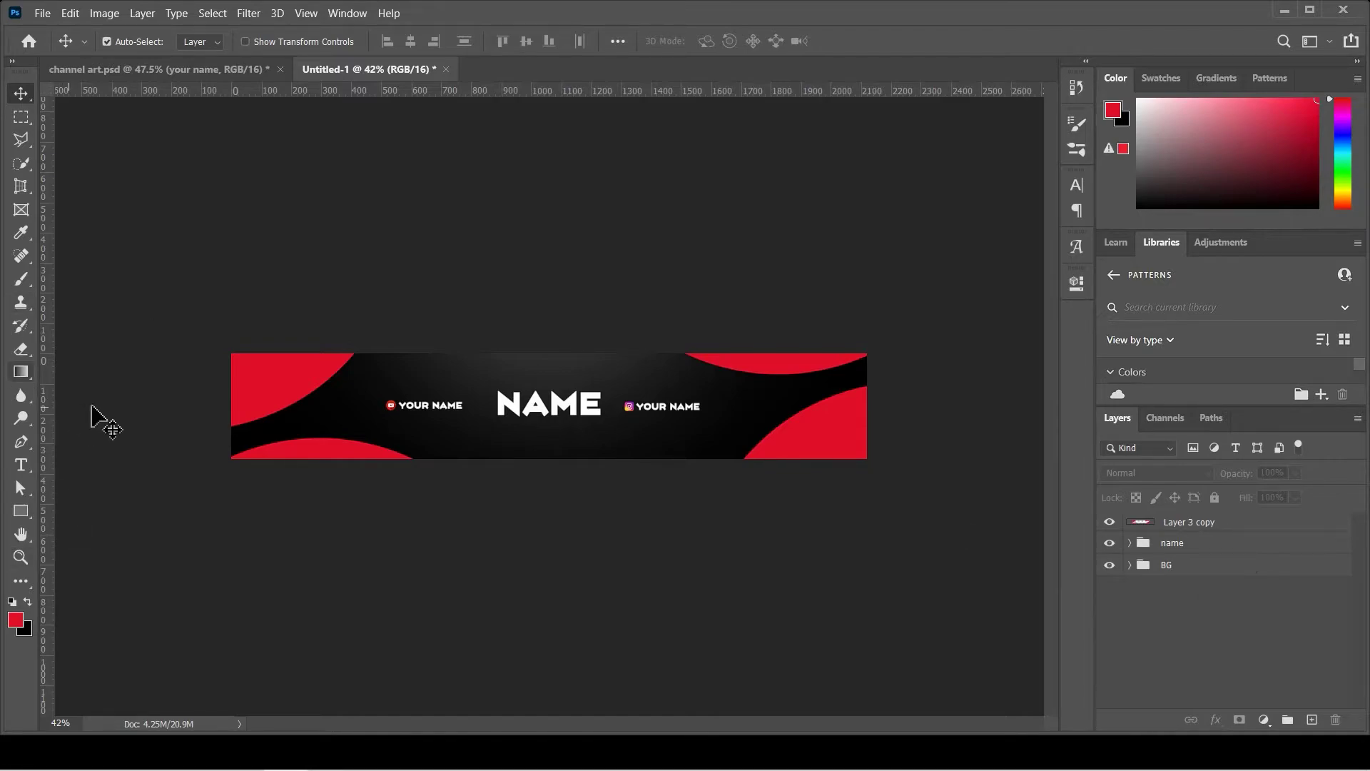
# Switch to the Brush tool on the merged shape layer and reduce the brush size to 123 px.
pyautogui.press('b')
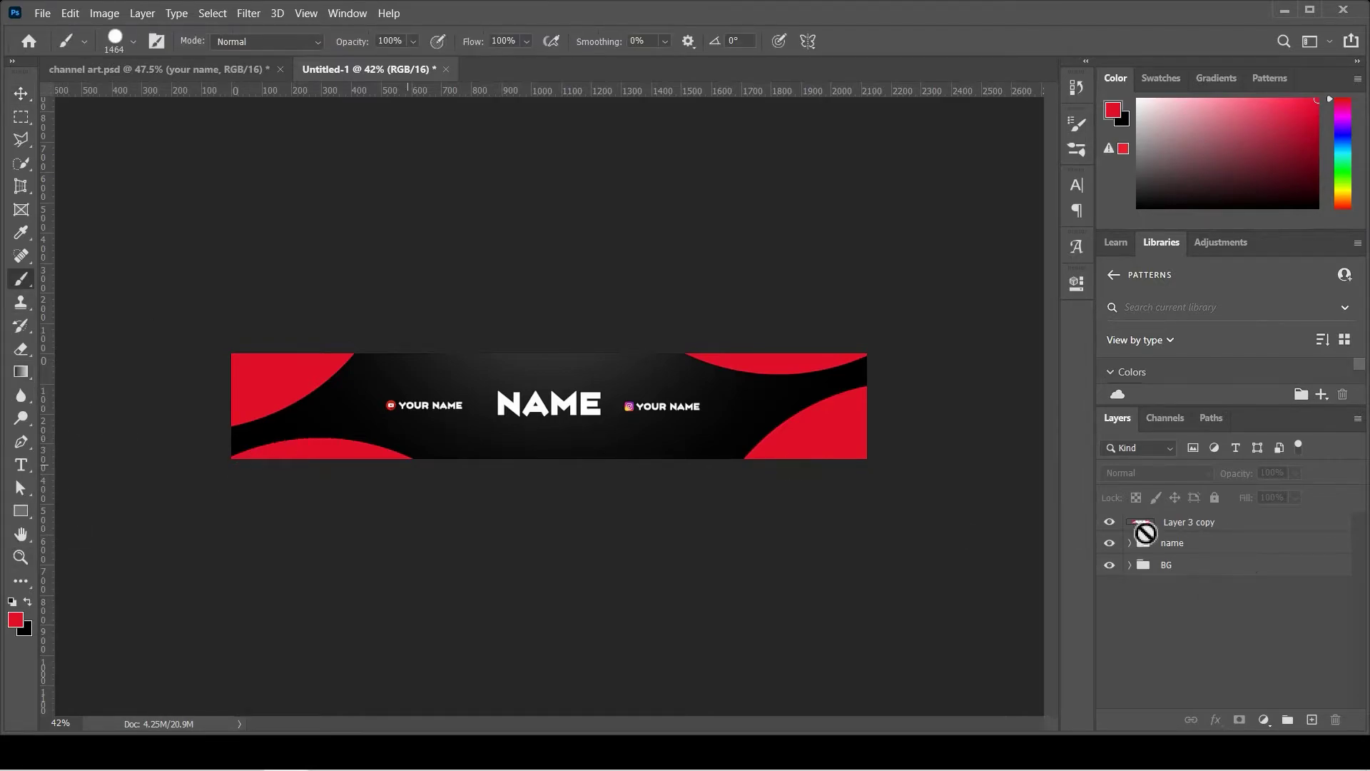
pyautogui.click(1249, 527)
pyautogui.moveTo(548, 386); pyautogui.dragTo(339, 309)
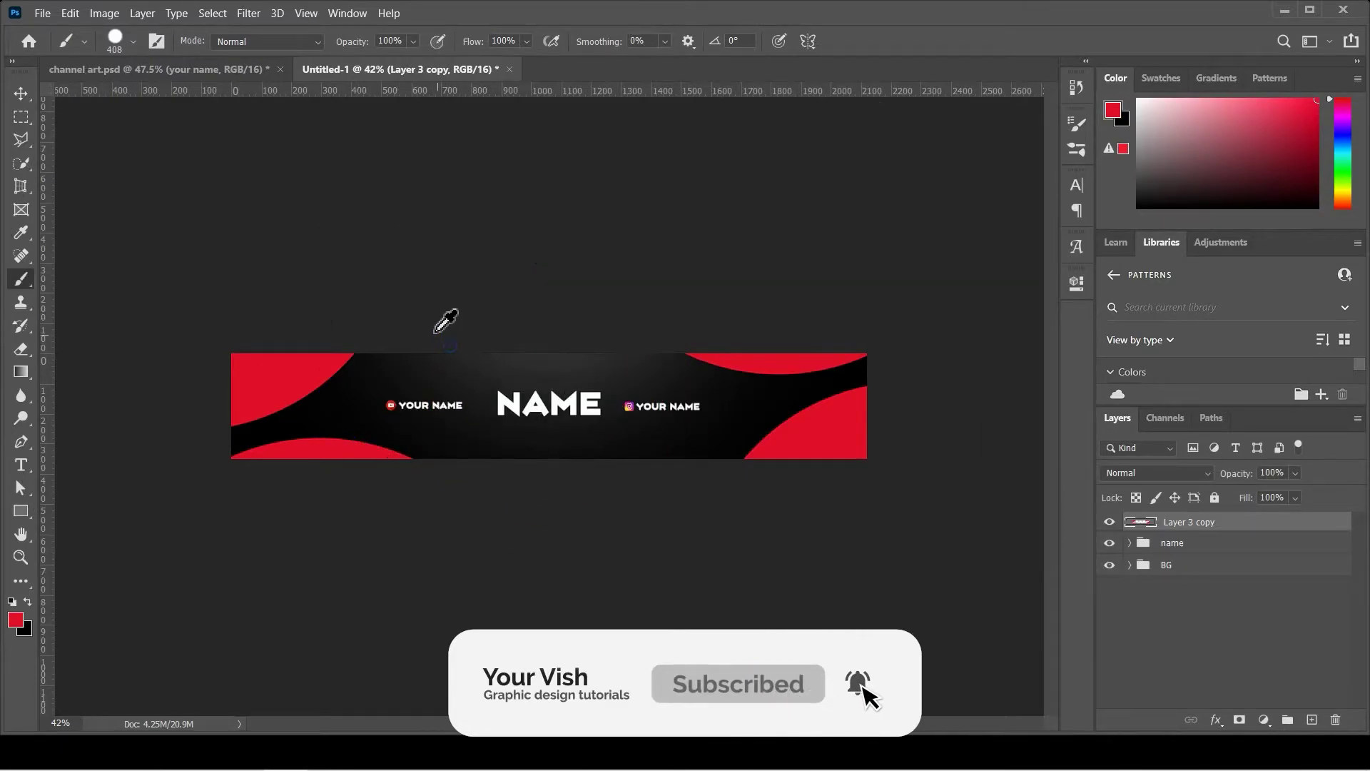
pyautogui.moveTo(429, 376); pyautogui.dragTo(330, 335)
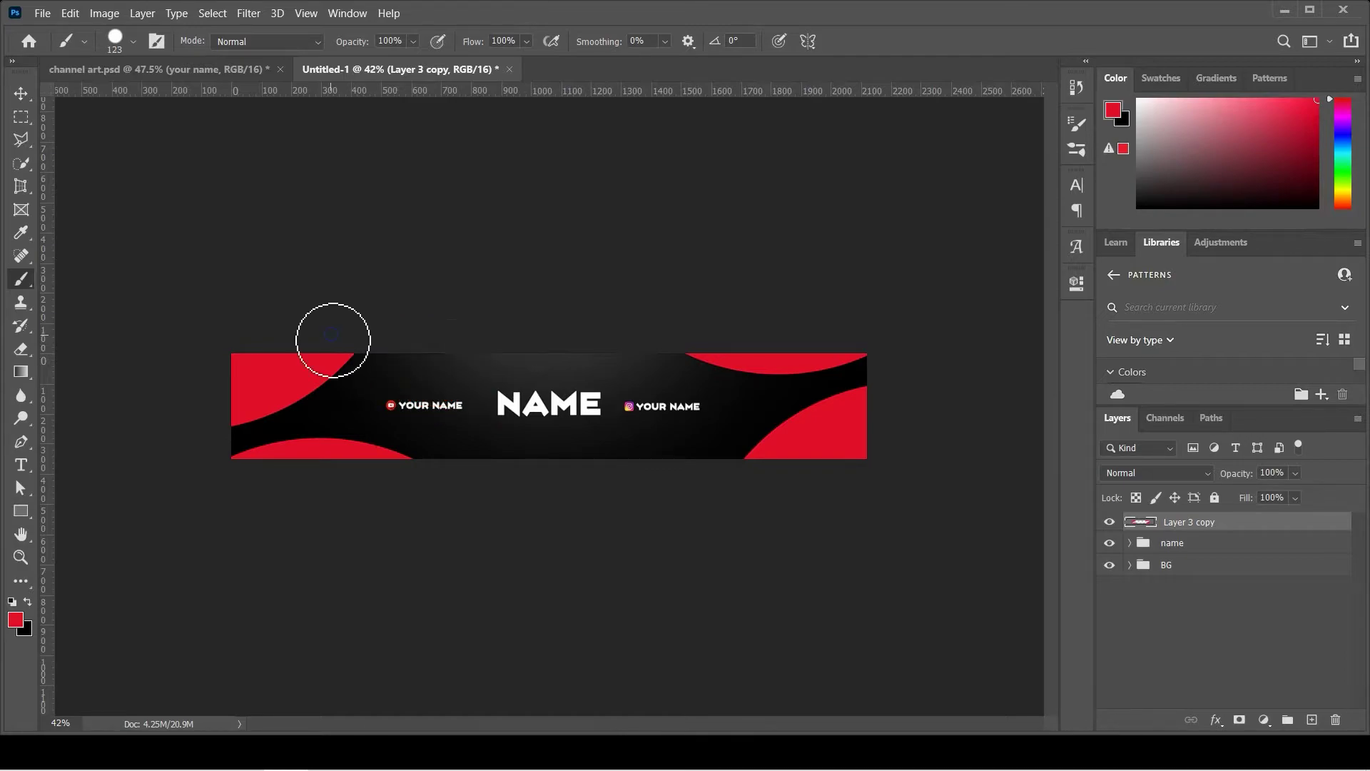
# Check the shape layout of the finished design in channel art.psd and return to the Untitled-1 banner.
pyautogui.click(119, 69)
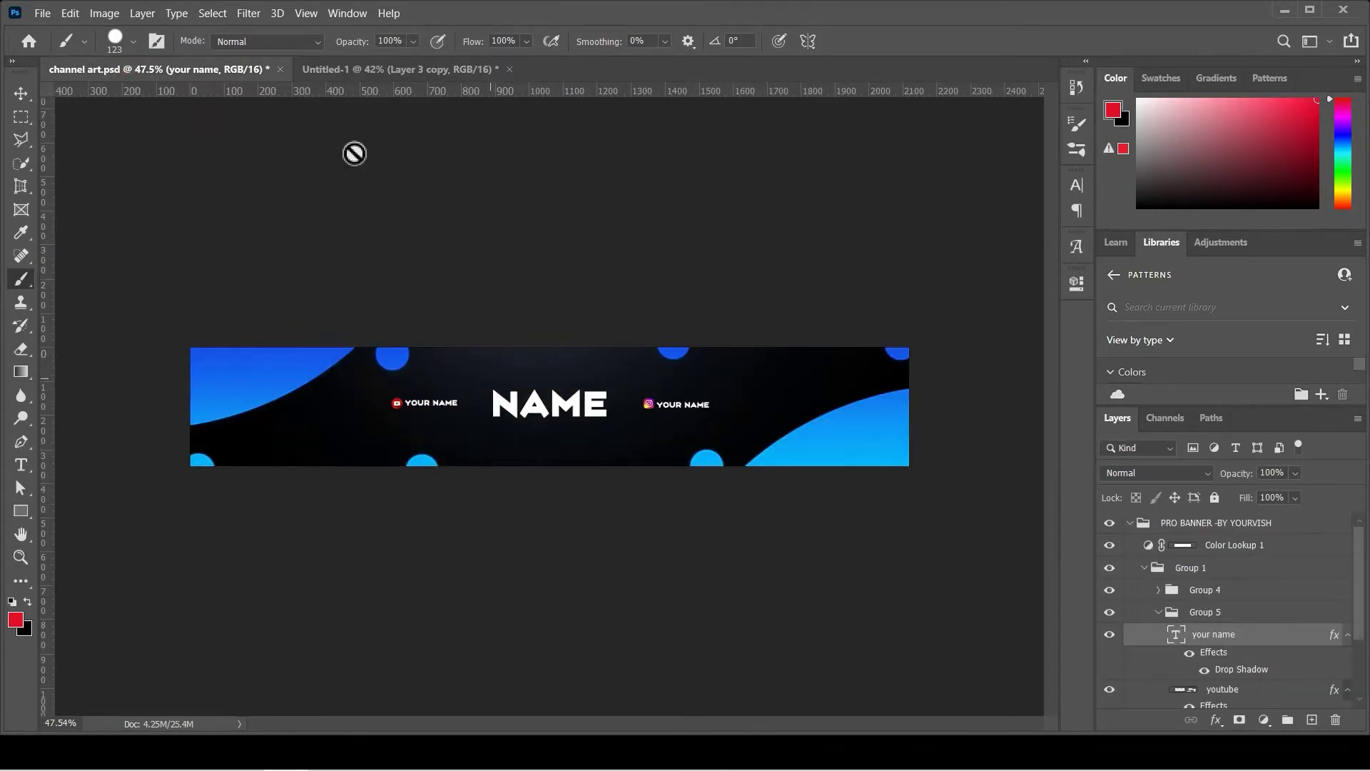
pyautogui.click(330, 70)
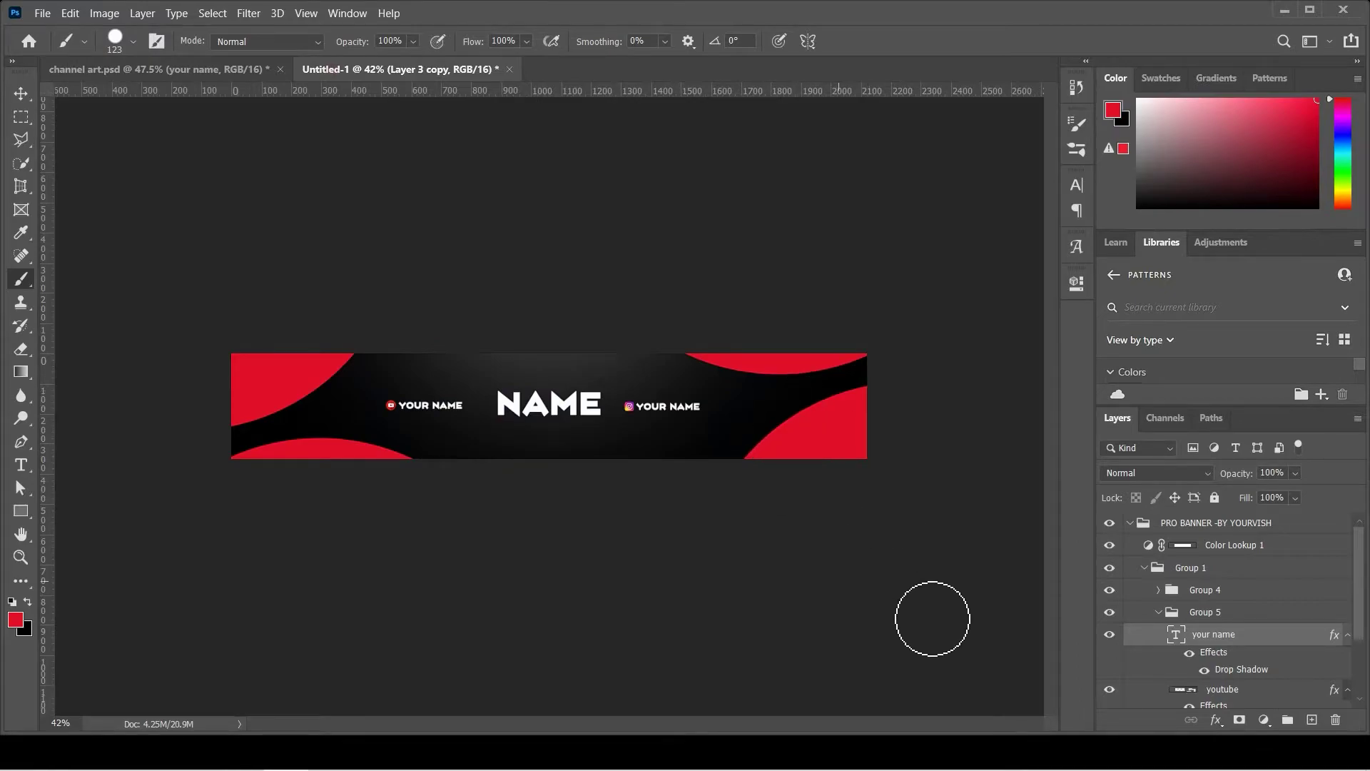
pyautogui.click(17, 91)
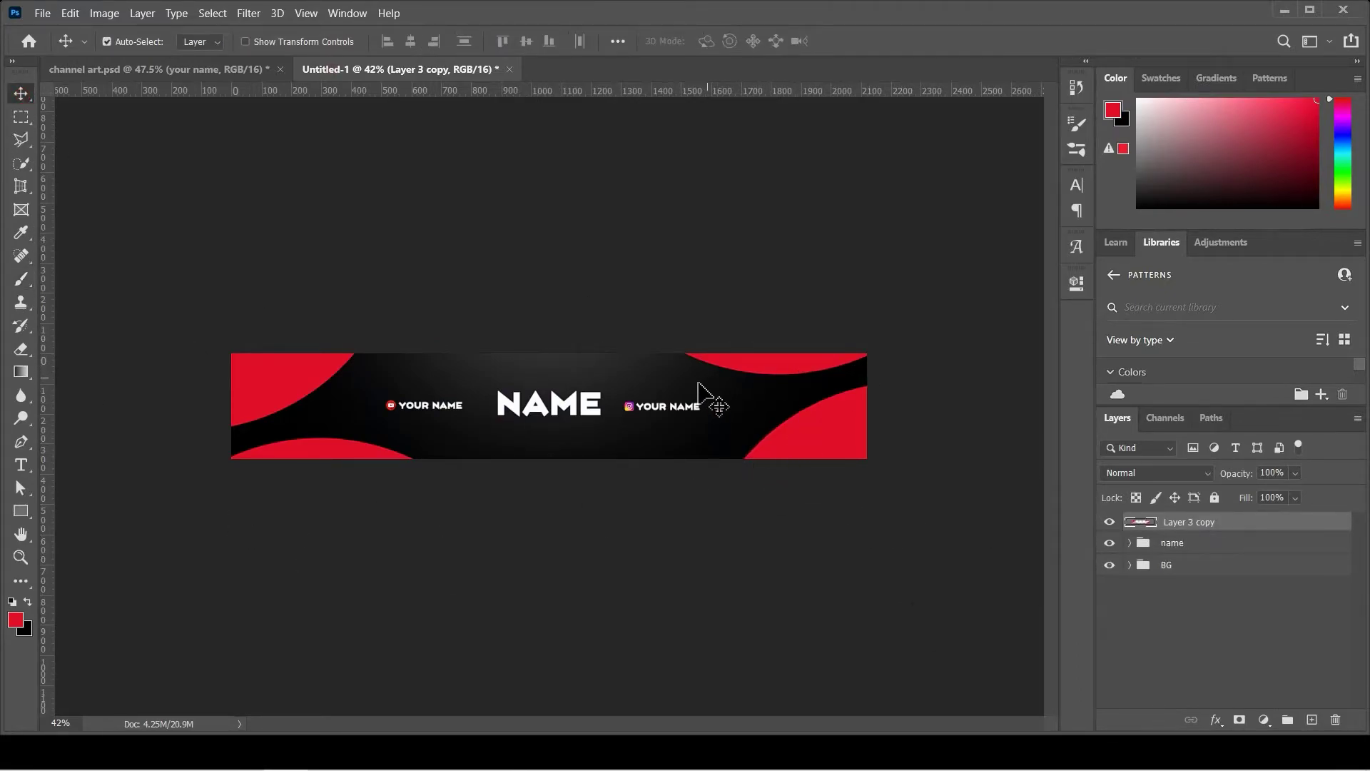
# Outline the red curve at the banner's lower-left edge with the Polygonal Lasso and delete it.
pyautogui.click(31, 145)
pyautogui.click(192, 459)
pyautogui.click(348, 418)
pyautogui.click(416, 459)
pyautogui.click(499, 525)
pyautogui.click(190, 460)
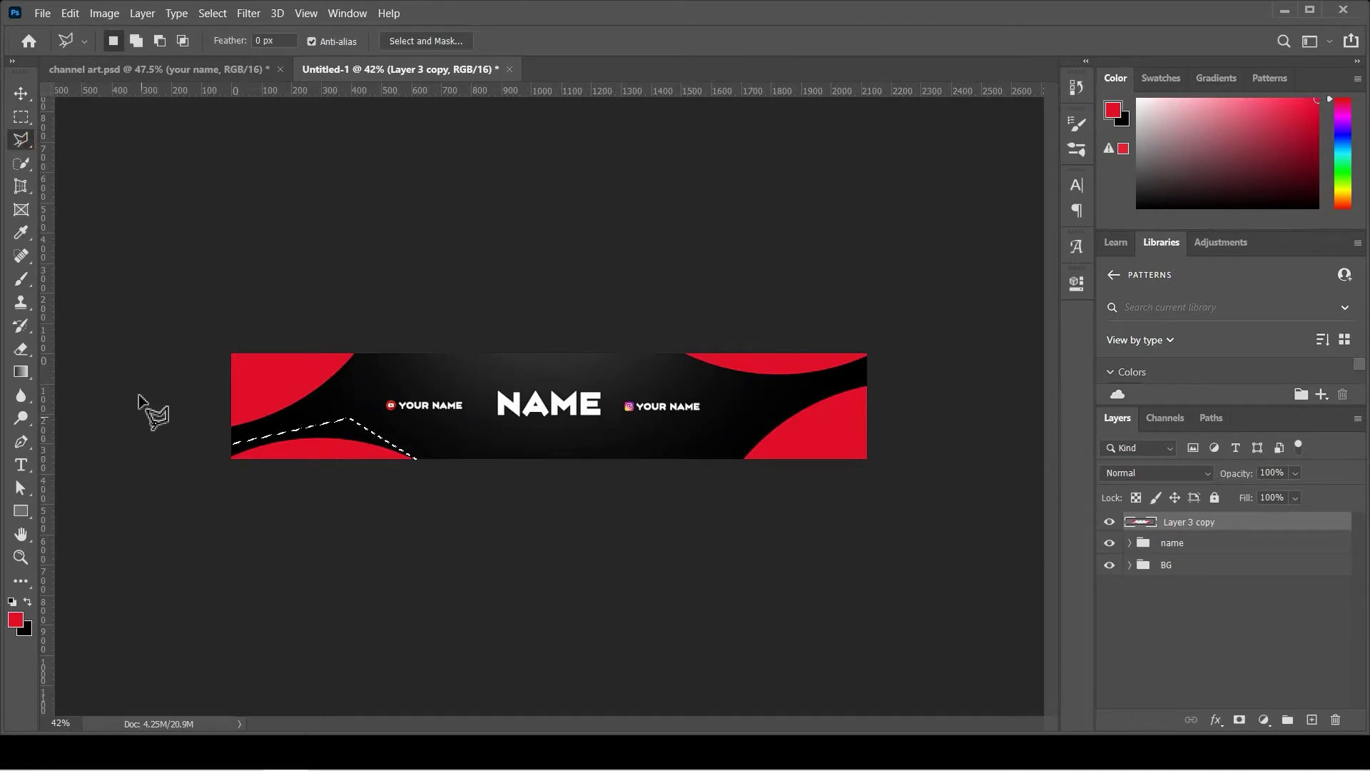
pyautogui.press('Delete')
# Outline the red curve at the banner's upper-right edge with the Polygonal Lasso and delete it.
pyautogui.click(629, 322)
pyautogui.click(703, 377)
pyautogui.click(846, 387)
pyautogui.click(897, 350)
pyautogui.click(742, 325)
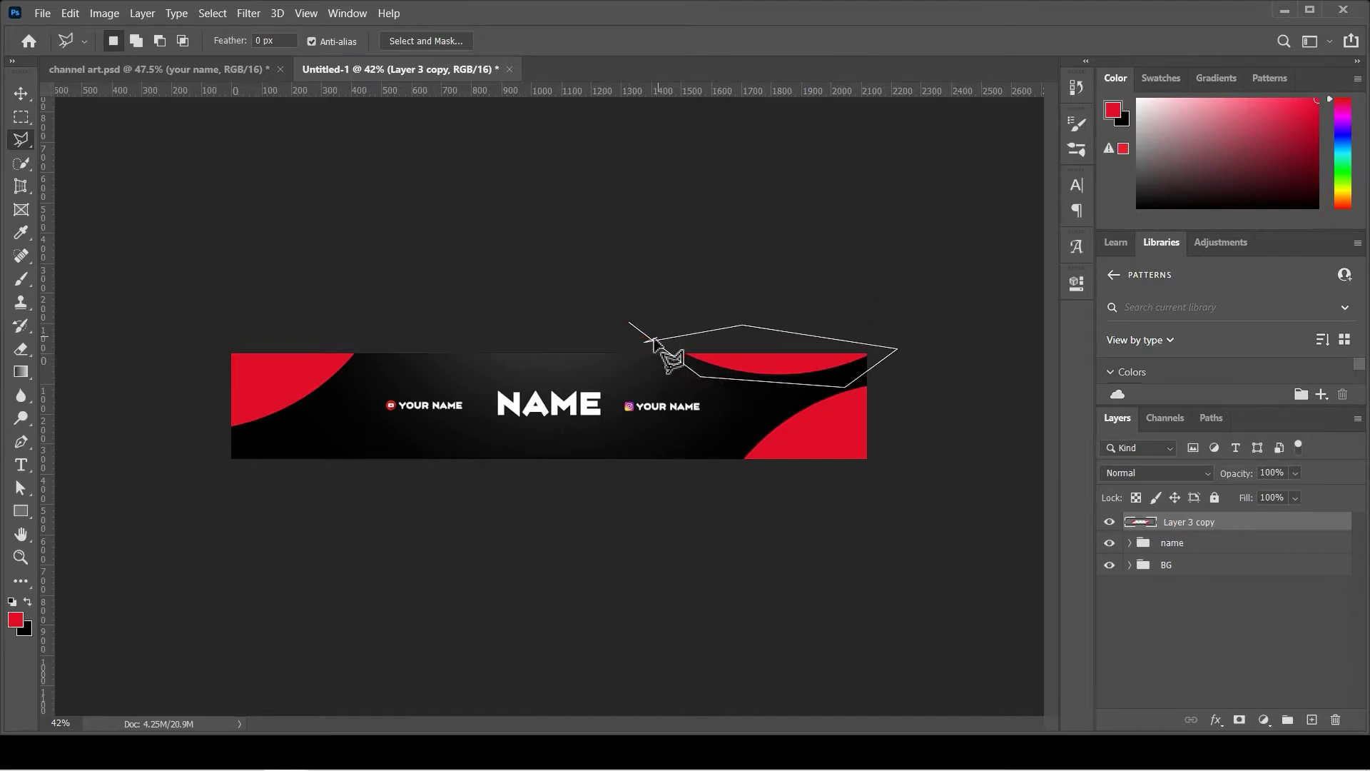
pyautogui.click(630, 323)
pyautogui.press('Delete')
pyautogui.click(21, 94)
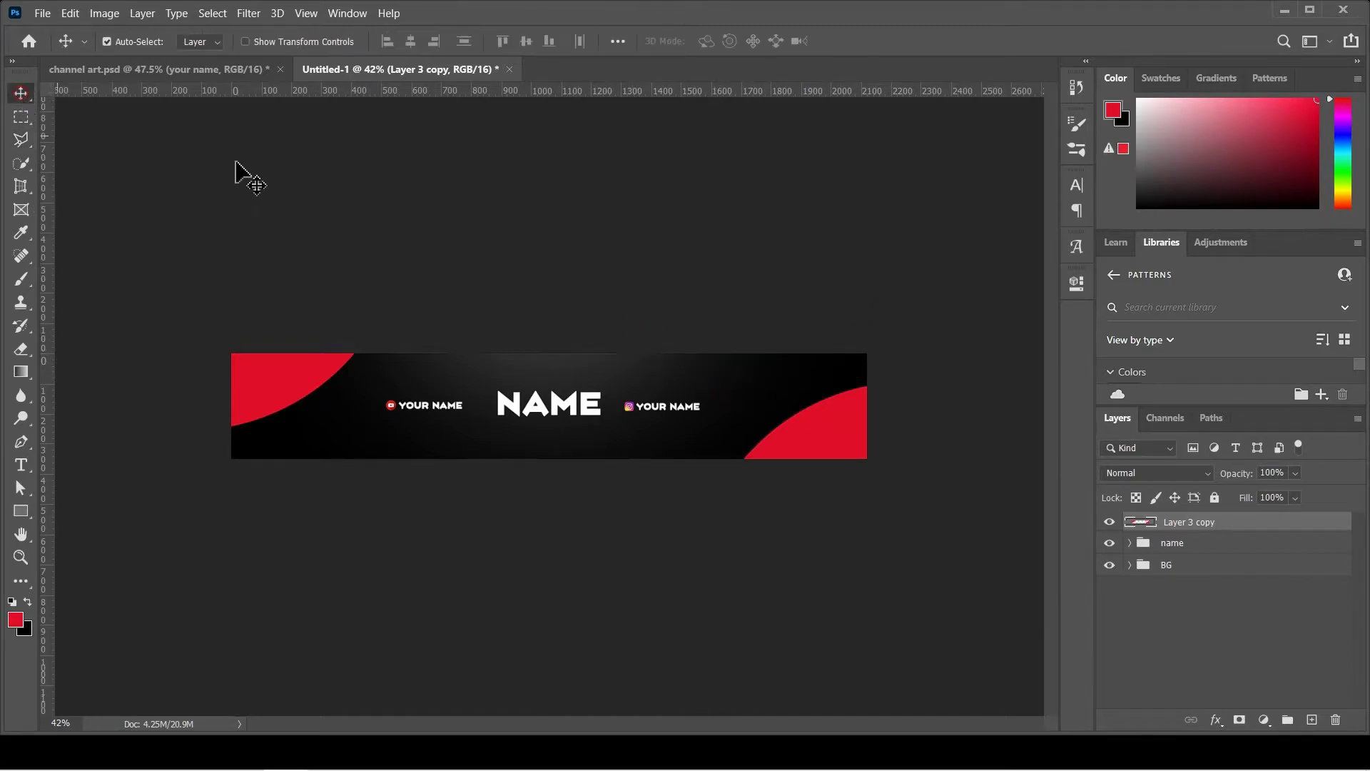
# Paint six 123 px red circles along the banner's upper and lower edges, some partly cut off by the edge.
pyautogui.press('b')
pyautogui.click(387, 352)
pyautogui.click(708, 460)
pyautogui.click(856, 351)
pyautogui.click(239, 455)
pyautogui.click(612, 365)
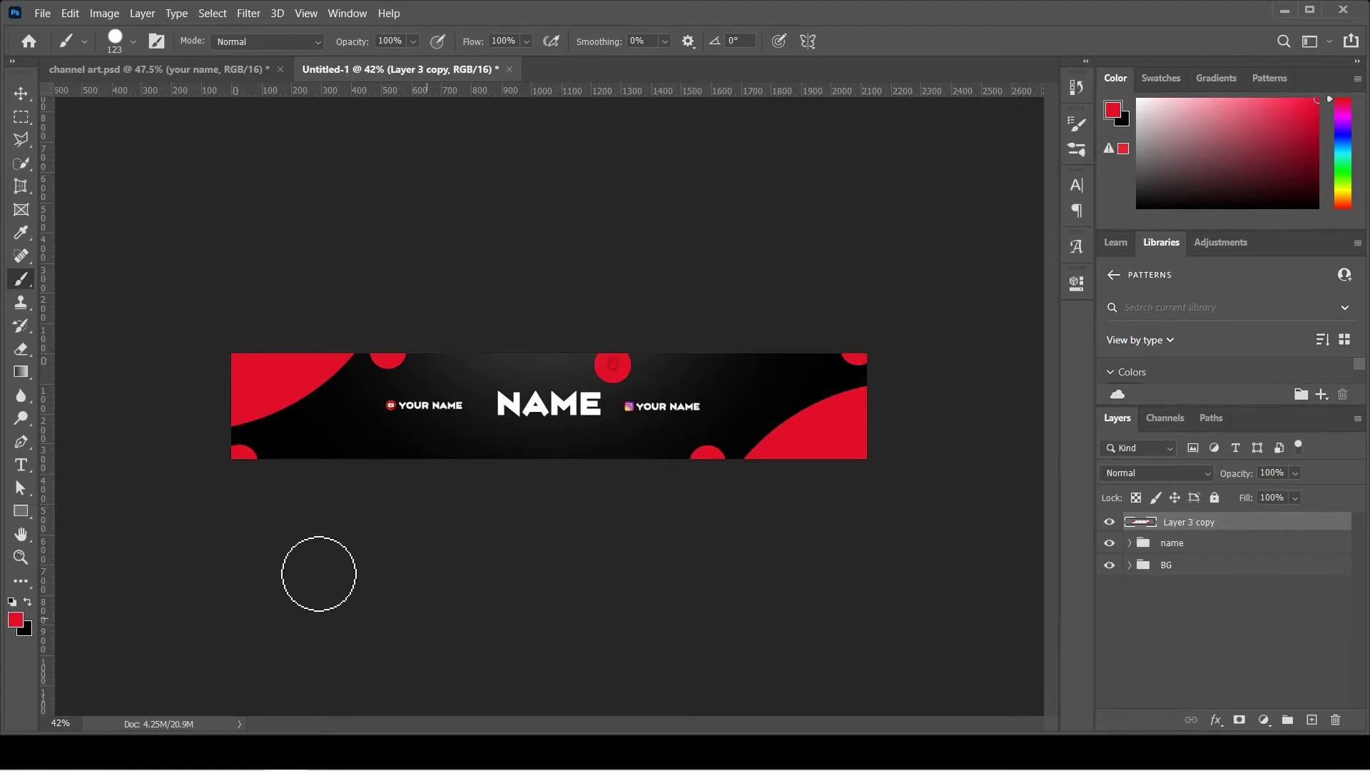
pyautogui.click(461, 451)
# Reduce the brush to 31 px and scatter small red dots around the name labels, undoing misplaced dots.
pyautogui.moveTo(734, 392)
pyautogui.mouseDown()
pyautogui.moveTo(636, 358)
pyautogui.moveTo(699, 387)
pyautogui.moveTo(725, 426)
pyautogui.mouseUp()
pyautogui.click(699, 386)
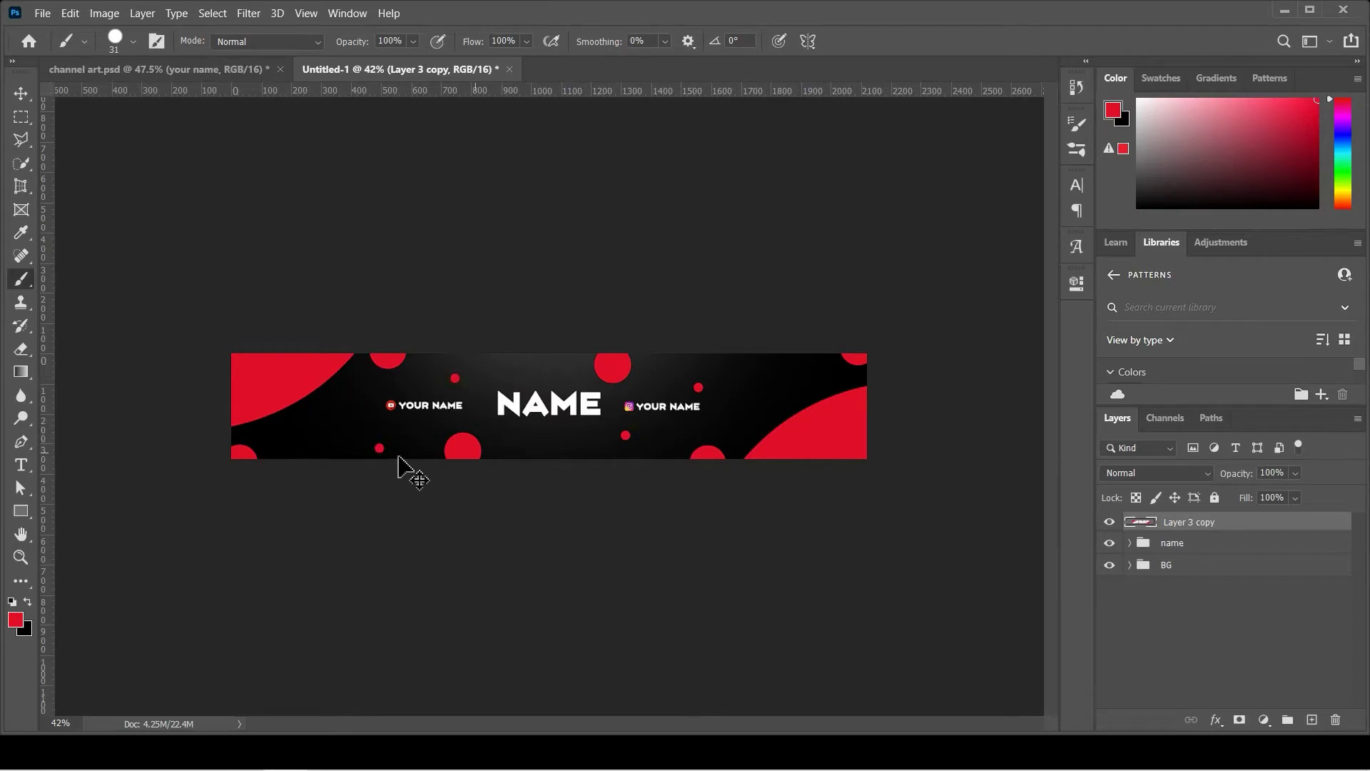
pyautogui.hotkey('ctrl', 'z')
pyautogui.hotkey('ctrl', 'z')
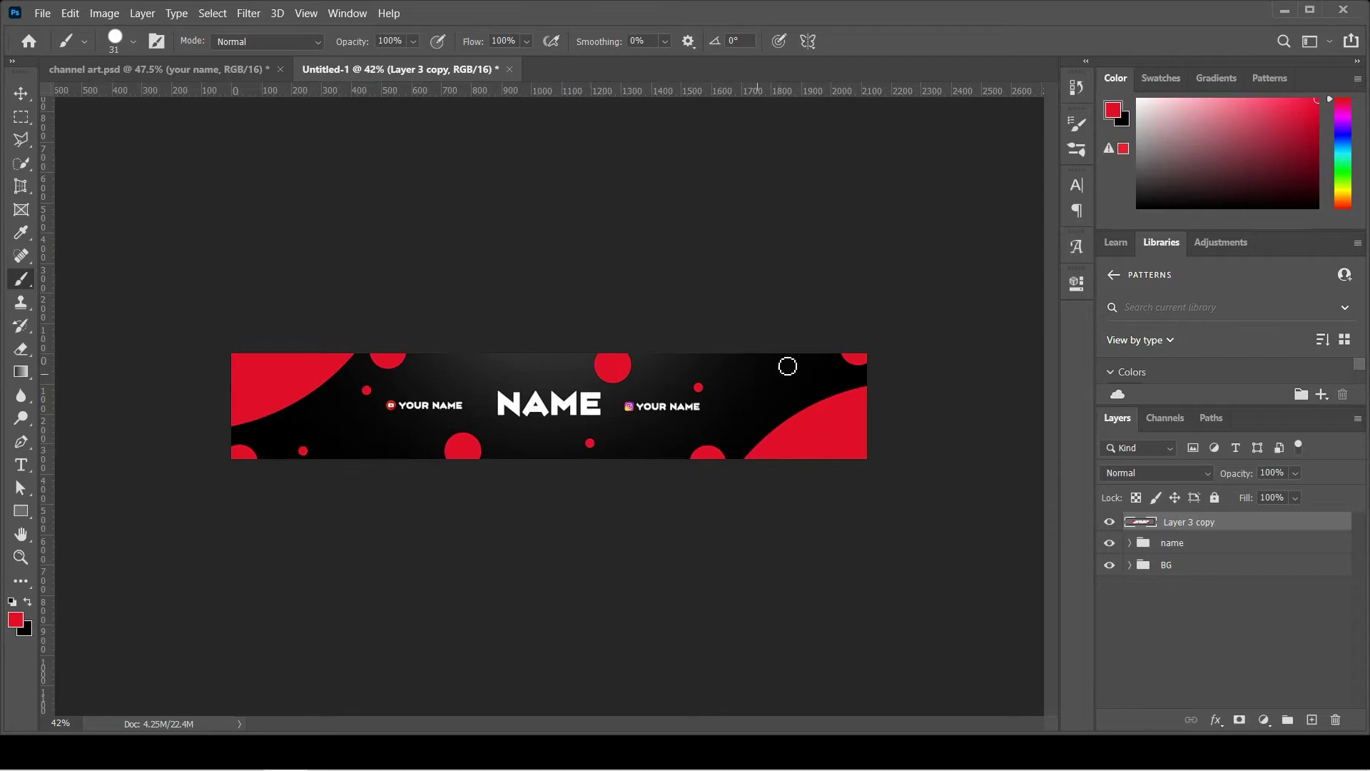
# Enlarge the brush to 69 px and paint one red dot in the banner's upper-right area and one at lower left.
pyautogui.keyDown('alt'); pyautogui.rightClick(752, 403); pyautogui.keyUp('alt')
pyautogui.click(779, 372)
pyautogui.click(363, 444)
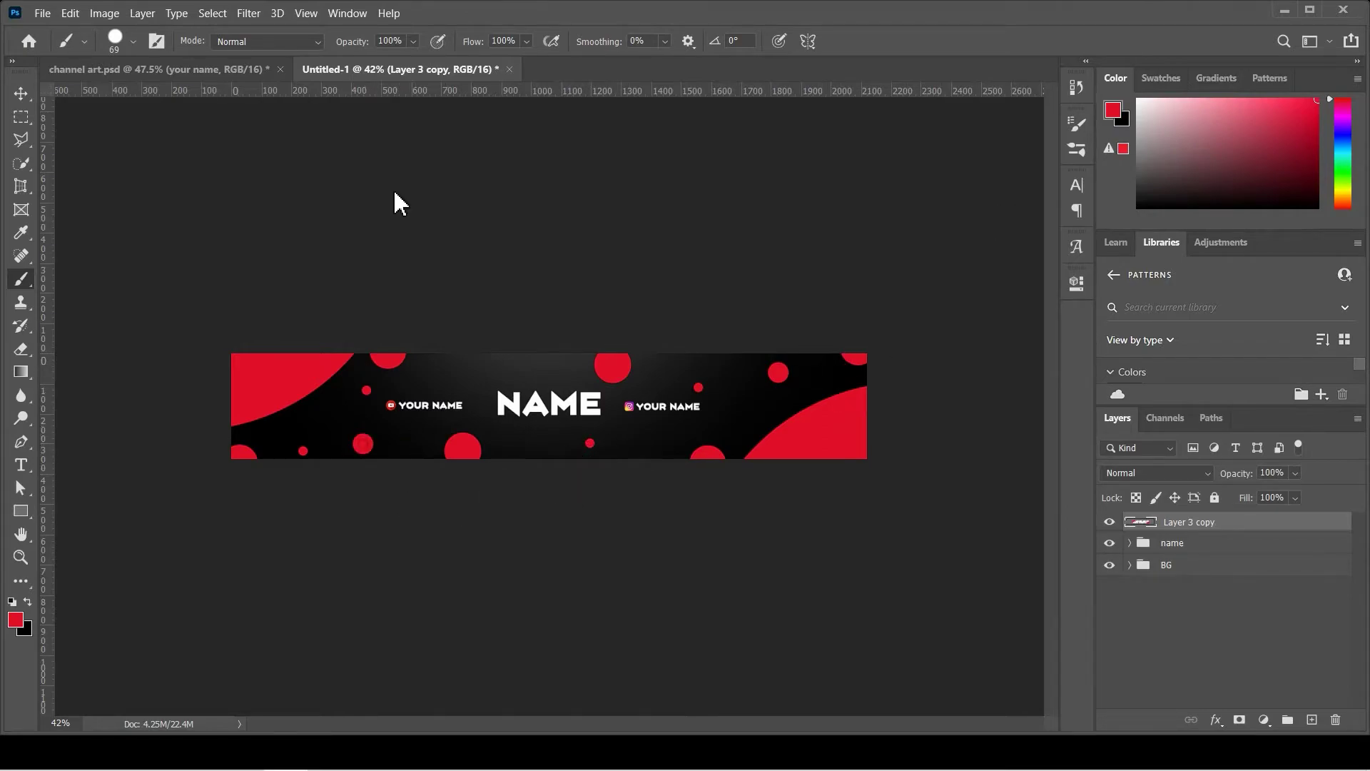
pyautogui.press('v')
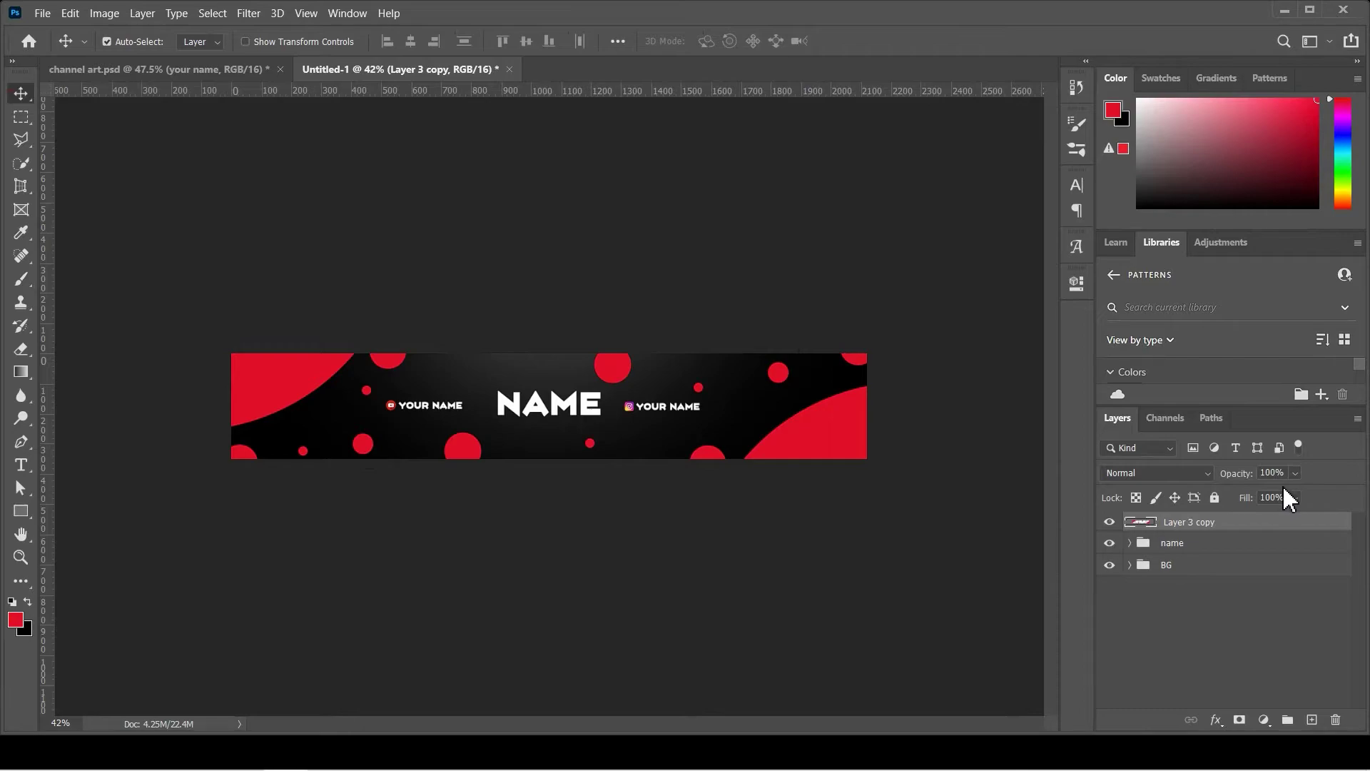
# Add a Drop Shadow effect to the red shape layer and show its settings.
pyautogui.doubleClick(733, 323)
pyautogui.moveTo(640, 170); pyautogui.dragTo(909, 101)
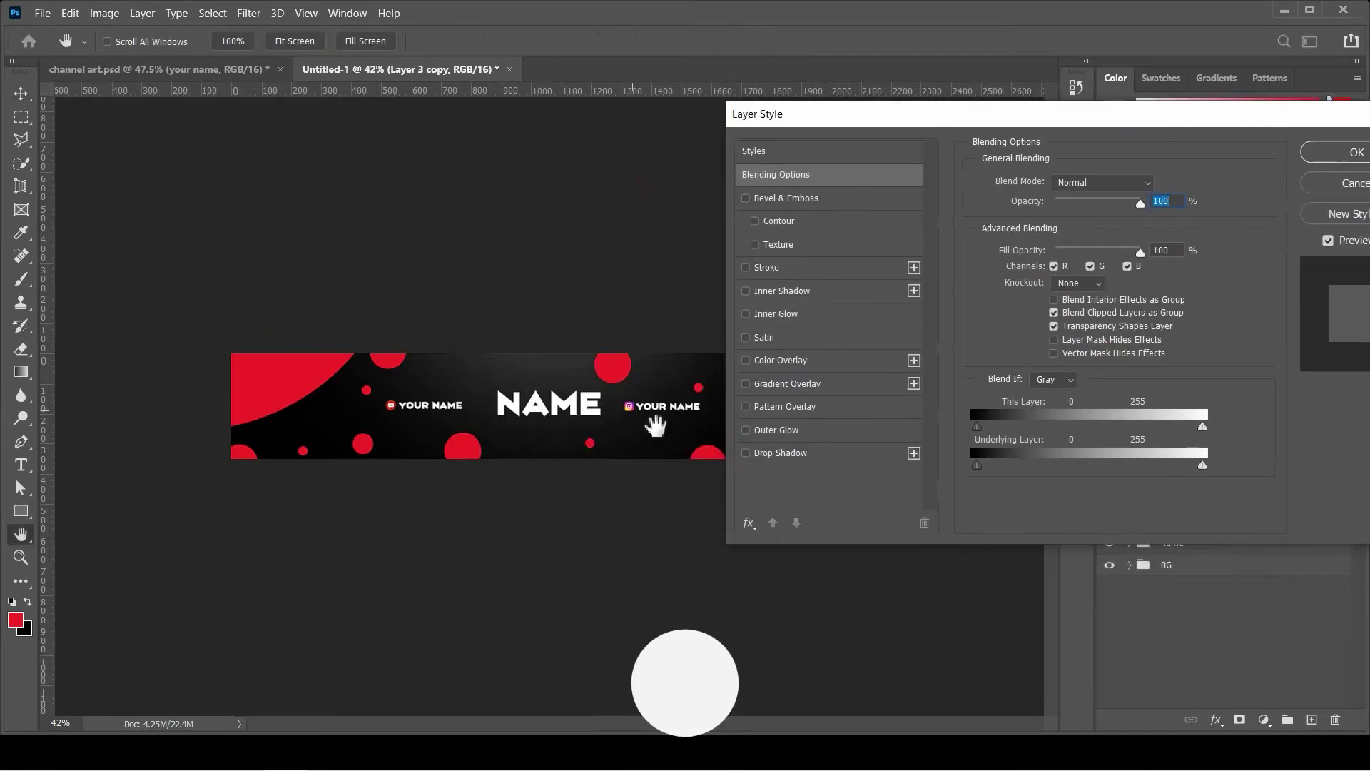
pyautogui.click(746, 453)
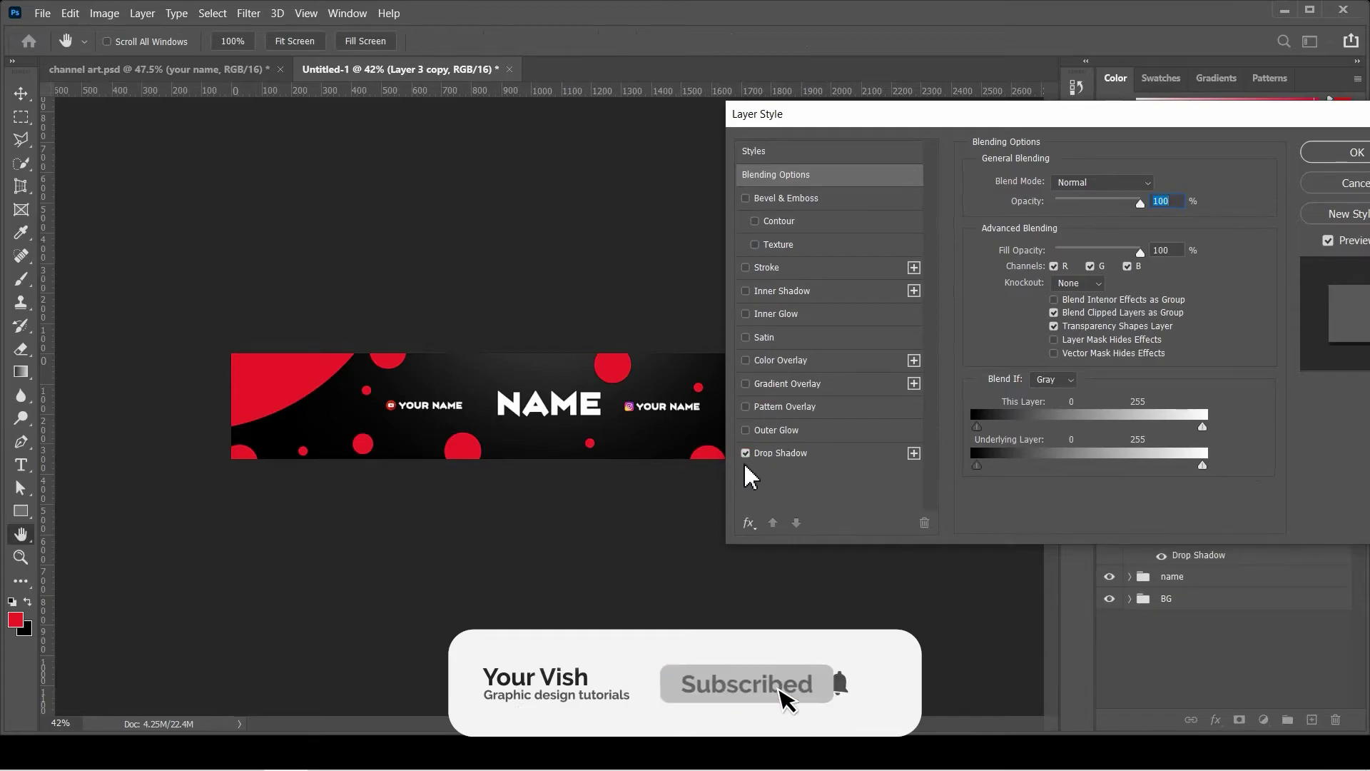
pyautogui.click(801, 454)
# Set the drop shadow to 5 px distance, 2% spread and 4 px size, and apply the layer style.
pyautogui.moveTo(1042, 264); pyautogui.dragTo(1049, 276)
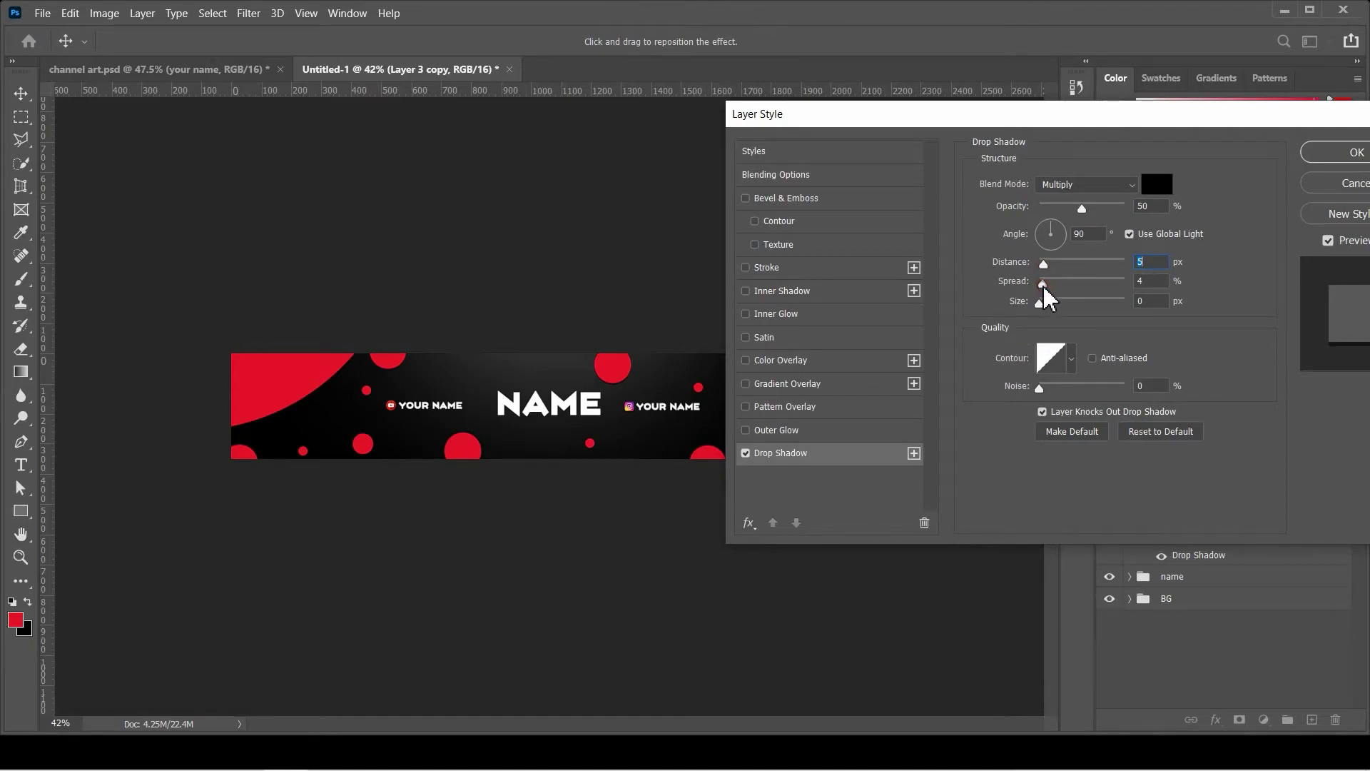
pyautogui.moveTo(1103, 283); pyautogui.dragTo(1055, 299)
pyautogui.moveTo(1051, 116); pyautogui.dragTo(936, 129)
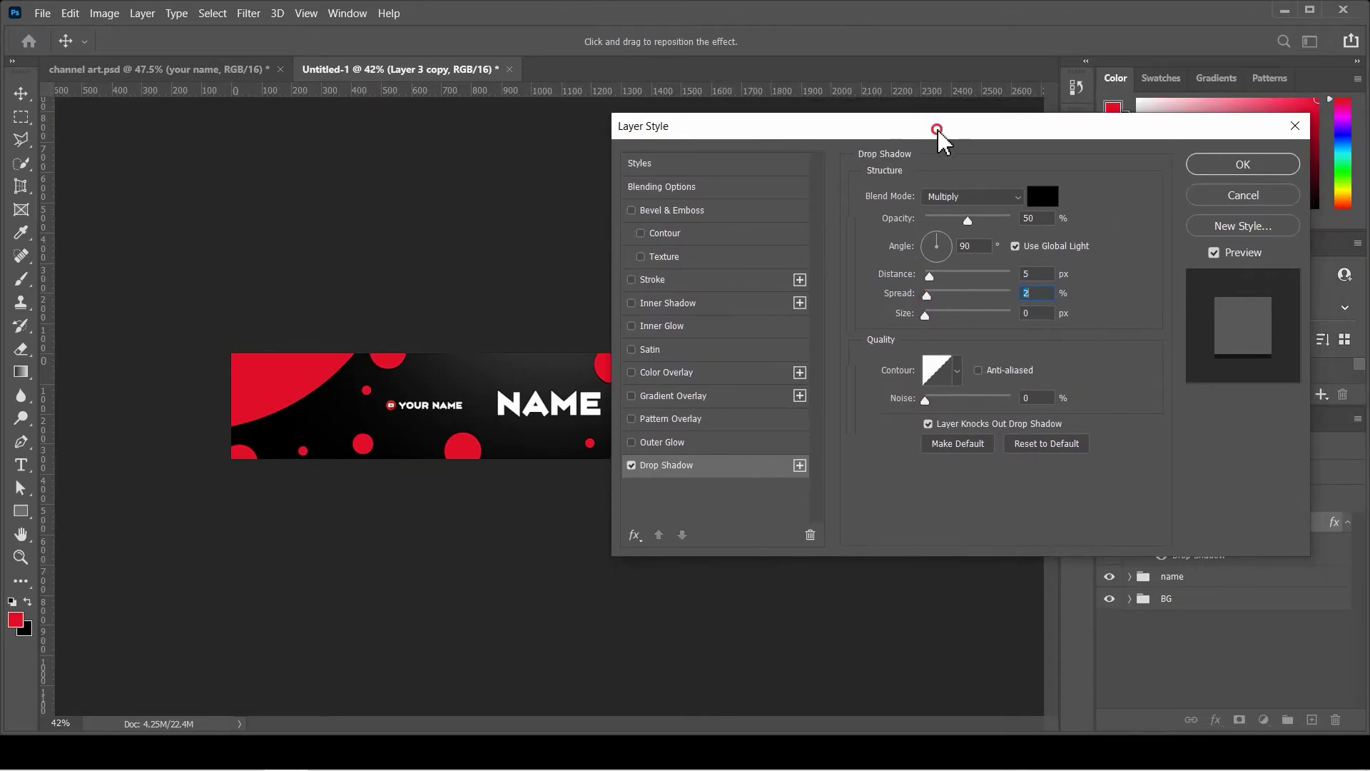
pyautogui.click(929, 314)
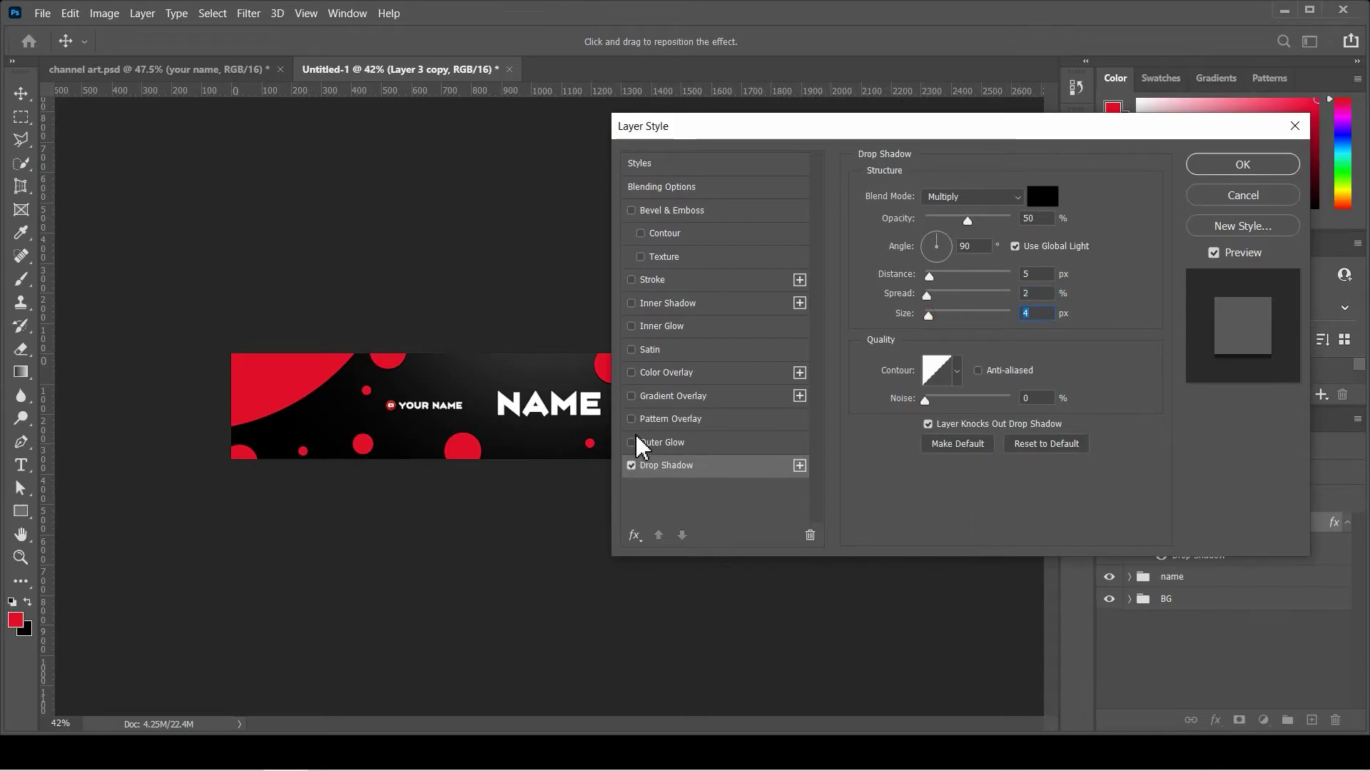
pyautogui.click(1237, 166)
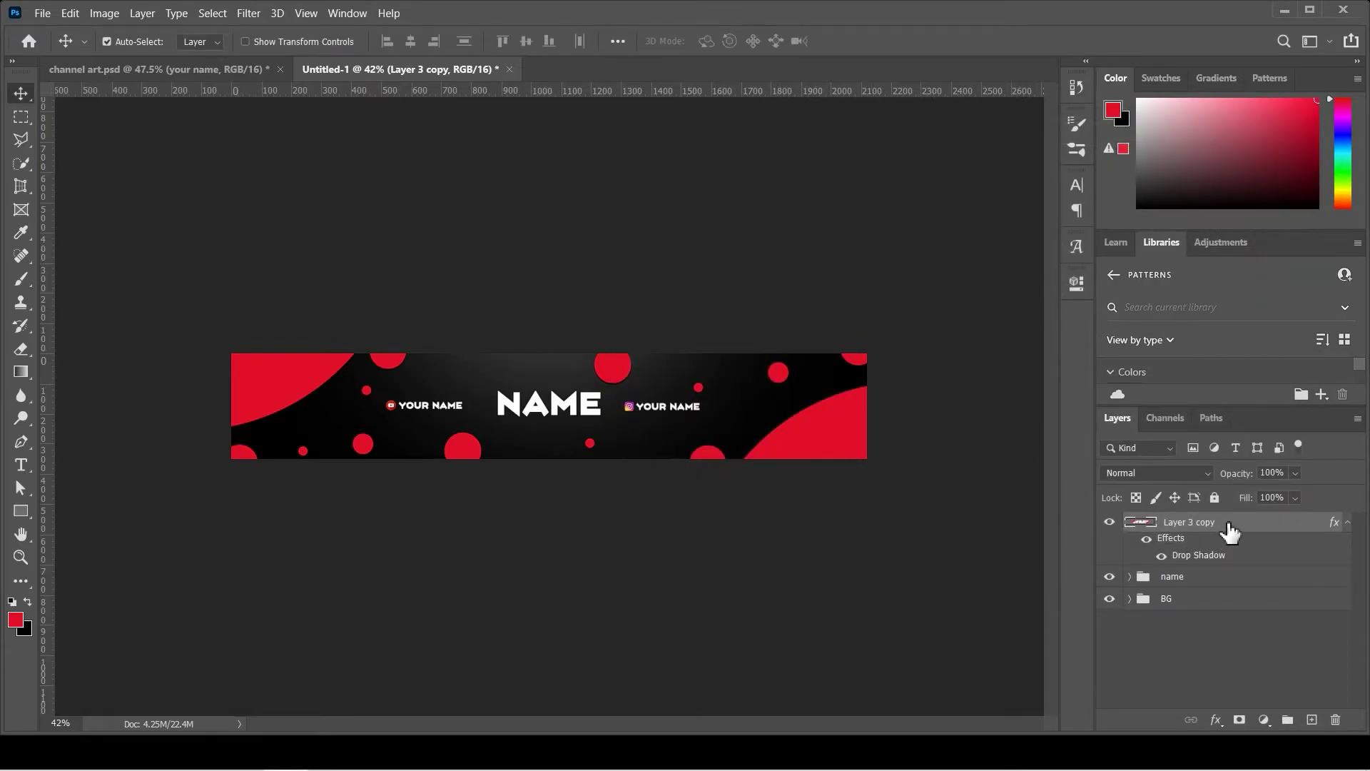
pyautogui.click(1348, 524)
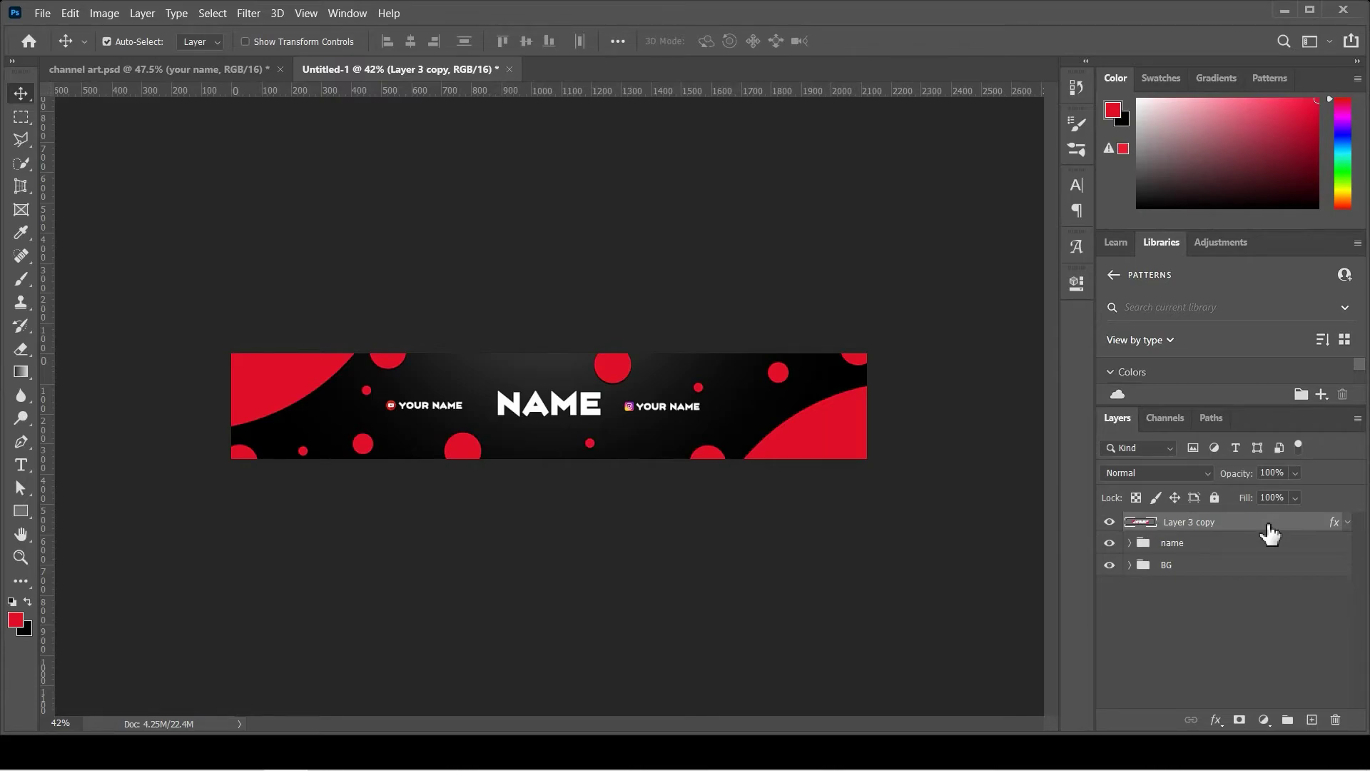
# Add a Color Overlay effect to the red shape layer and open its overlay color for editing.
pyautogui.moveTo(842, 131); pyautogui.dragTo(949, 98)
pyautogui.click(744, 335)
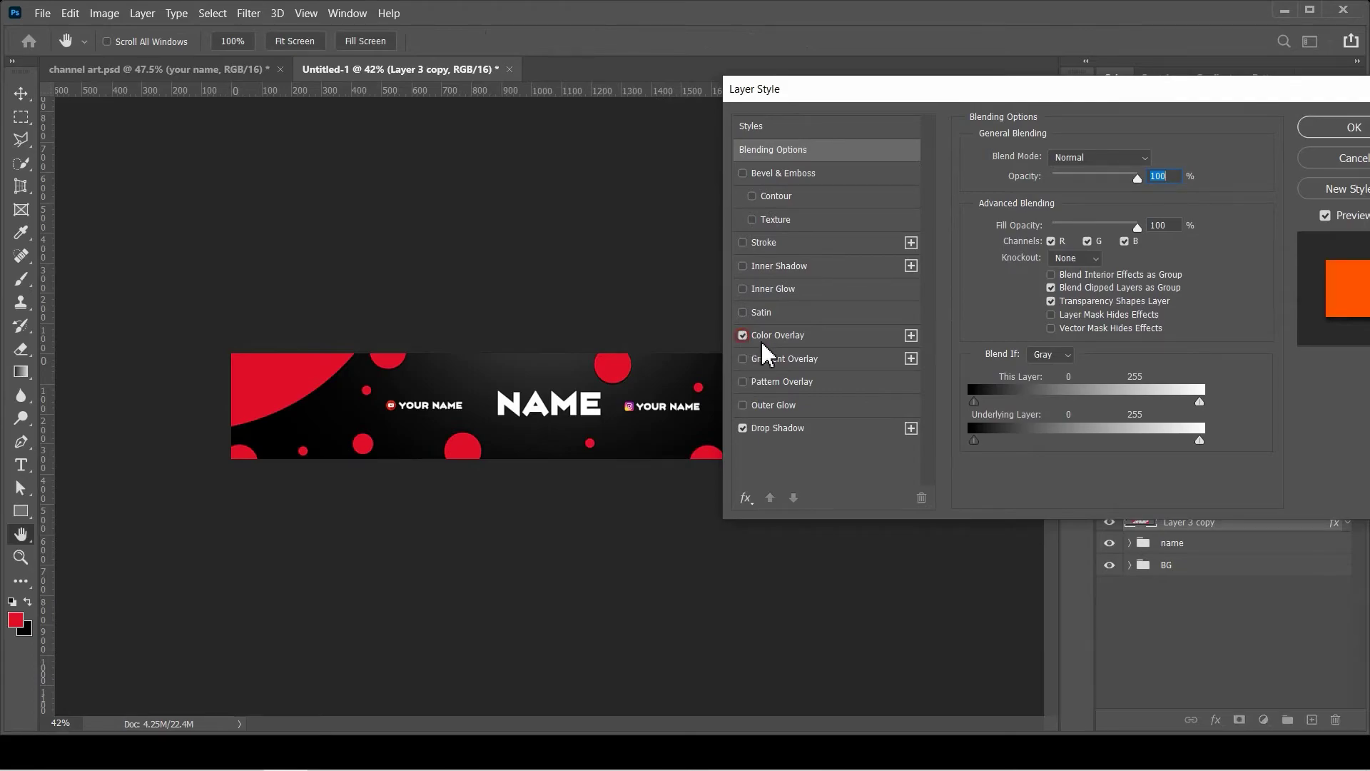
pyautogui.click(824, 333)
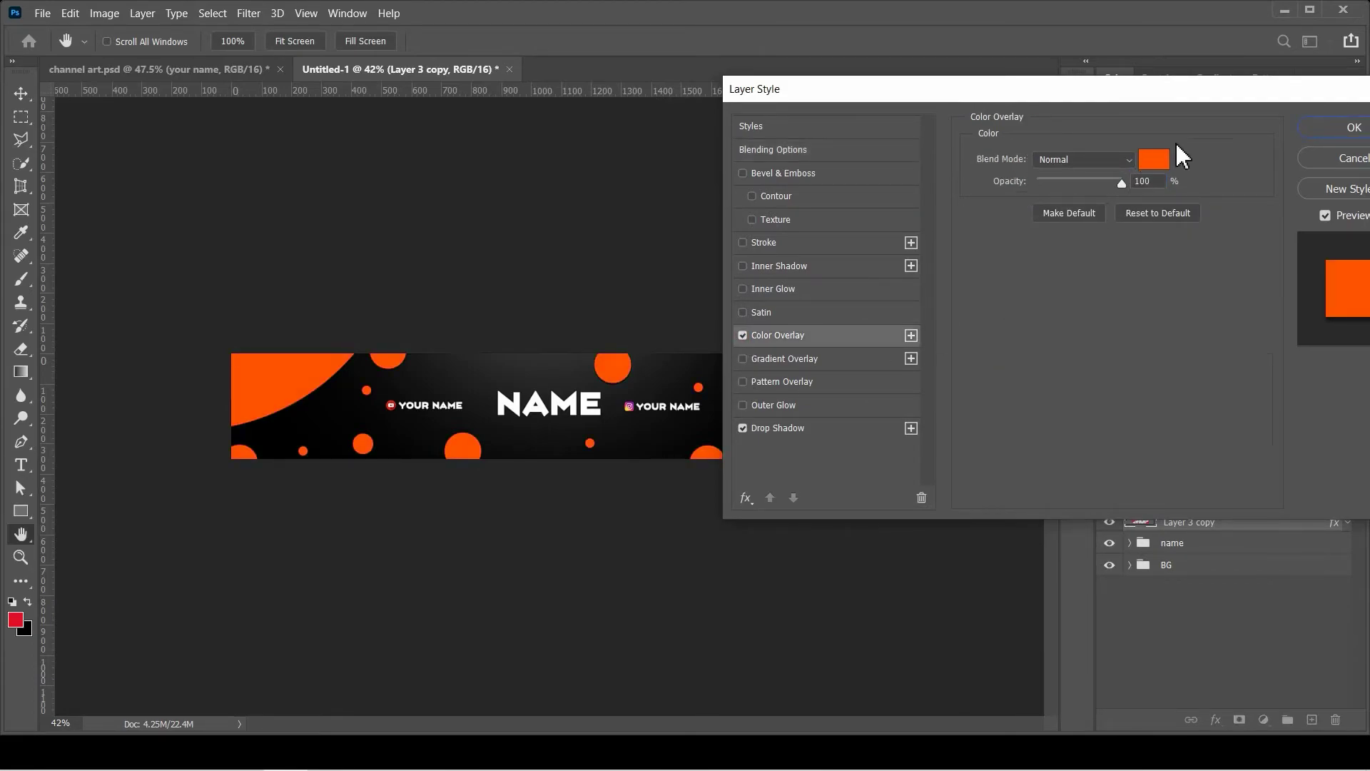
pyautogui.click(1155, 159)
# Try red, magenta, purple and orange-red hues as the overlay color of the shapes.
pyautogui.click(833, 274)
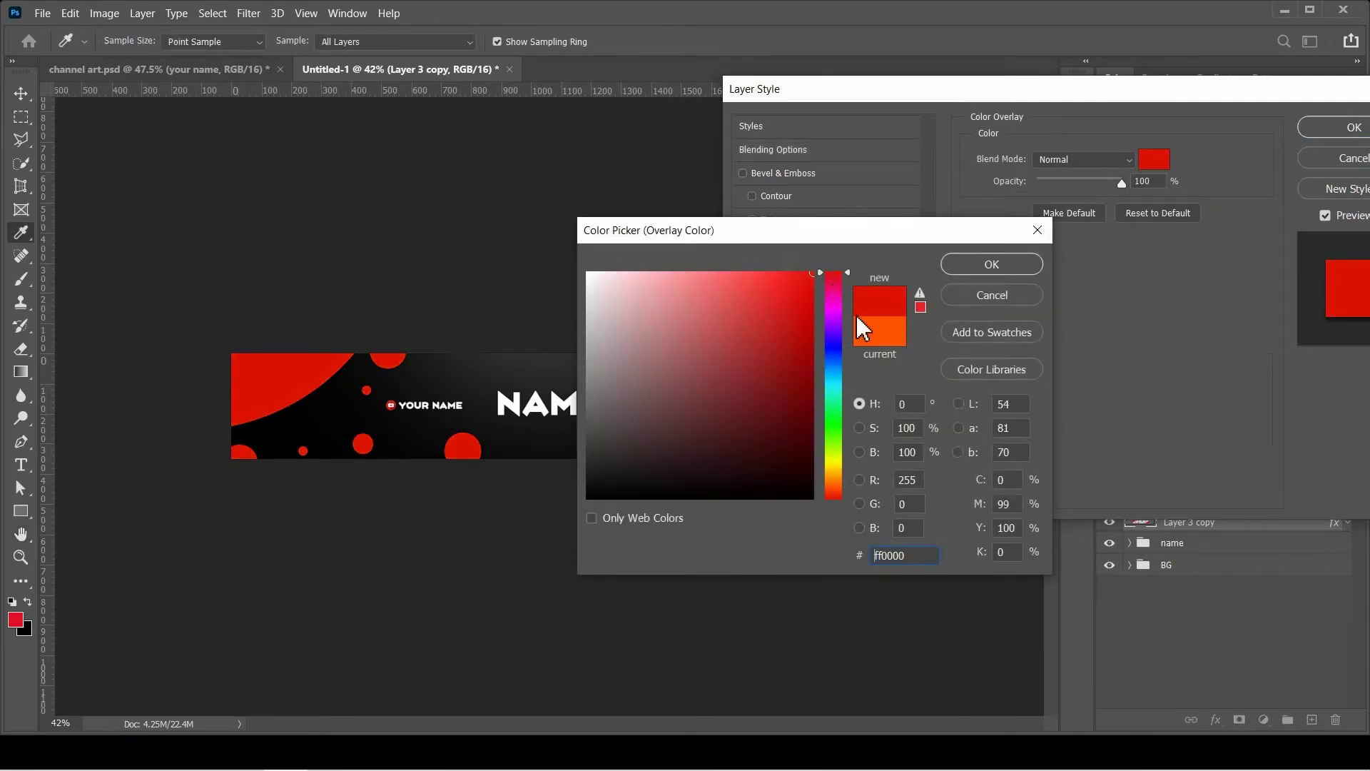
pyautogui.click(835, 307)
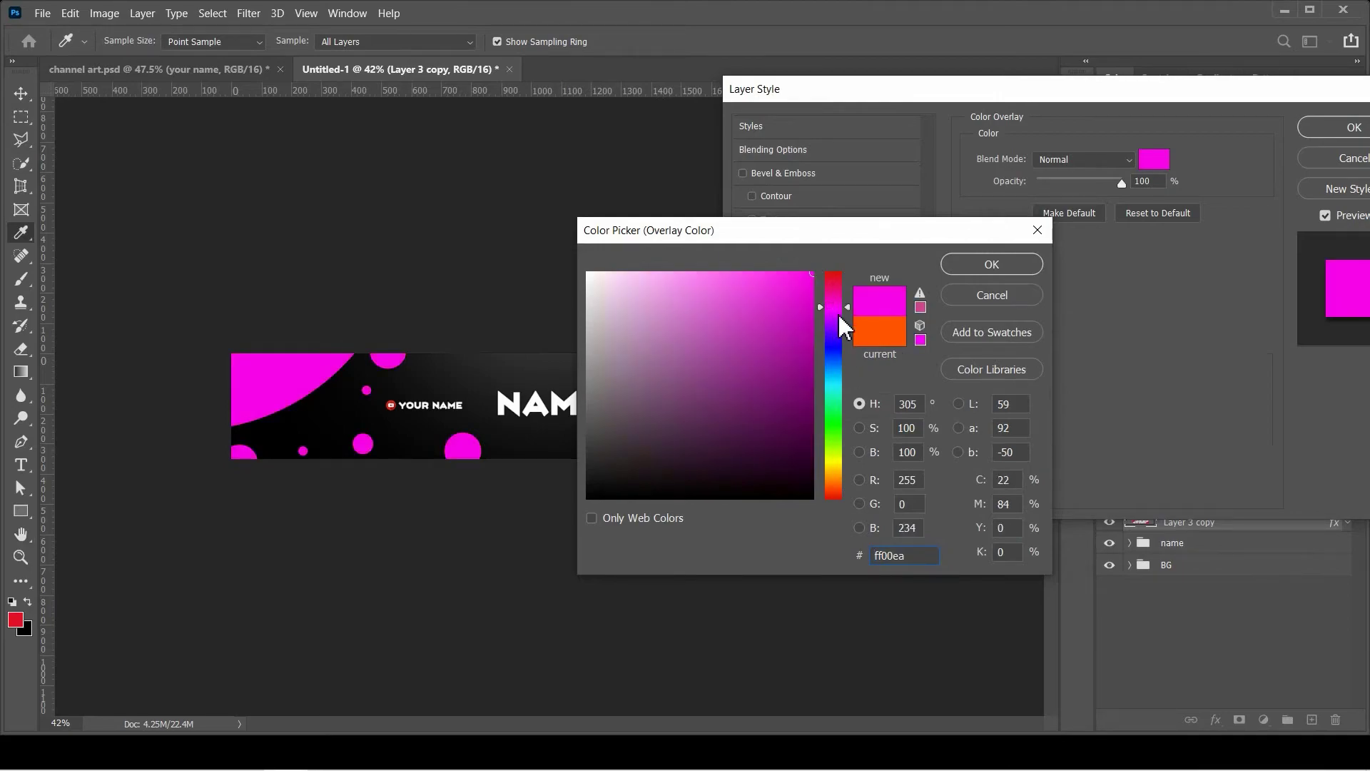
pyautogui.moveTo(844, 236); pyautogui.dragTo(1073, 139)
pyautogui.click(1063, 223)
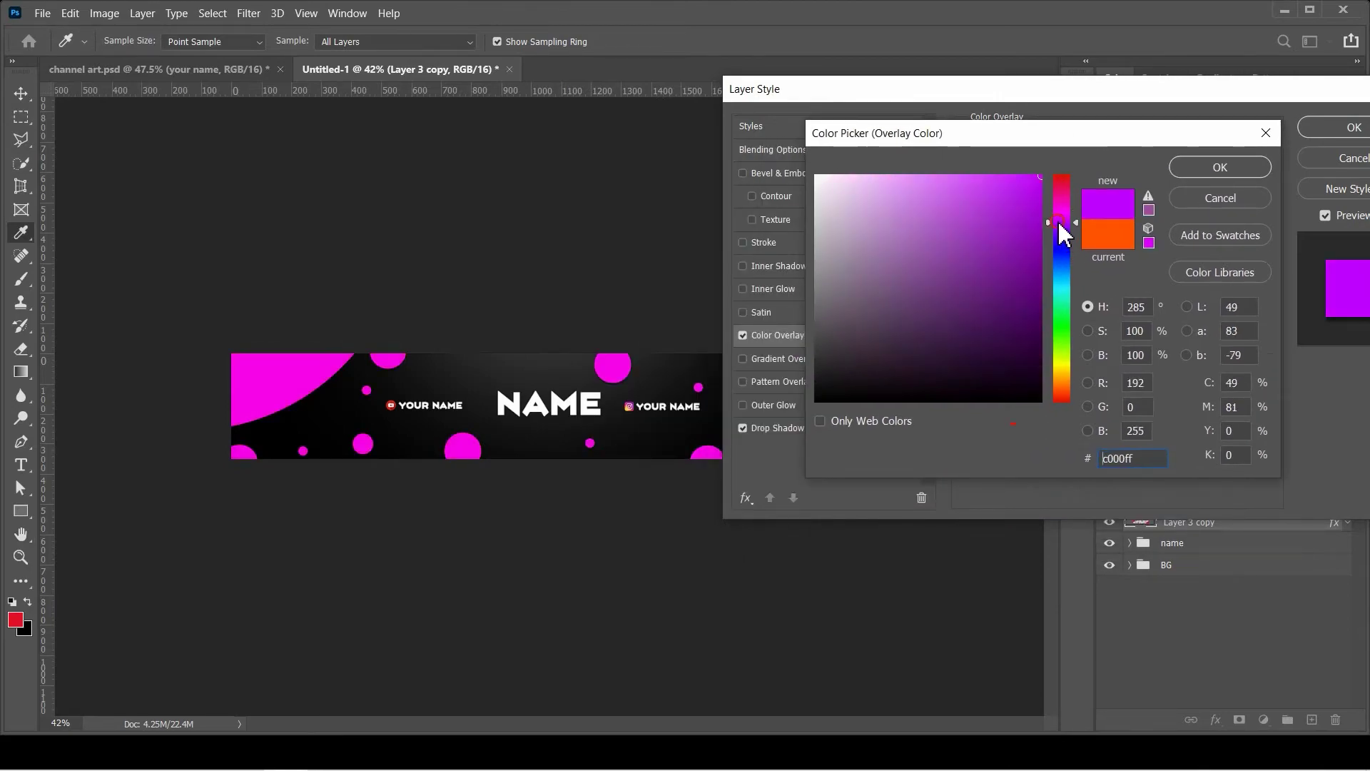
pyautogui.moveTo(1064, 235); pyautogui.dragTo(1062, 405)
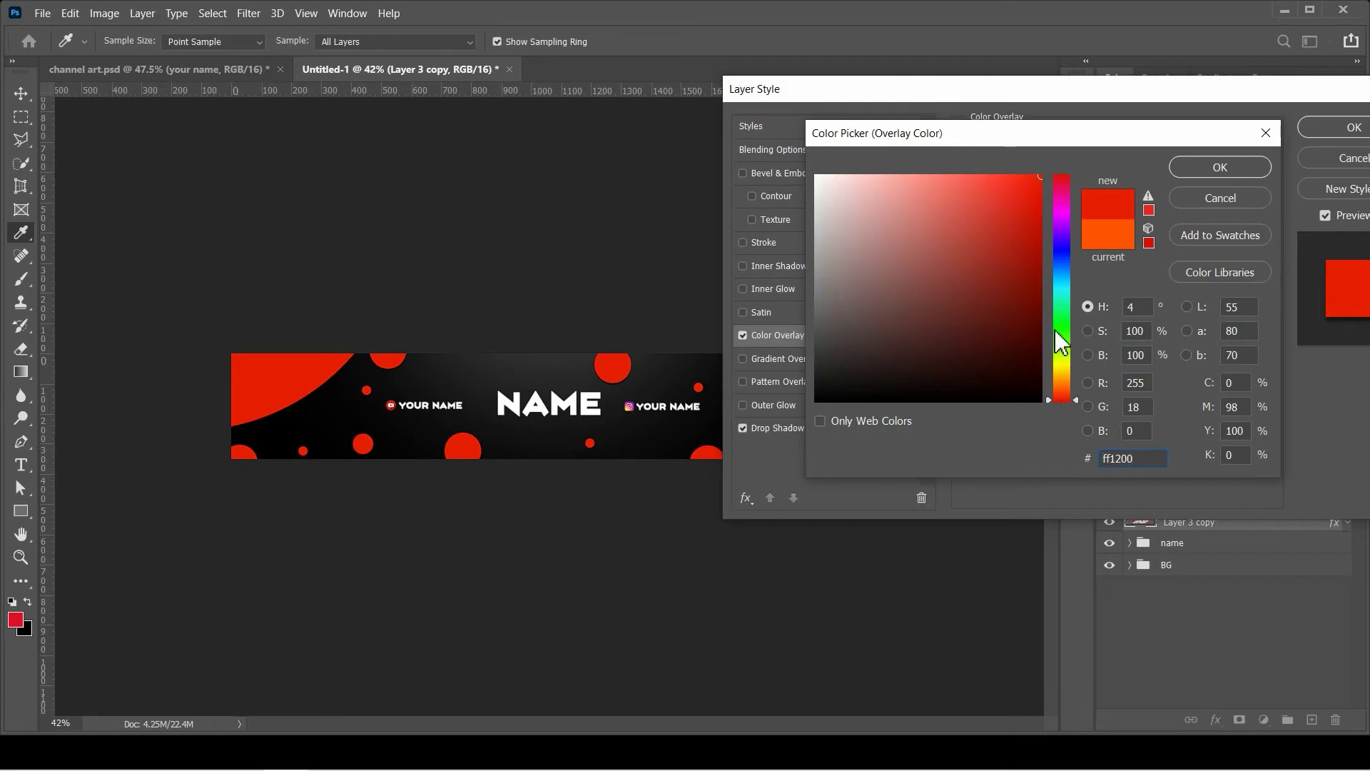
# Set the overlay color to bright blue 00ccff and apply the layer style.
pyautogui.moveTo(1065, 327); pyautogui.dragTo(1065, 281)
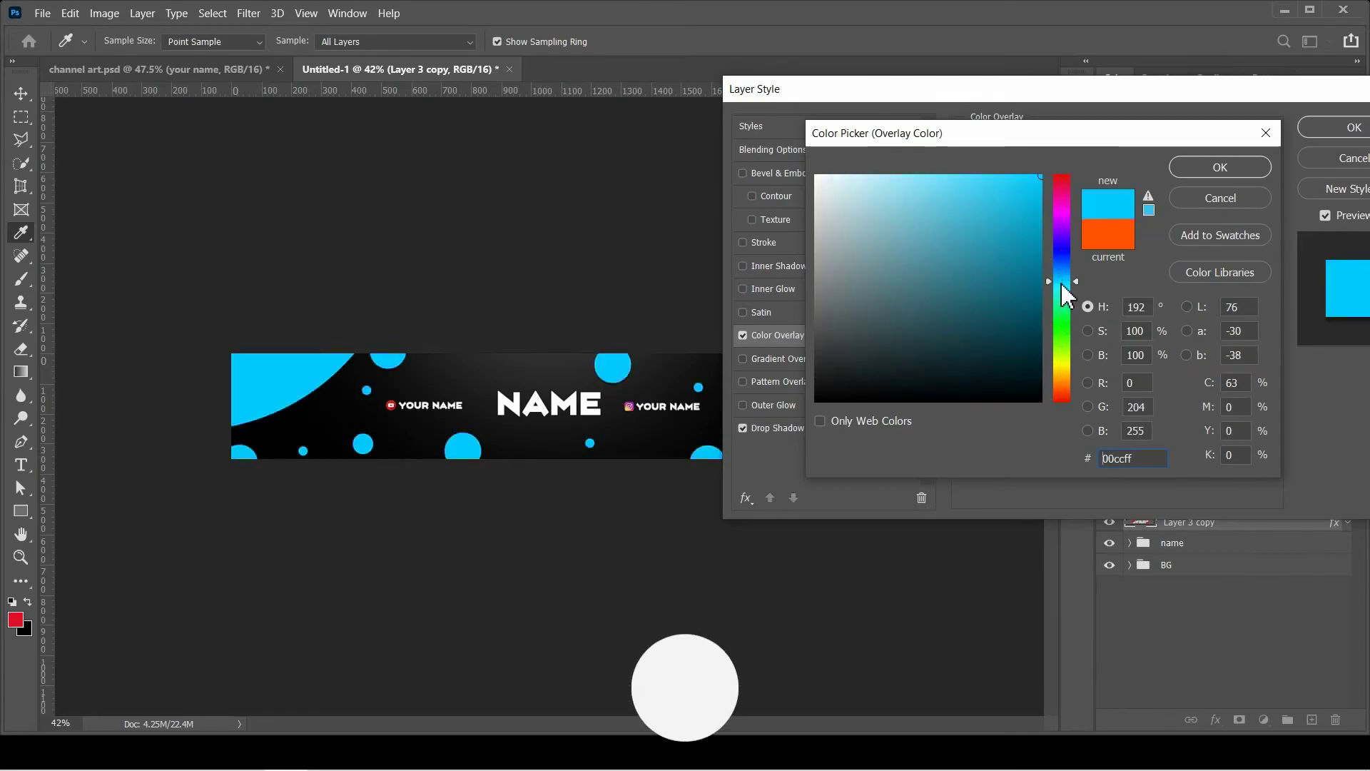
pyautogui.click(1254, 168)
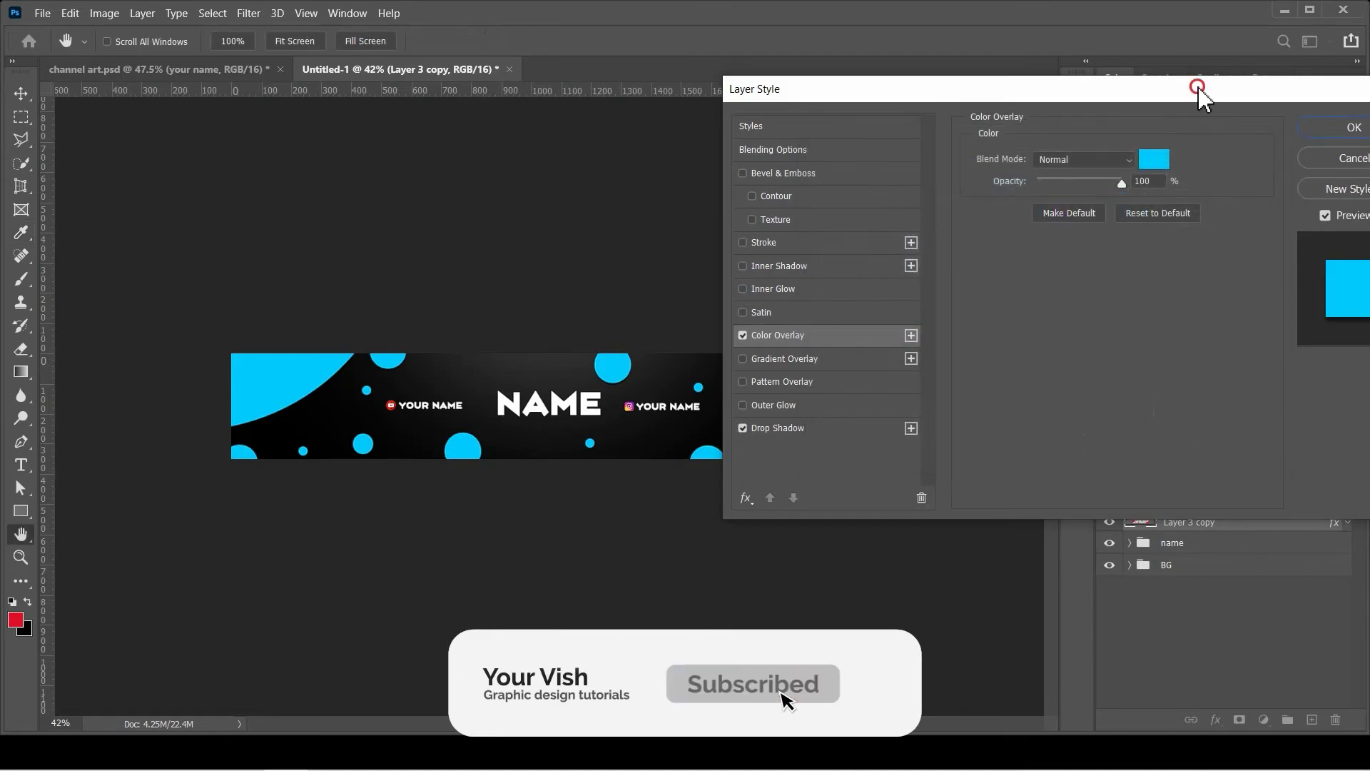
pyautogui.moveTo(1199, 92); pyautogui.dragTo(896, 117)
pyautogui.click(1064, 153)
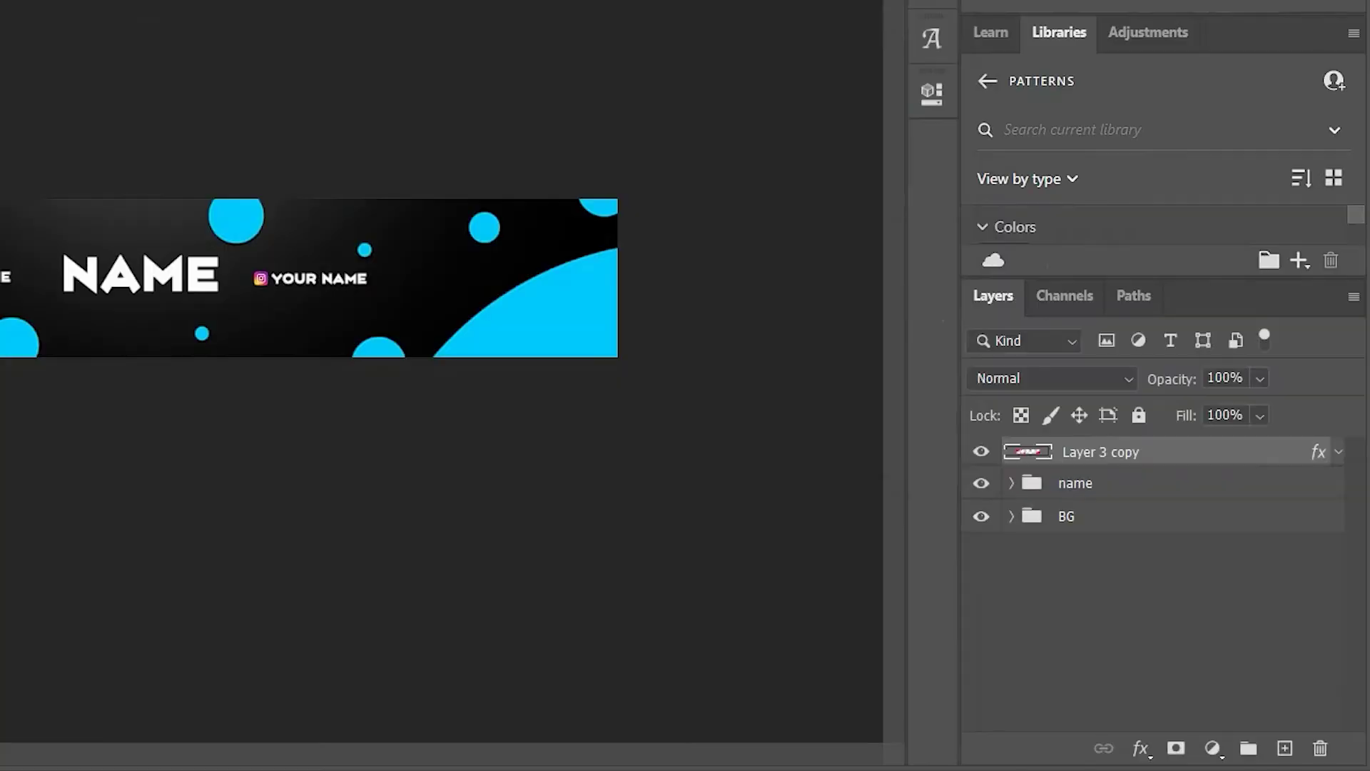
# Add a Color Lookup adjustment layer above the shape layer and load the FoggyNight.3DL 3D LUT.
pyautogui.click(1213, 748)
pyautogui.click(1214, 601)
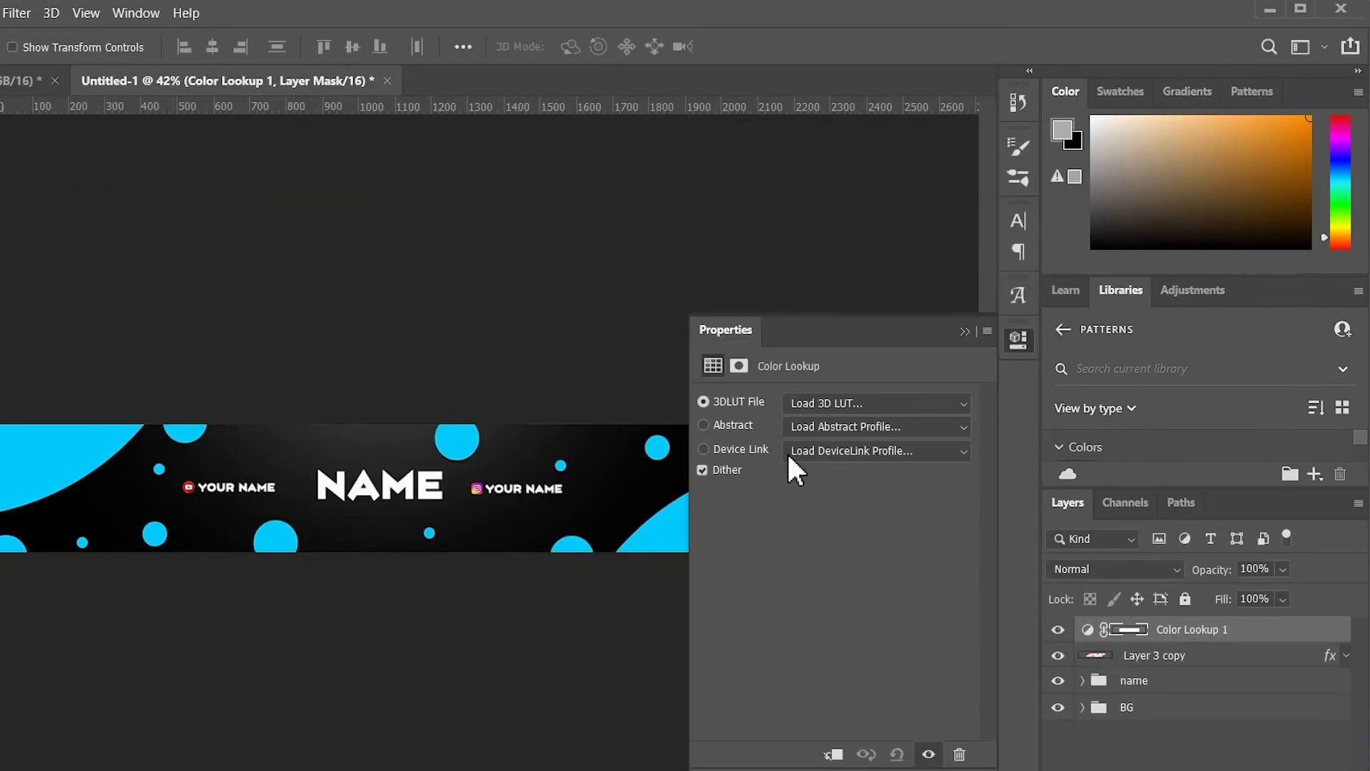
pyautogui.click(801, 404)
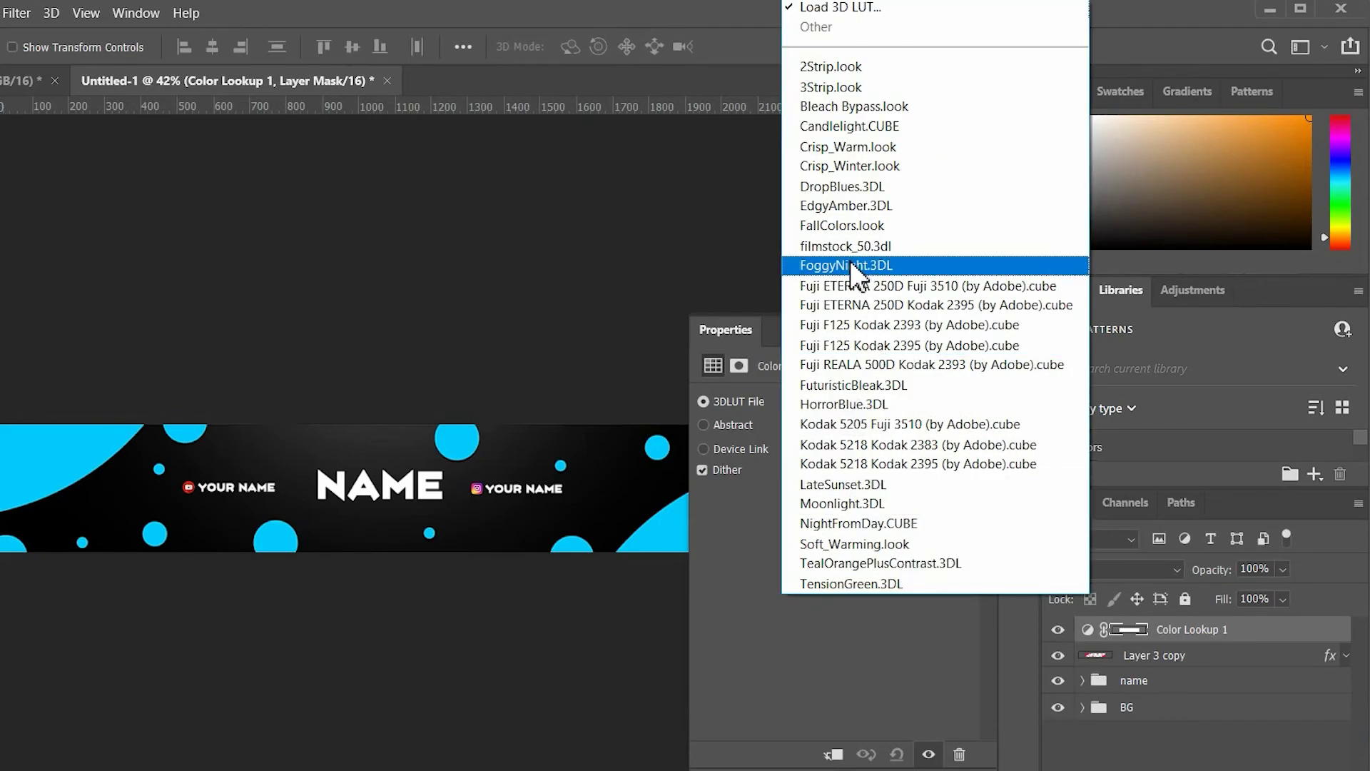
pyautogui.click(855, 267)
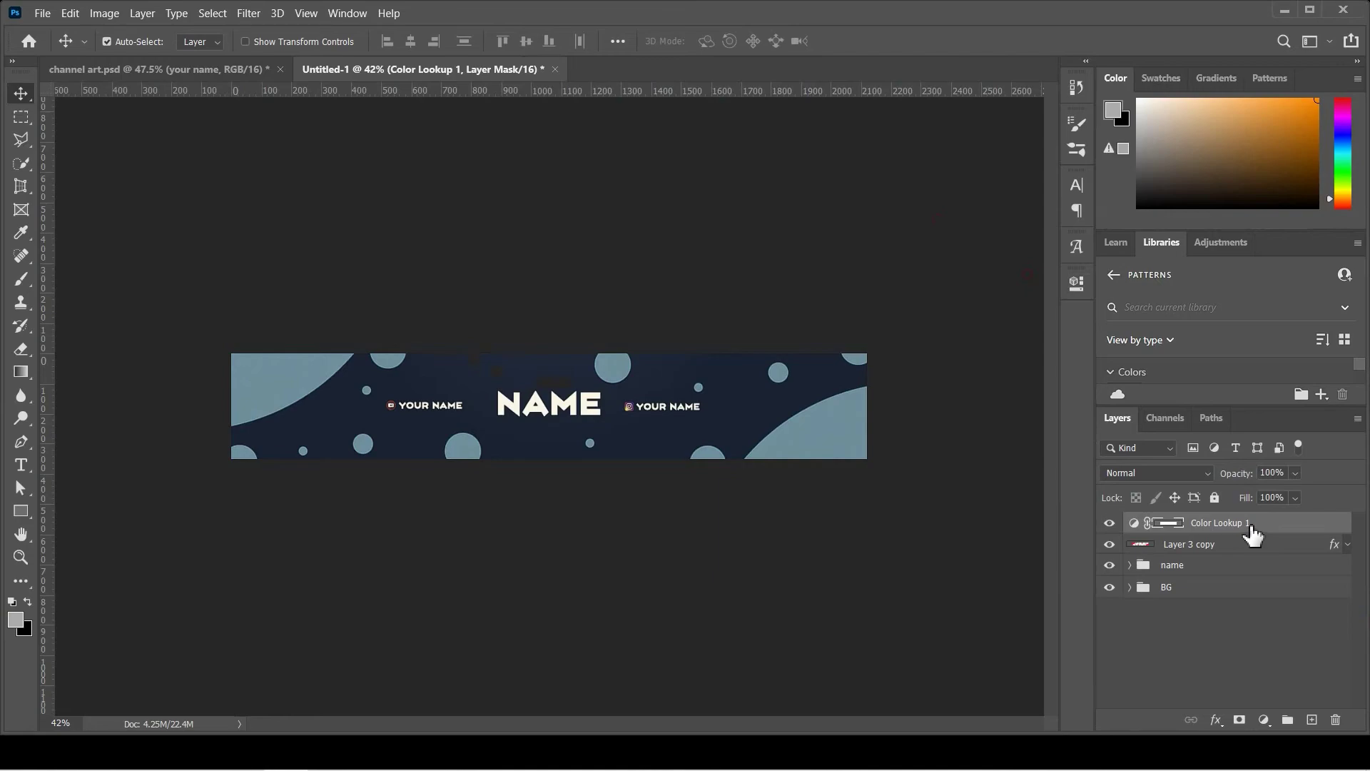
# Set the Color Lookup layer's blend mode to Soft Light.
pyautogui.click(1200, 471)
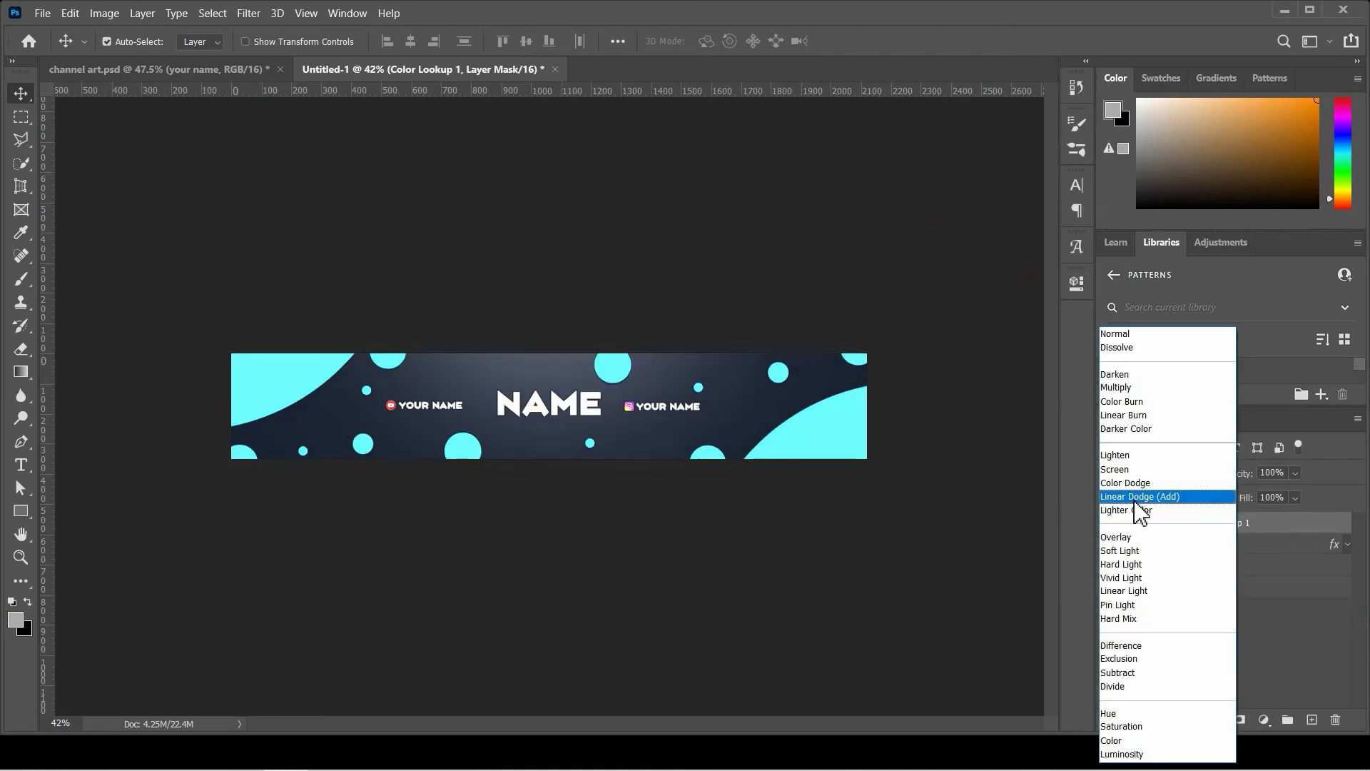
pyautogui.click(1125, 550)
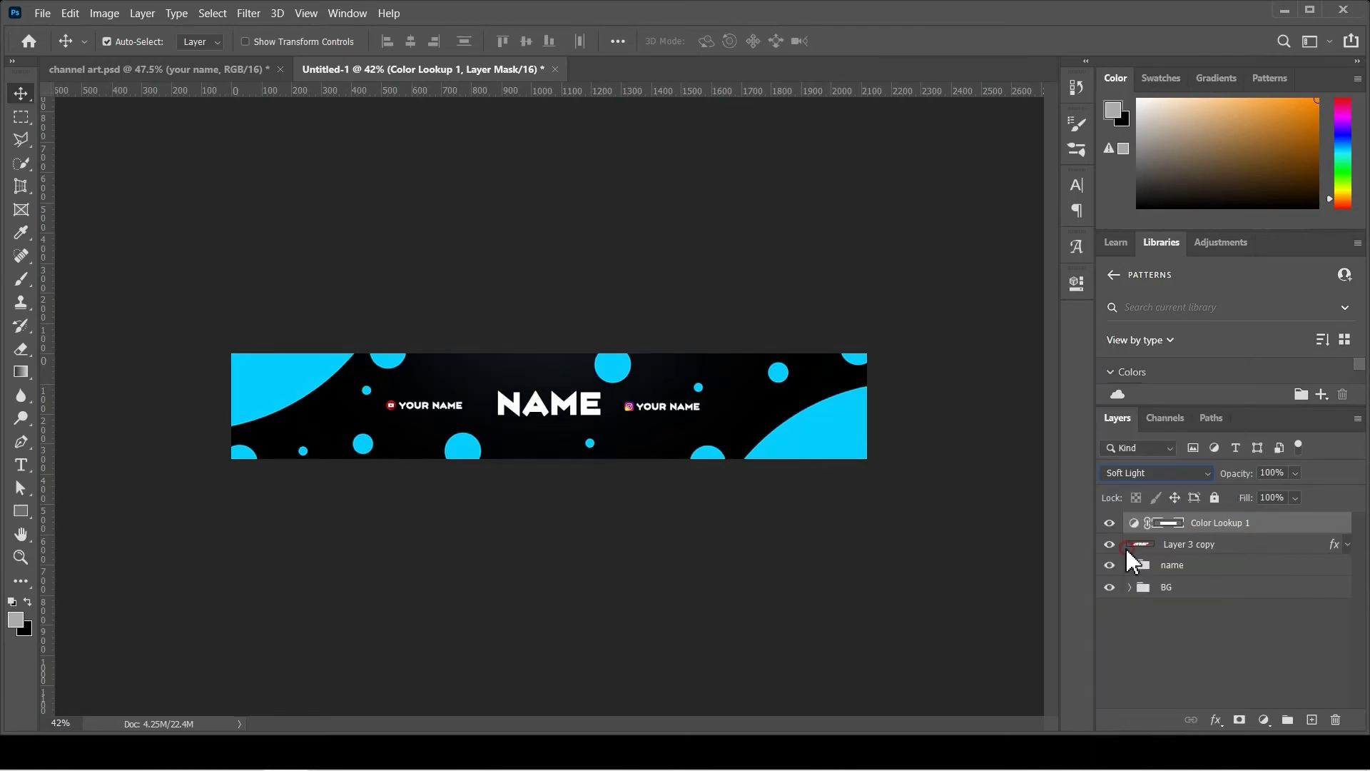
pyautogui.click(1193, 648)
# Group the Color Lookup 1 and Layer 3 copy layers and name the group "blue".
pyautogui.click(1262, 534)
pyautogui.click(1248, 548)
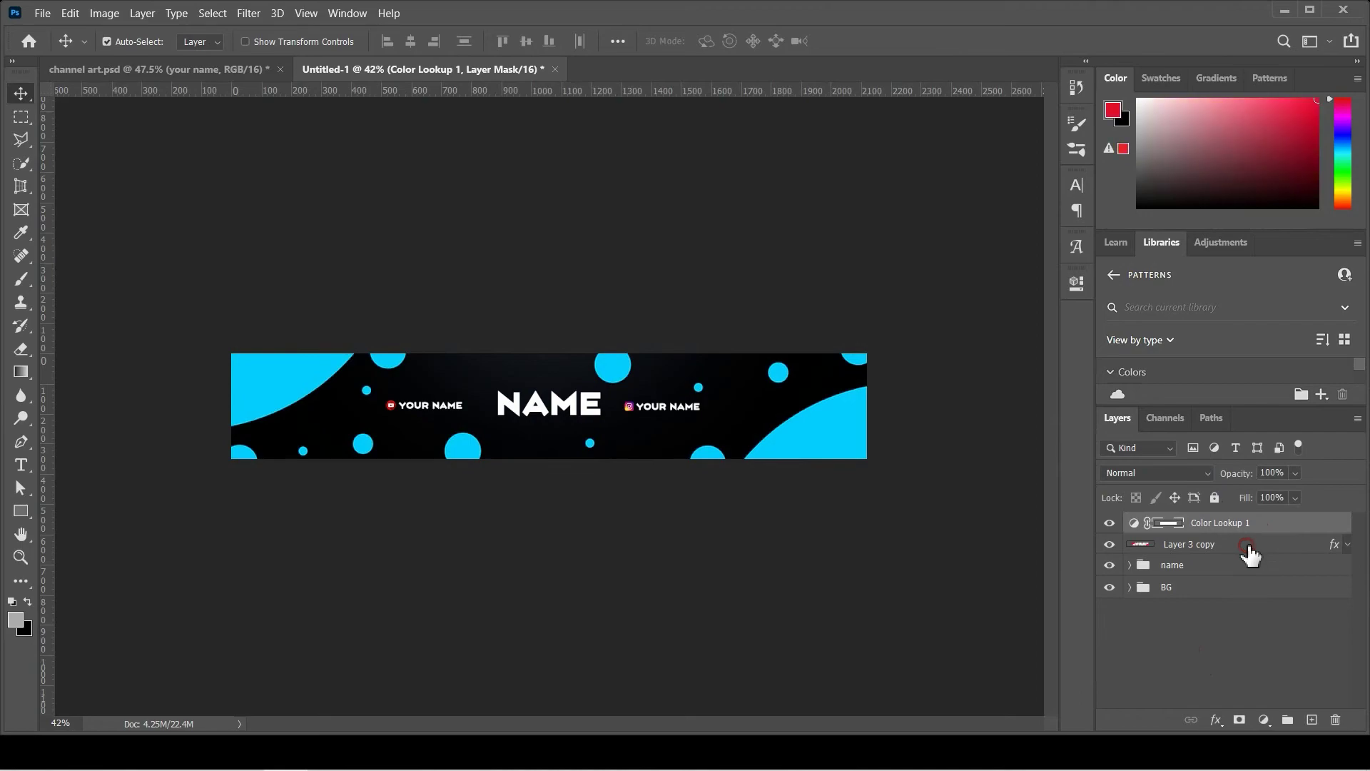
pyautogui.click(1257, 532)
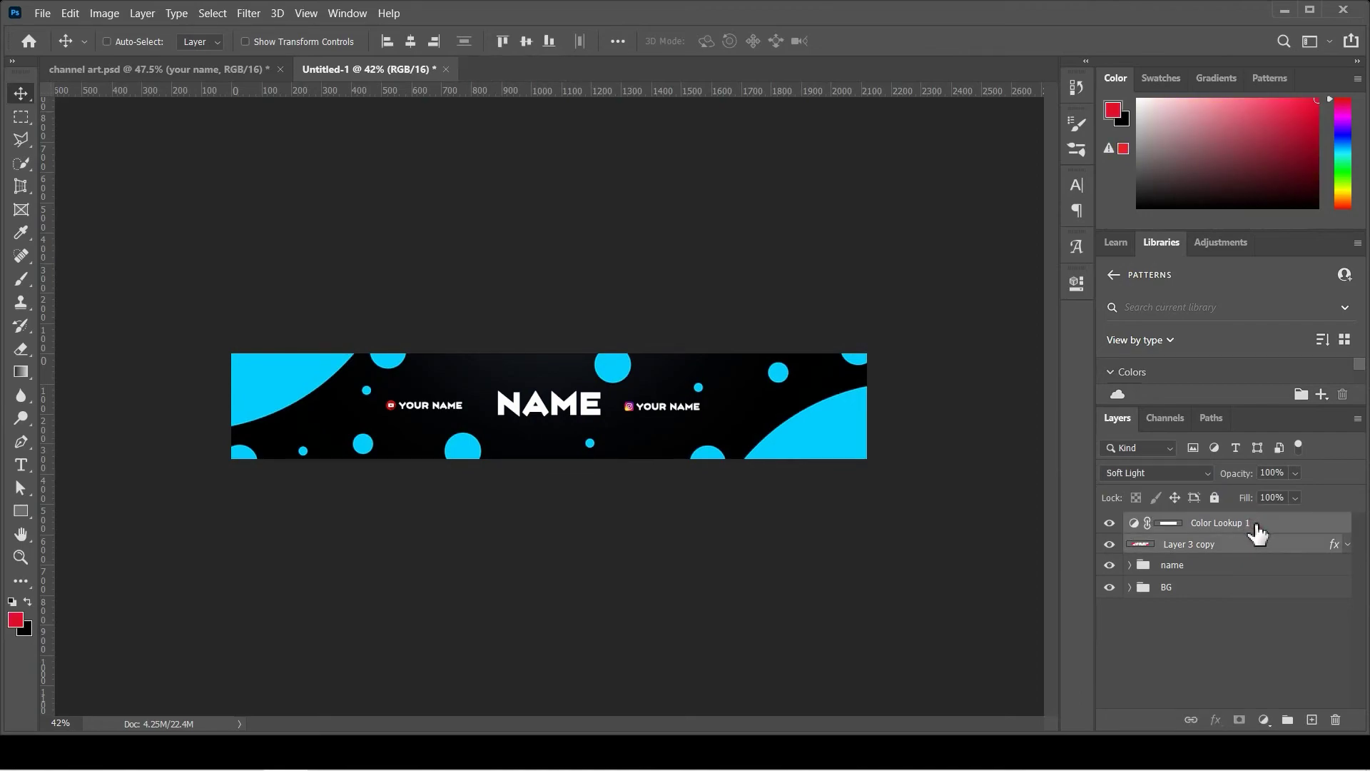
pyautogui.hotkey('ctrl', 'g')
pyautogui.click(1202, 607)
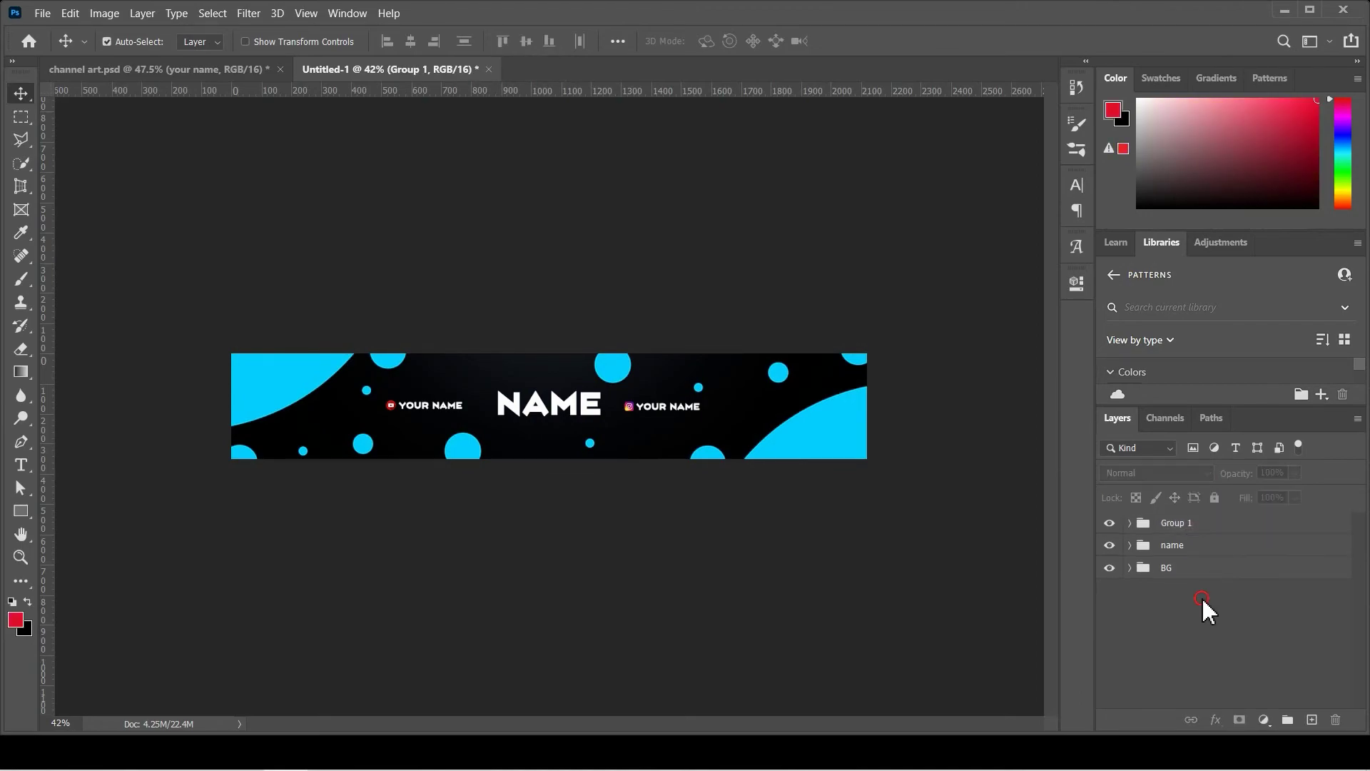
pyautogui.doubleClick(1173, 523)
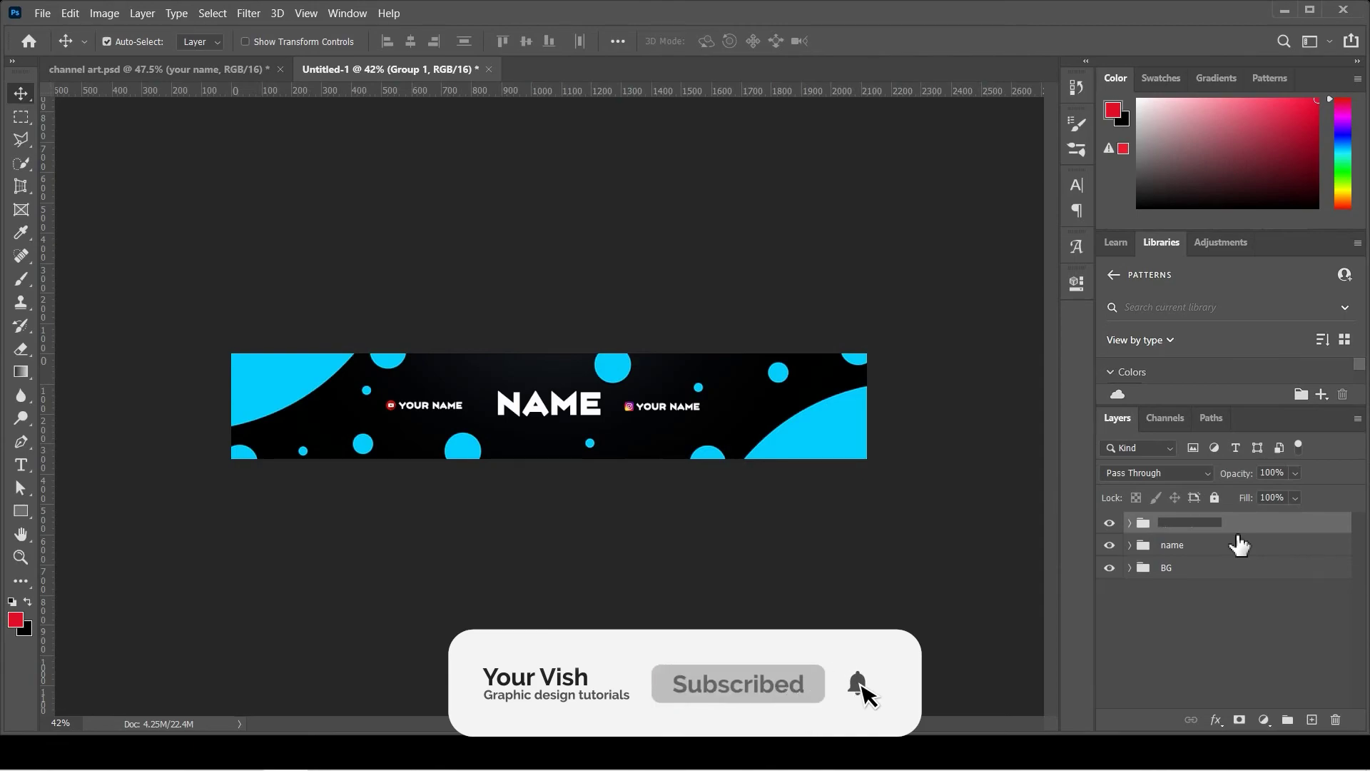
pyautogui.write('blue')
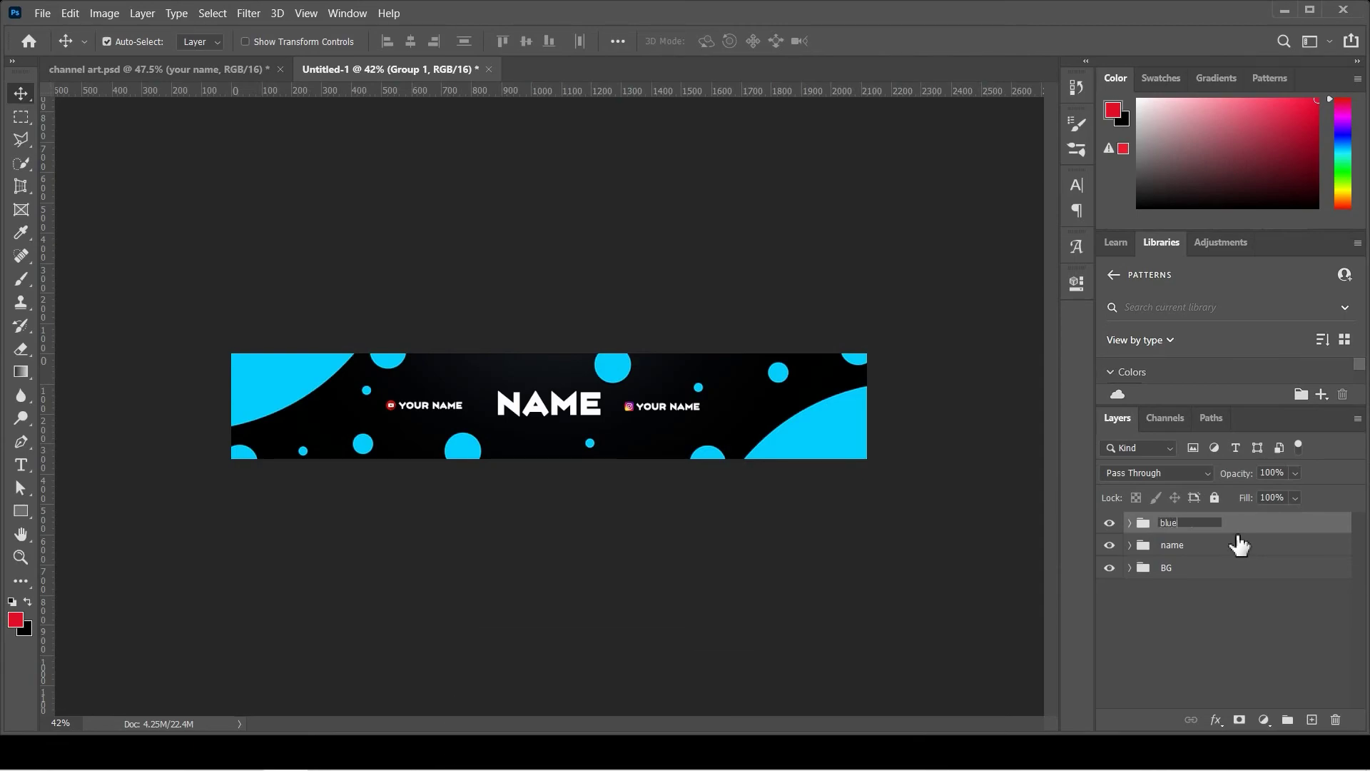